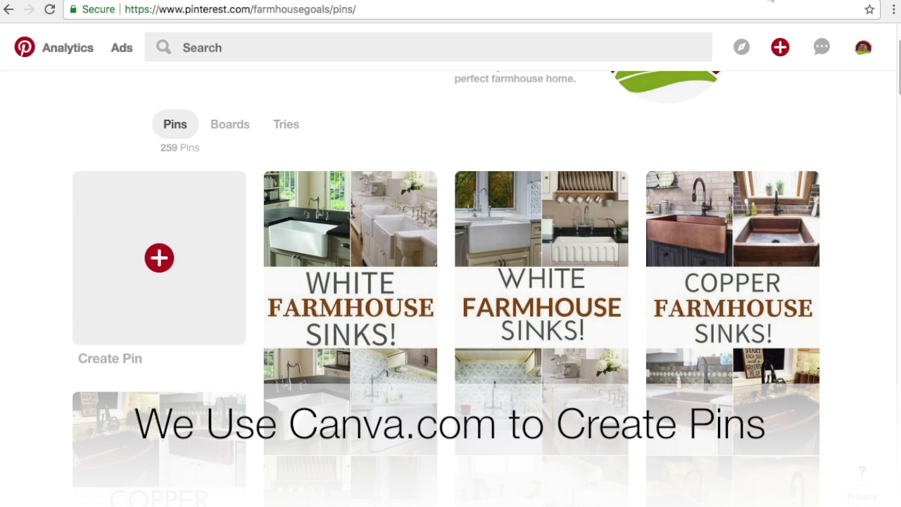
# Look through the Farmhouse Goals profile and its white, copper and stainless steel farmhouse sink pins
pyautogui.click(863, 47)
pyautogui.scroll(1, 710, 144)
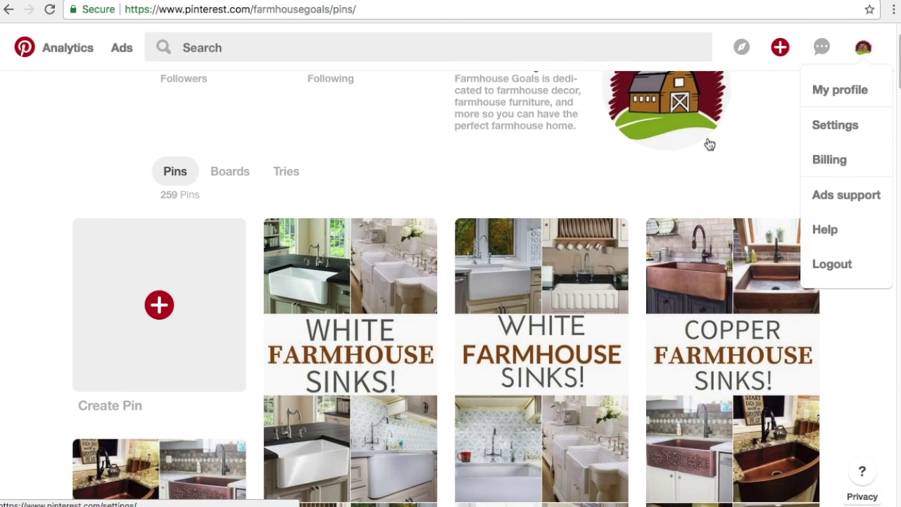
pyautogui.click(710, 145)
pyautogui.scroll(1, 708, 135)
pyautogui.scroll(1, 471, 111)
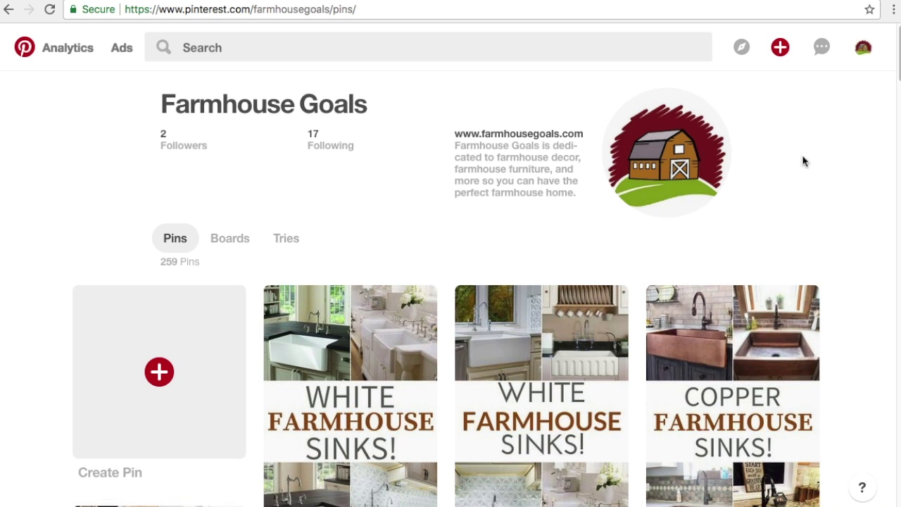
pyautogui.scroll(-3, 804, 161)
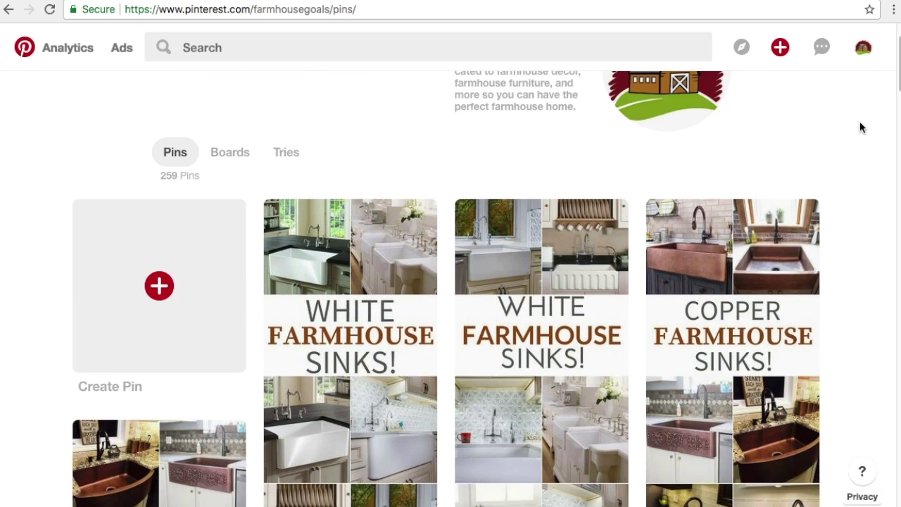
pyautogui.scroll(-2, 860, 127)
pyautogui.scroll(1, 391, 193)
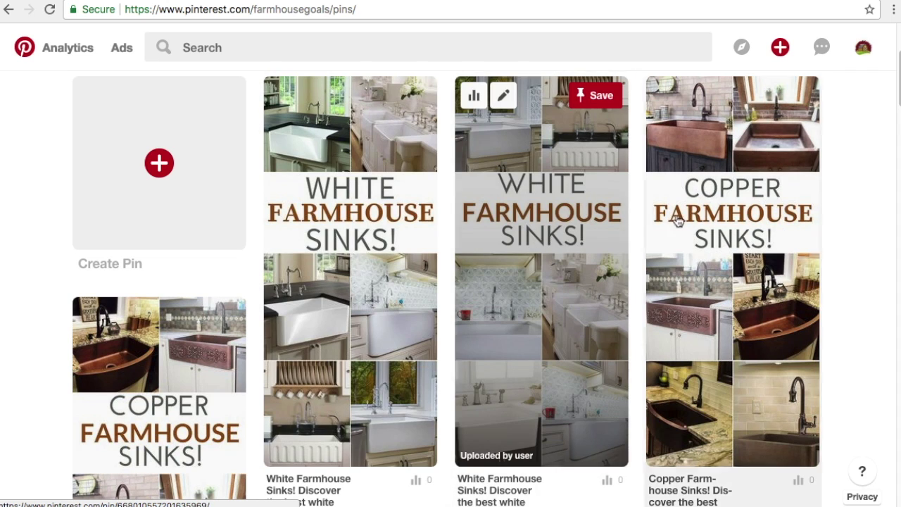
pyautogui.scroll(-4, 676, 220)
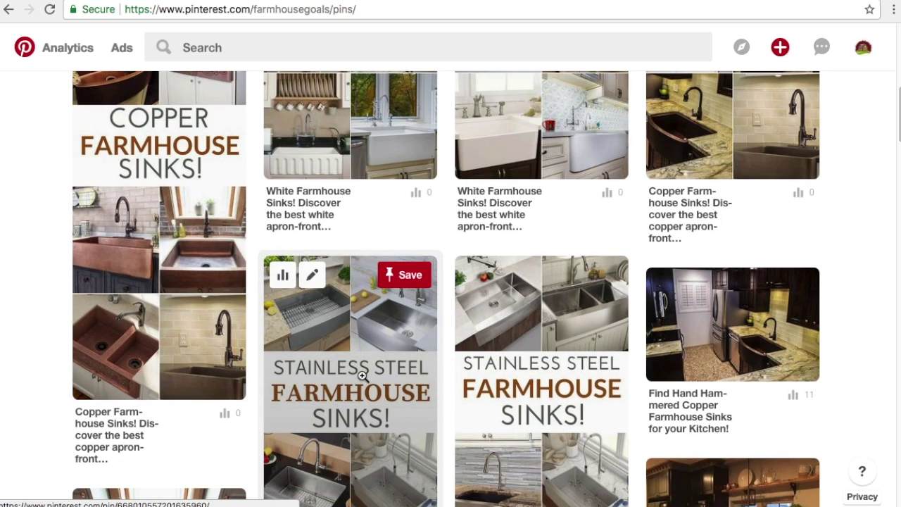
pyautogui.scroll(-1, 348, 266)
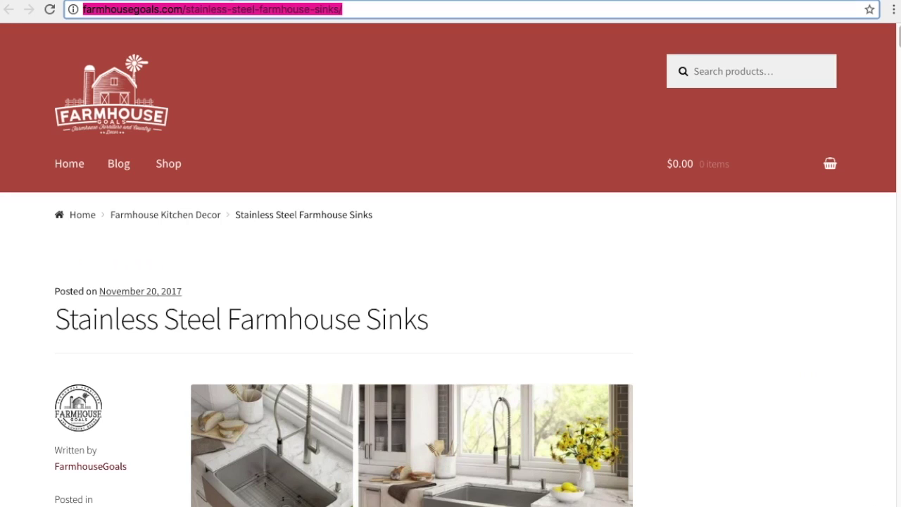
# Review the stainless steel, white and copper farmhouse sink articles on farmhousegoals.com that the pins promote
pyautogui.scroll(-2, 573, 292)
pyautogui.scroll(-4, 190, 196)
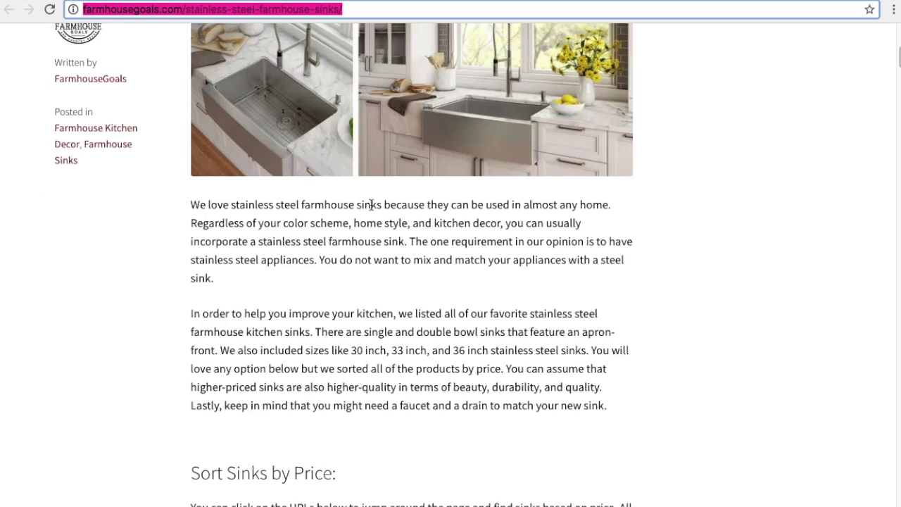
pyautogui.scroll(3, 383, 210)
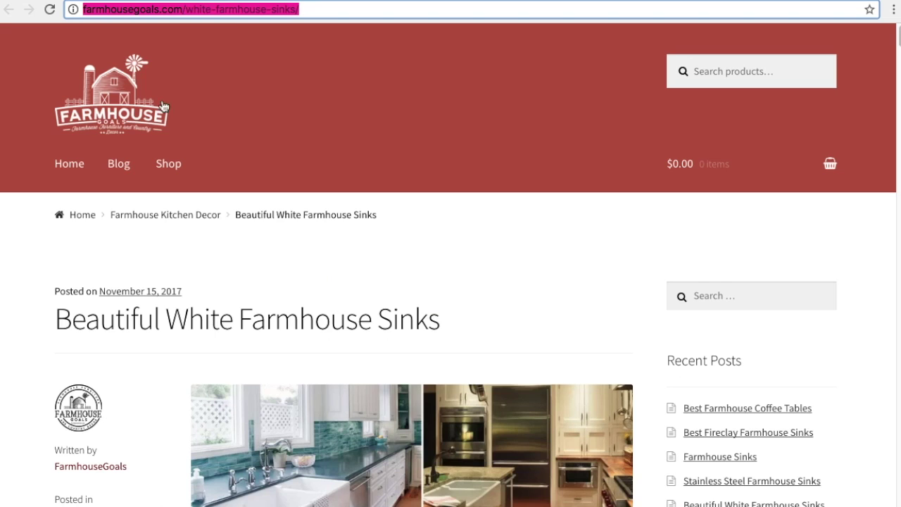
pyautogui.scroll(-2, 382, 275)
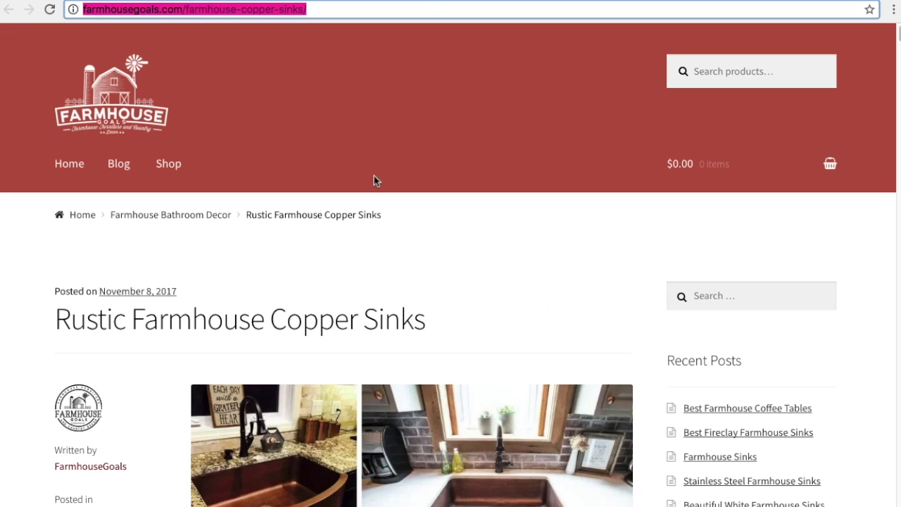
pyautogui.scroll(-2, 332, 302)
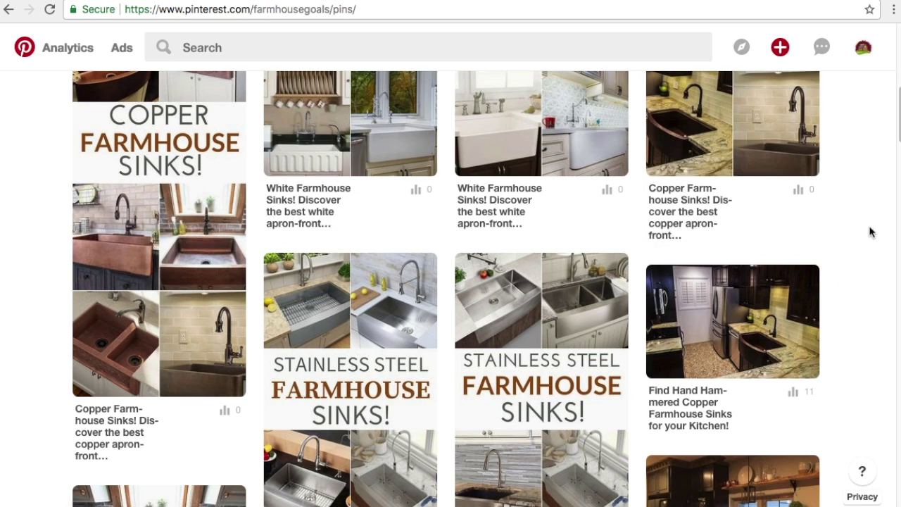
# Open the first White Farmhouse Sinks pin for editing and read through its full description for keyword phrases
pyautogui.scroll(2, 877, 236)
pyautogui.scroll(5, 877, 236)
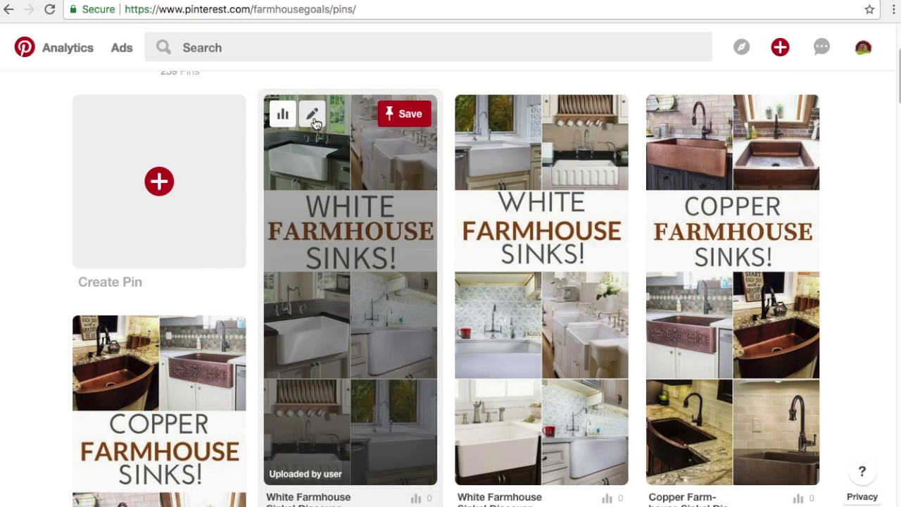
pyautogui.click(314, 119)
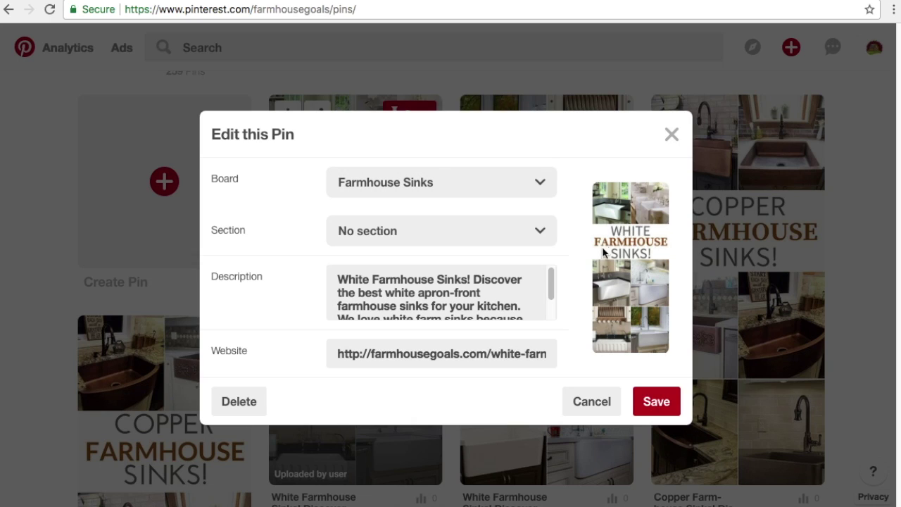
pyautogui.moveTo(341, 279); pyautogui.dragTo(470, 280)
pyautogui.click(489, 279)
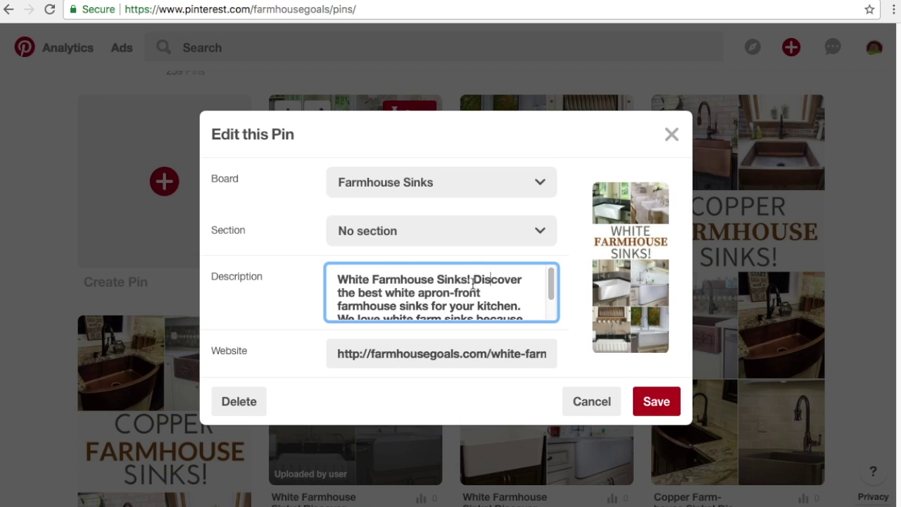
pyautogui.moveTo(471, 279); pyautogui.dragTo(523, 310)
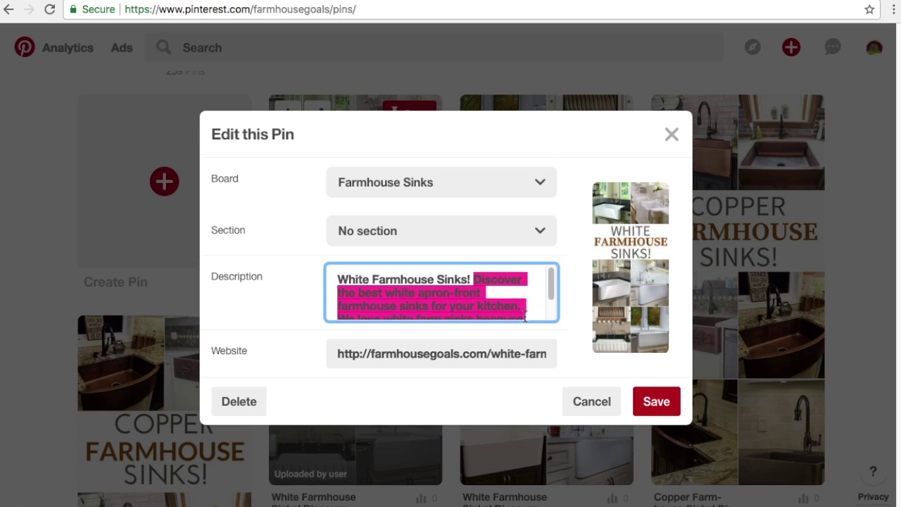
pyautogui.click(536, 291)
pyautogui.moveTo(552, 286); pyautogui.dragTo(553, 292)
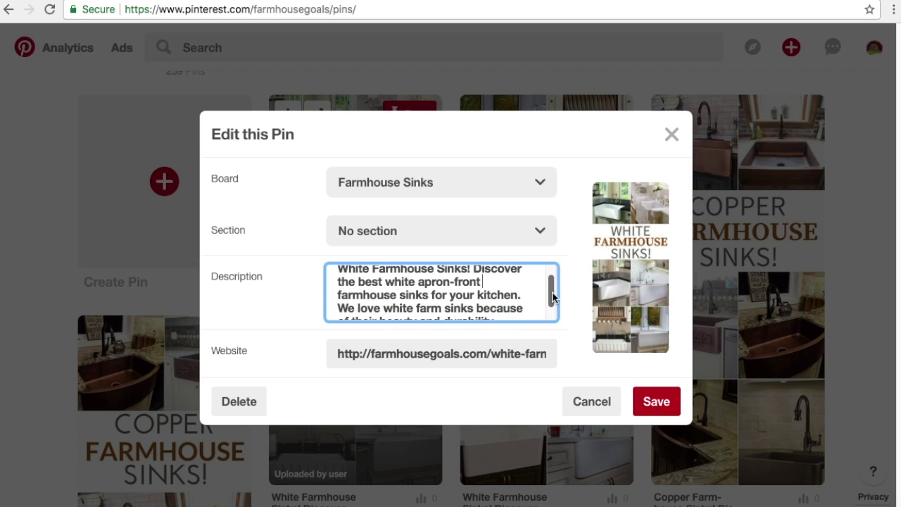
pyautogui.moveTo(553, 296); pyautogui.dragTo(551, 304)
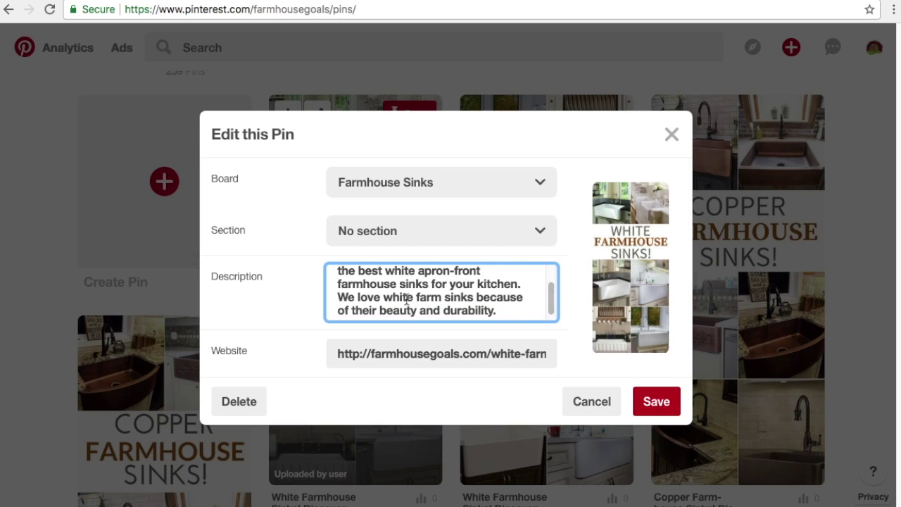
pyautogui.moveTo(383, 296); pyautogui.dragTo(473, 297)
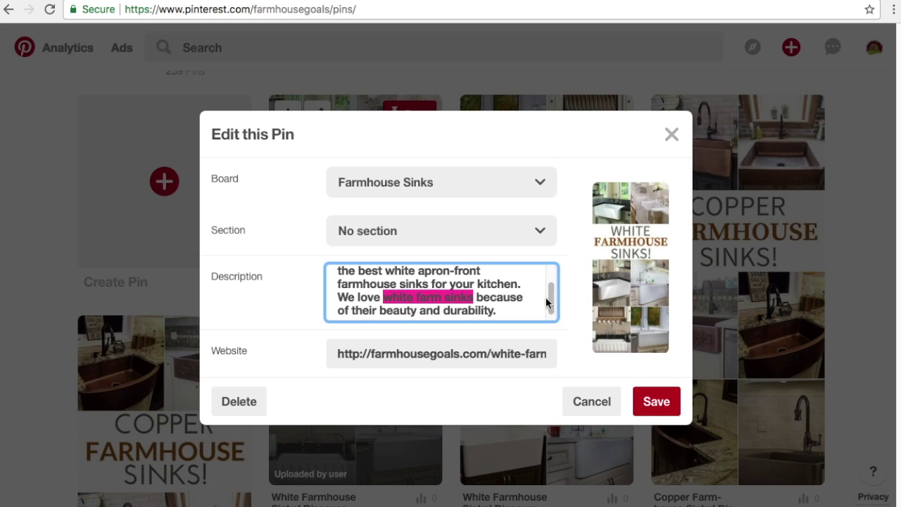
pyautogui.moveTo(548, 297); pyautogui.dragTo(549, 283)
# Check the full website link of the White Farmhouse Sinks pin and save the pin
pyautogui.click(416, 354)
pyautogui.moveTo(416, 354); pyautogui.dragTo(559, 357)
pyautogui.click(535, 356)
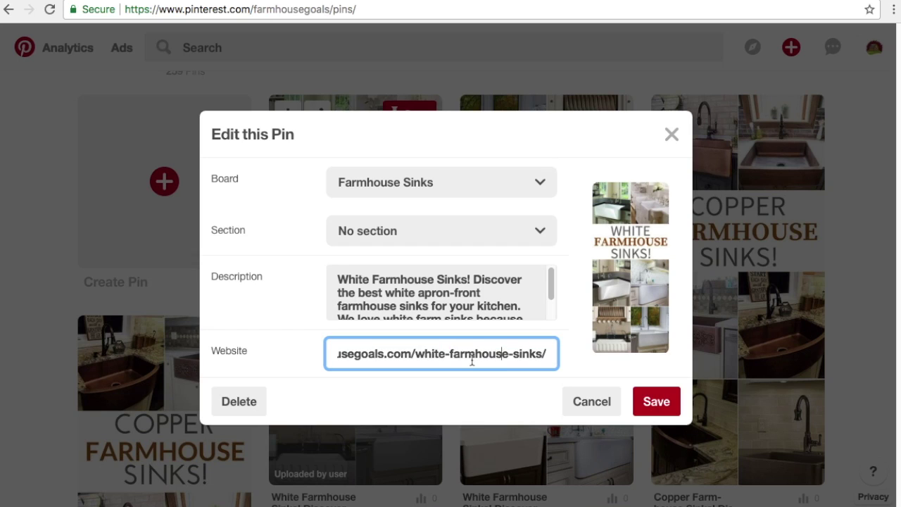
pyautogui.moveTo(474, 357); pyautogui.dragTo(312, 345)
pyautogui.click(406, 348)
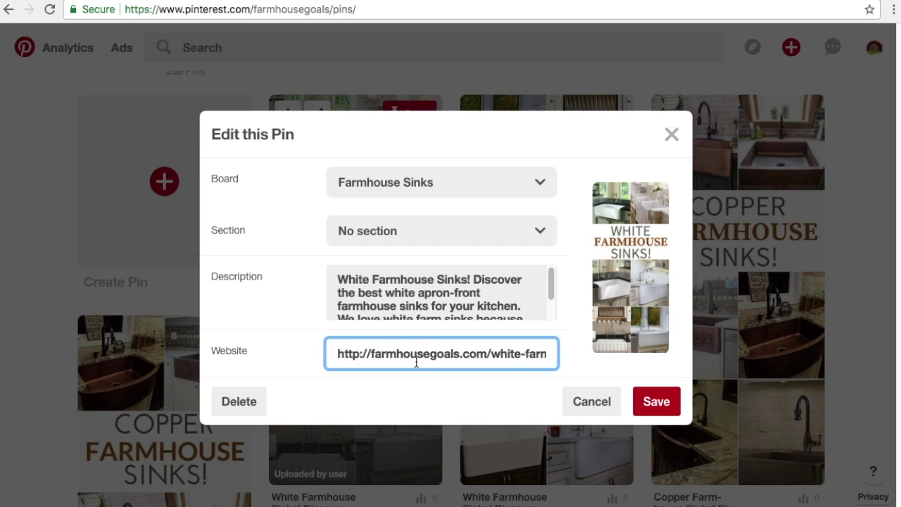
pyautogui.click(667, 414)
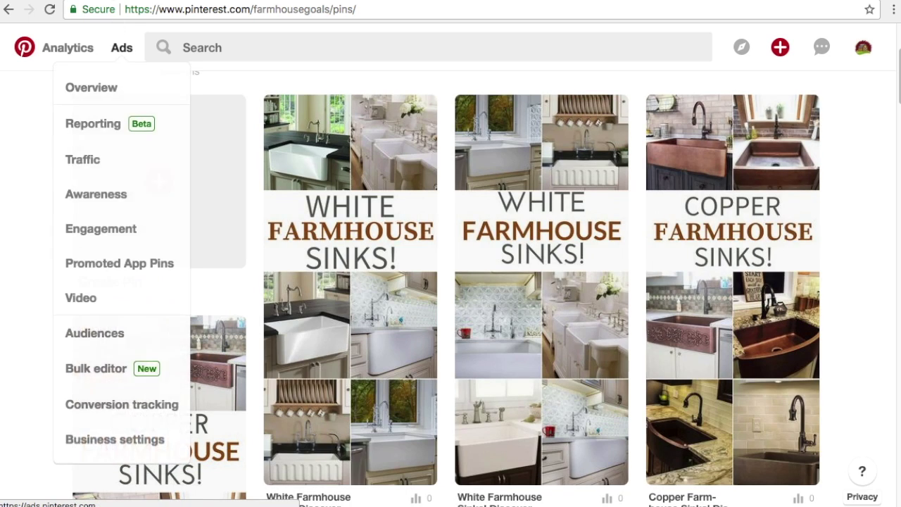
# Start a new ad campaign with the goal of getting website traffic and name it "Farmhouse Sinks"
pyautogui.click(122, 47)
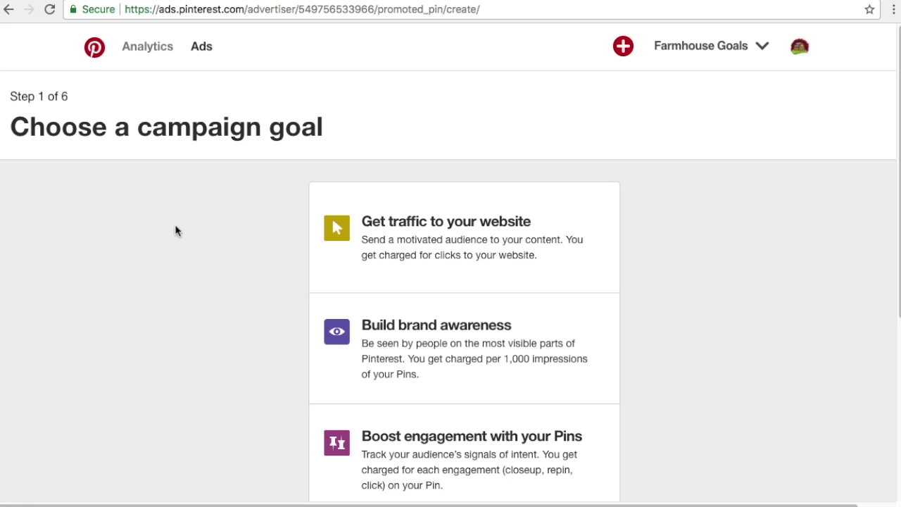
pyautogui.click(495, 250)
pyautogui.click(601, 252)
pyautogui.write('Farmhouse Sinks')
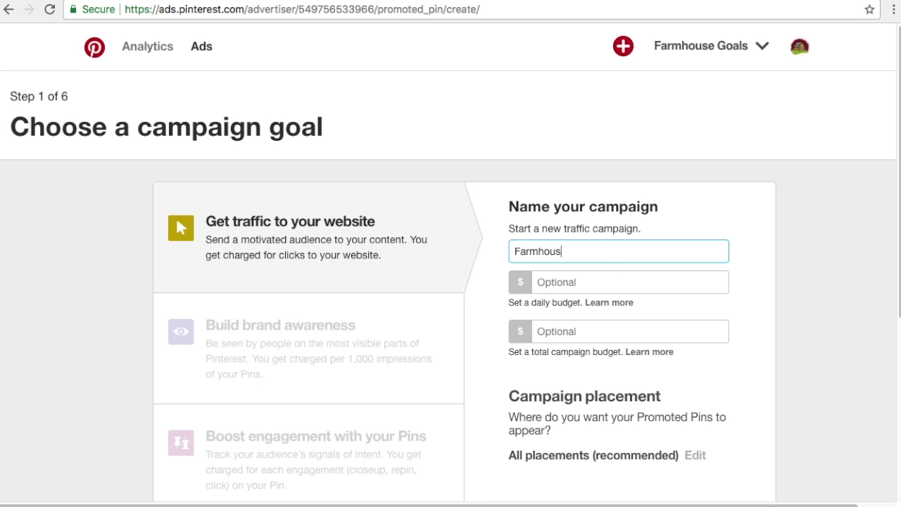
# Set the campaign's daily budget to $2.00 and its total budget to $100.00
pyautogui.click(629, 281)
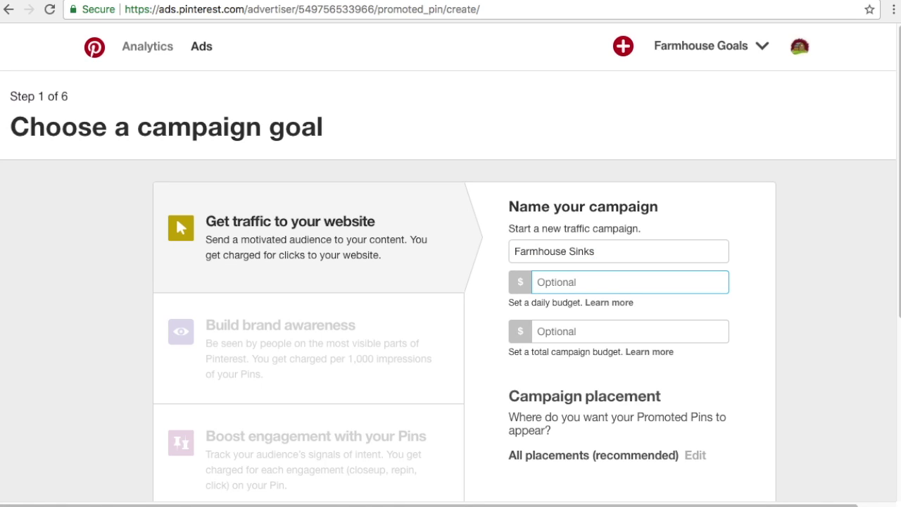
pyautogui.scroll(-1, 808, 284)
pyautogui.click(647, 324)
pyautogui.click(574, 268)
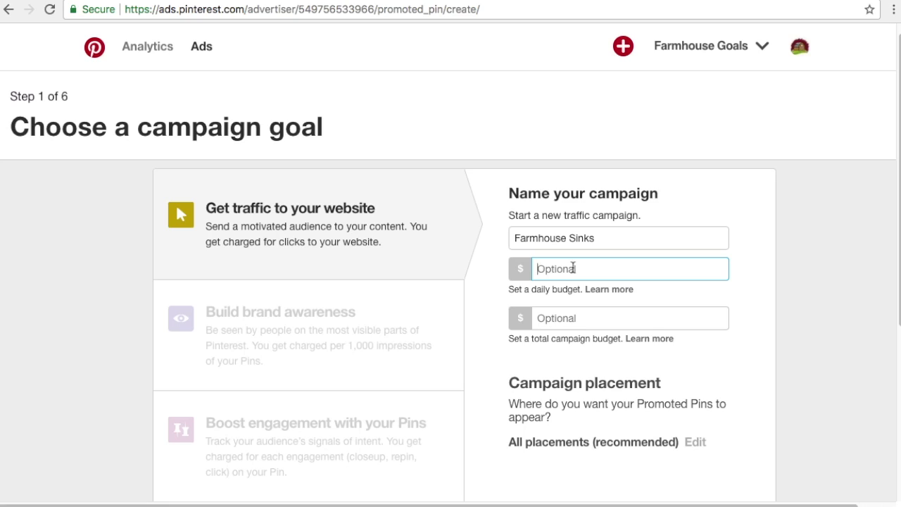
pyautogui.write('2.00')
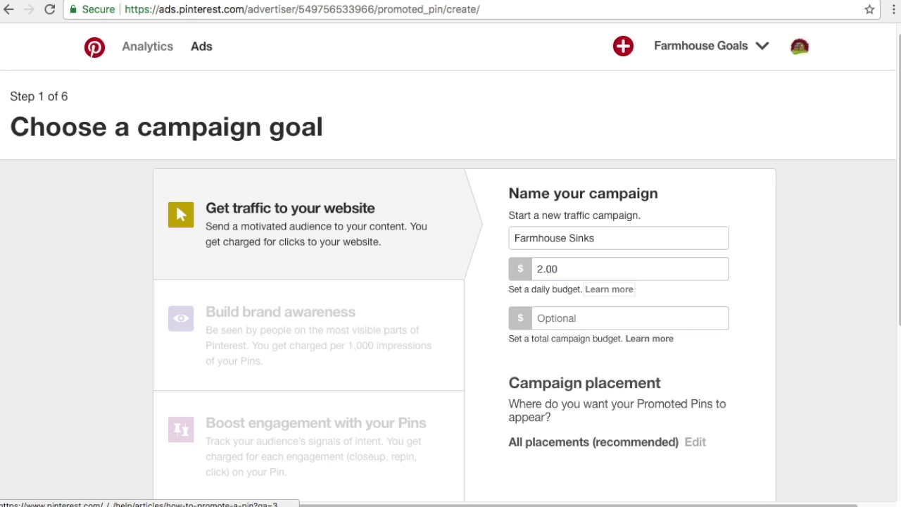
pyautogui.click(589, 323)
pyautogui.write('100.00')
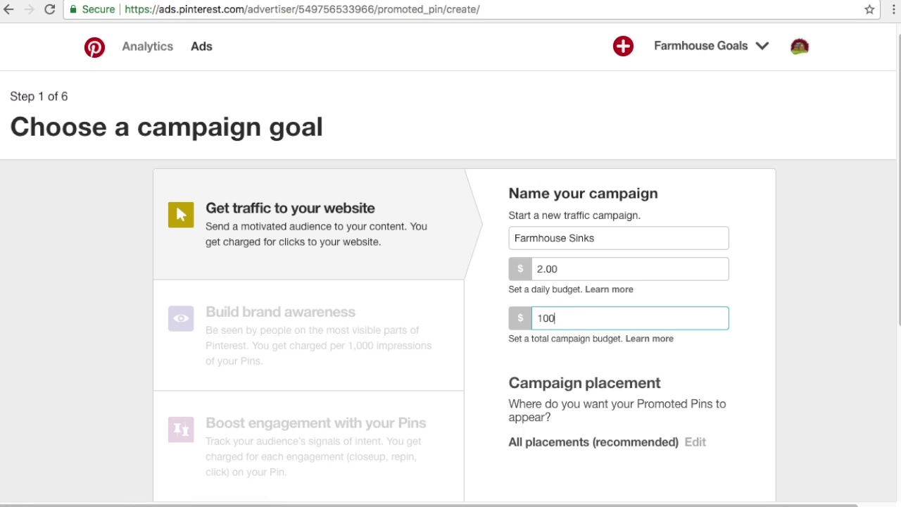
# Change the campaign's daily budget to $5.00
pyautogui.click(546, 268)
pyautogui.press('BackSpace')
pyautogui.press('BackSpace')
pyautogui.press('BackSpace')
pyautogui.press('BackSpace')
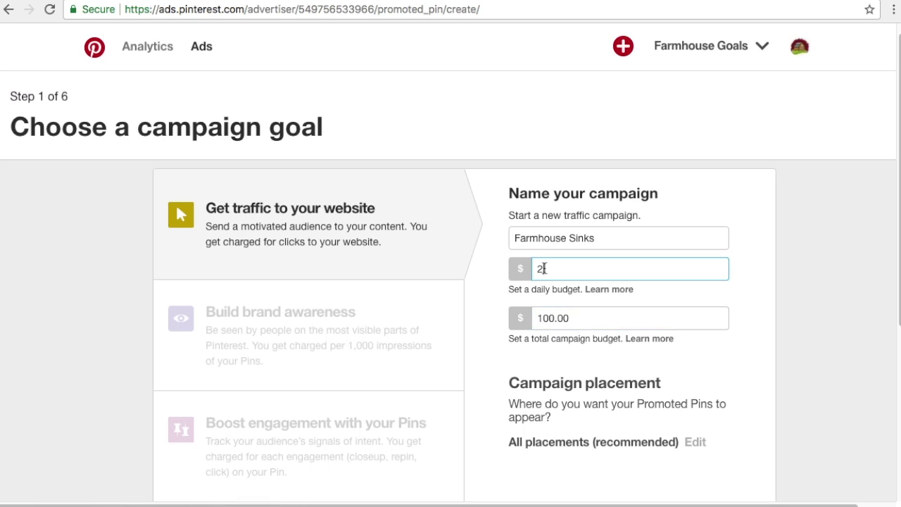
pyautogui.write('5.00')
pyautogui.click(779, 355)
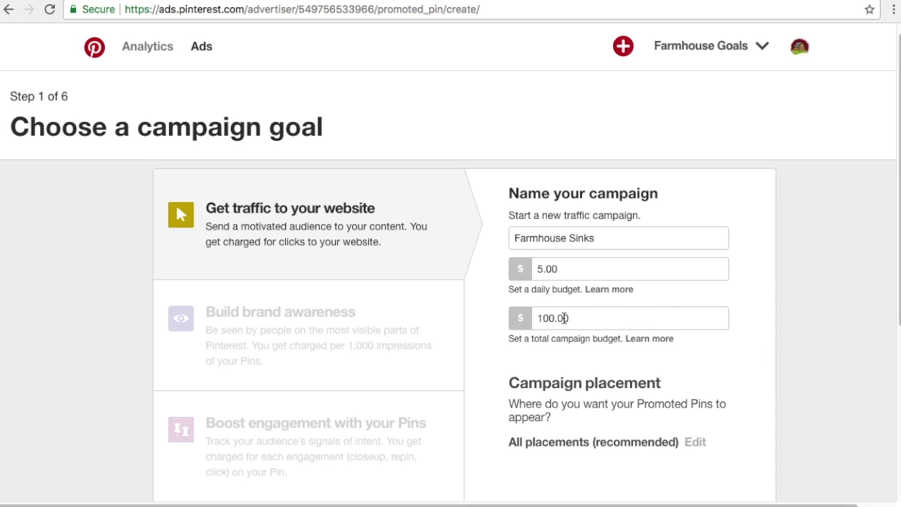
# Limit the campaign placement to Search by excluding Browse, and proceed to the ad group setup
pyautogui.scroll(-2, 838, 321)
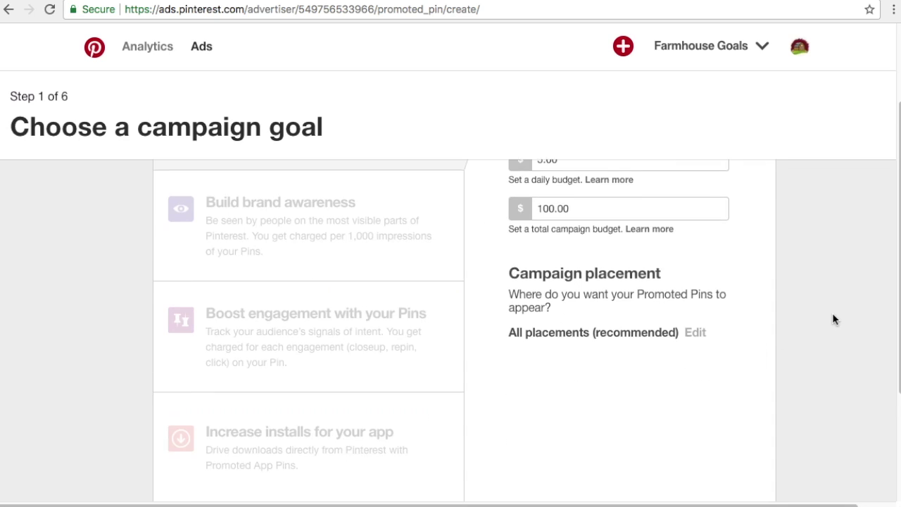
pyautogui.click(694, 311)
pyautogui.scroll(-1, 770, 312)
pyautogui.click(520, 304)
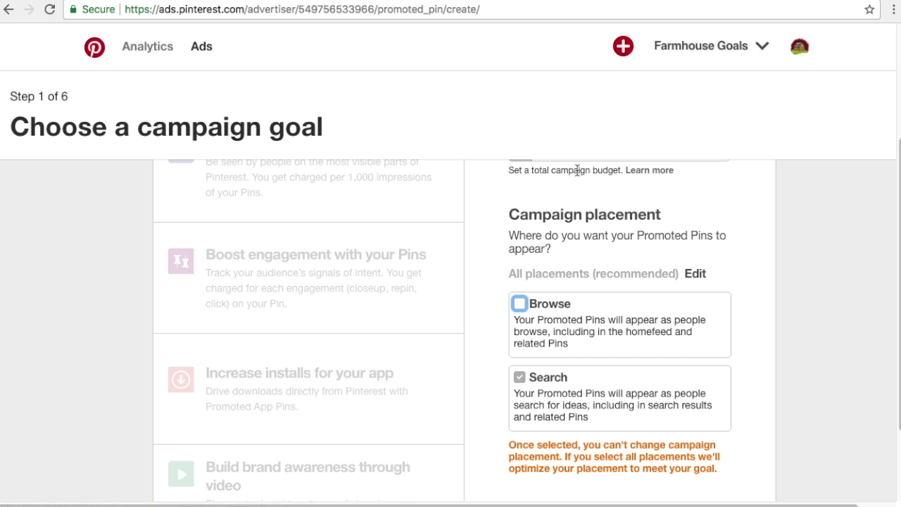
pyautogui.scroll(-2, 763, 344)
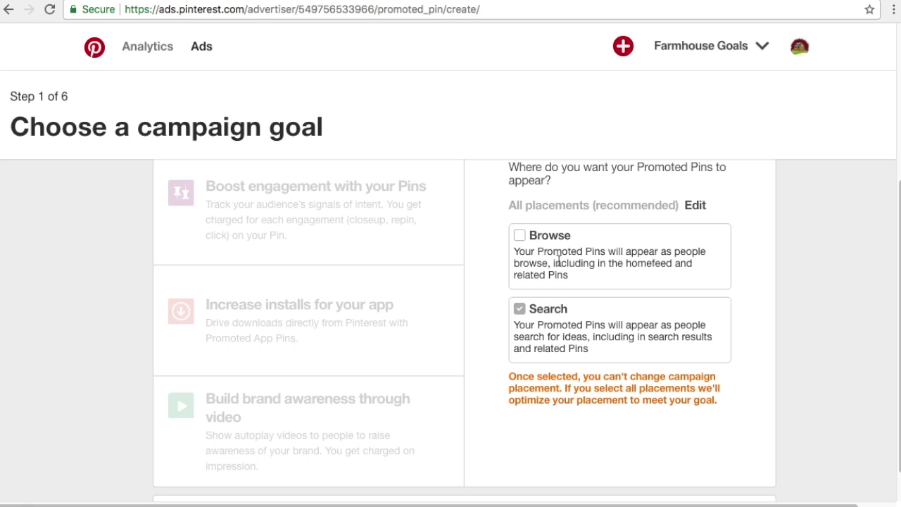
pyautogui.scroll(-1, 859, 323)
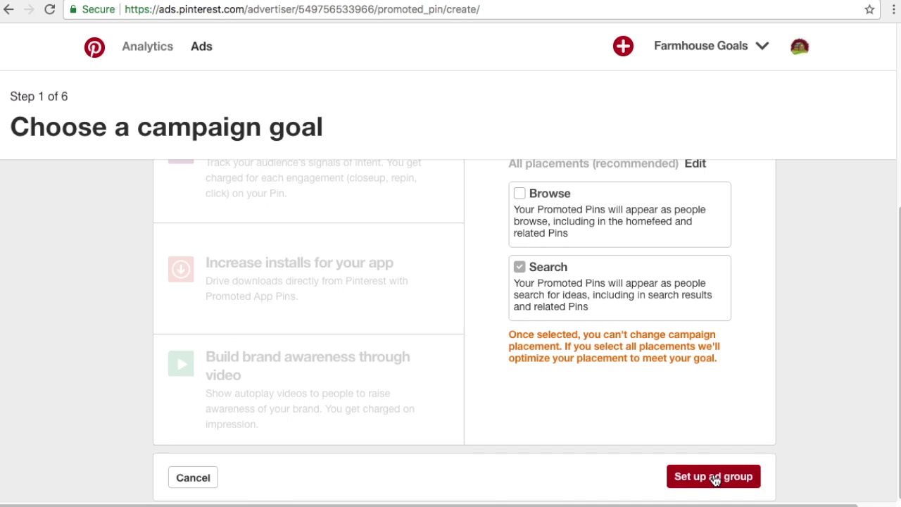
pyautogui.click(705, 480)
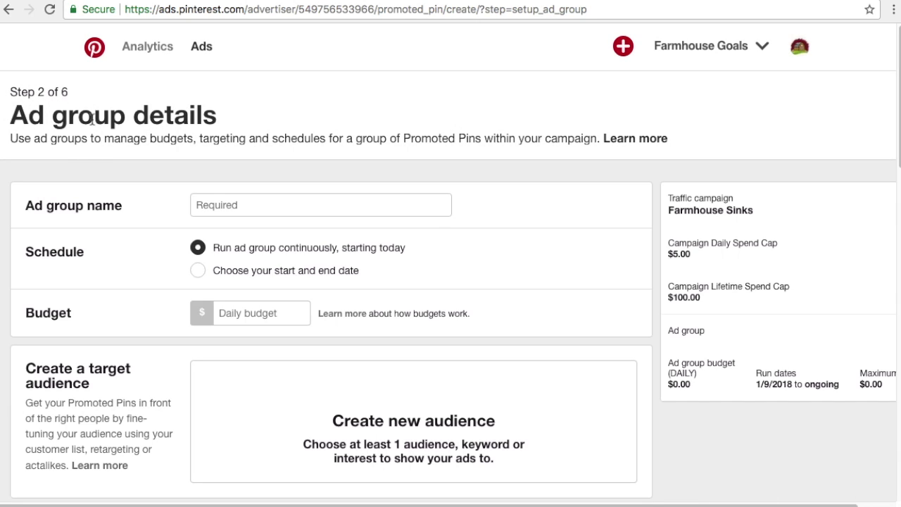
# Name the ad group "Stainless Steel Farmhouse Sinks"
pyautogui.click(241, 209)
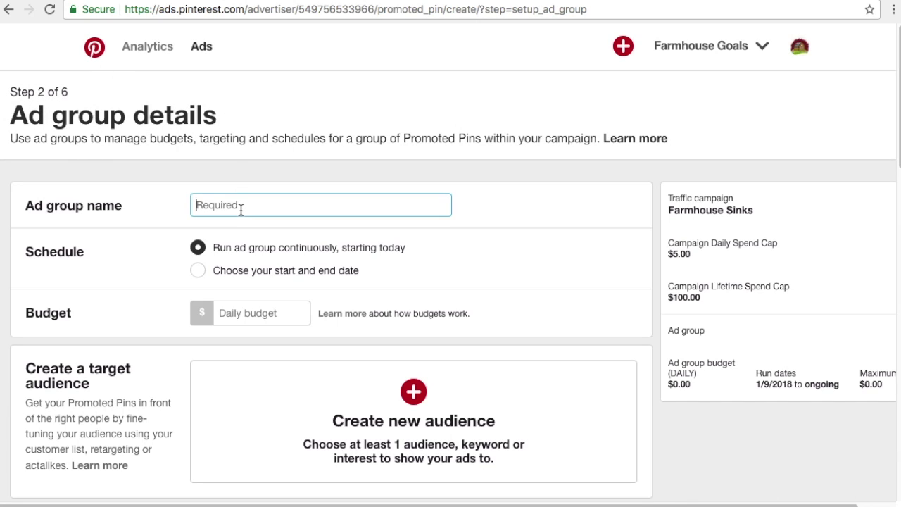
pyautogui.write('Stainless Steel Farmhouse Sinks')
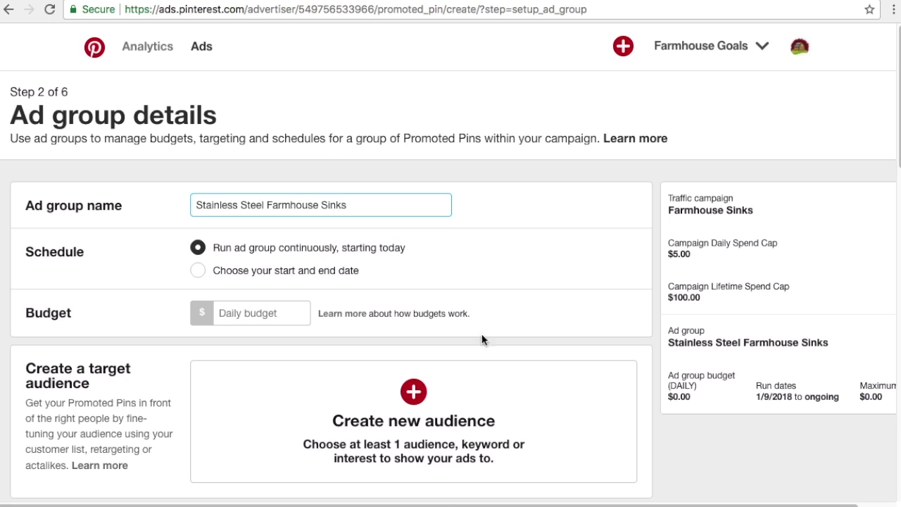
# Schedule the ad group with chosen dates, running from 1/9/2018 to 1/31/2018
pyautogui.scroll(-1, 481, 333)
pyautogui.click(198, 238)
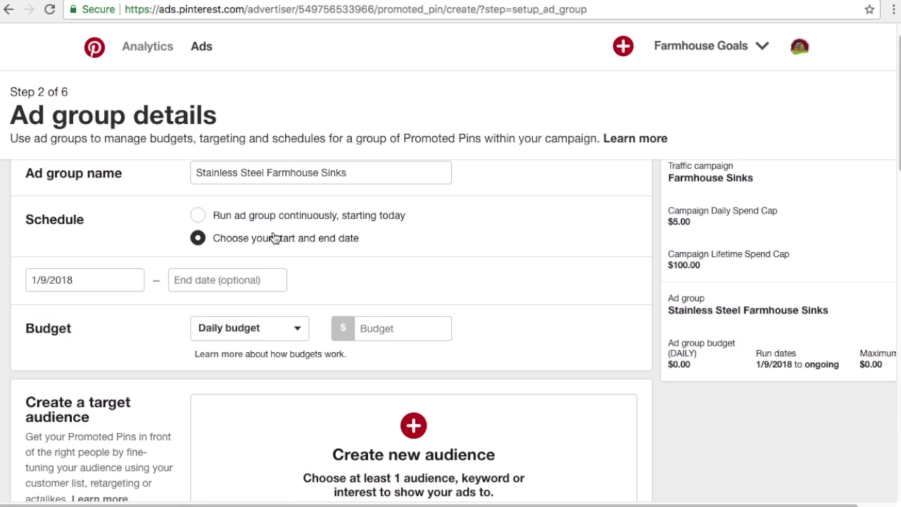
pyautogui.click(208, 280)
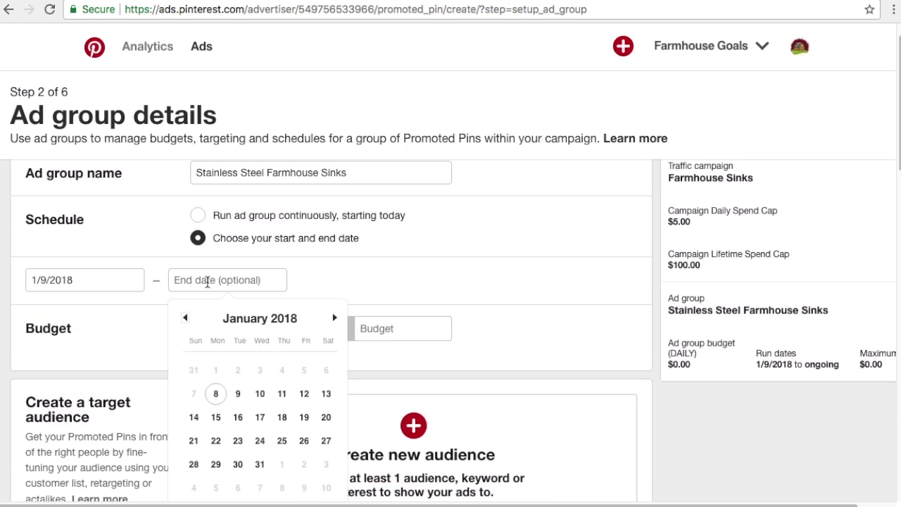
pyautogui.click(259, 464)
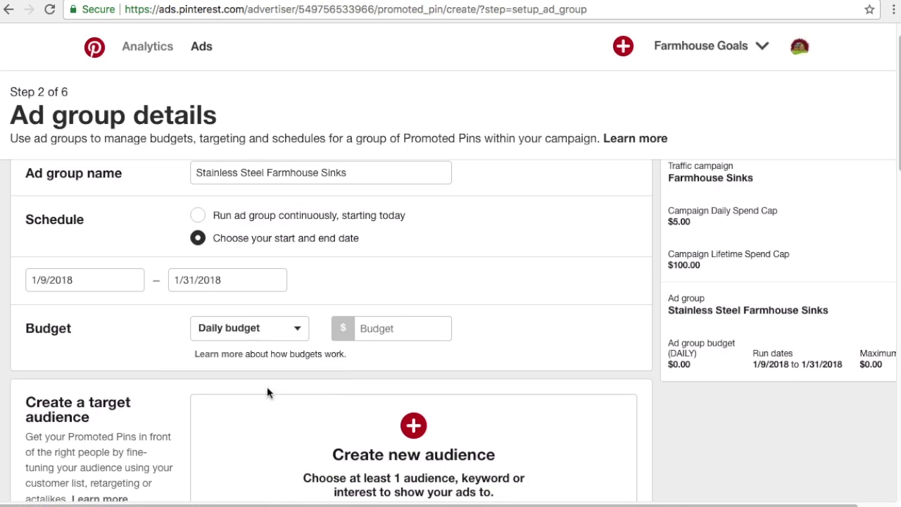
# Set the ad group's daily budget to $2.00
pyautogui.click(425, 329)
pyautogui.write('2.00')
pyautogui.click(736, 391)
# Search the targeting interests for "farmhouse" and select home and garden > home decor > farmhouse kitchens
pyautogui.scroll(-3, 736, 390)
pyautogui.scroll(-3, 736, 388)
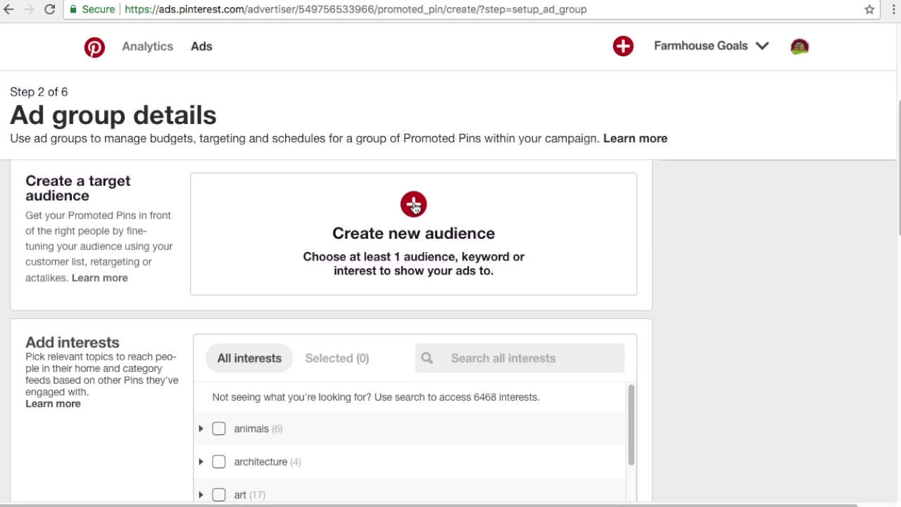
pyautogui.scroll(-2, 806, 251)
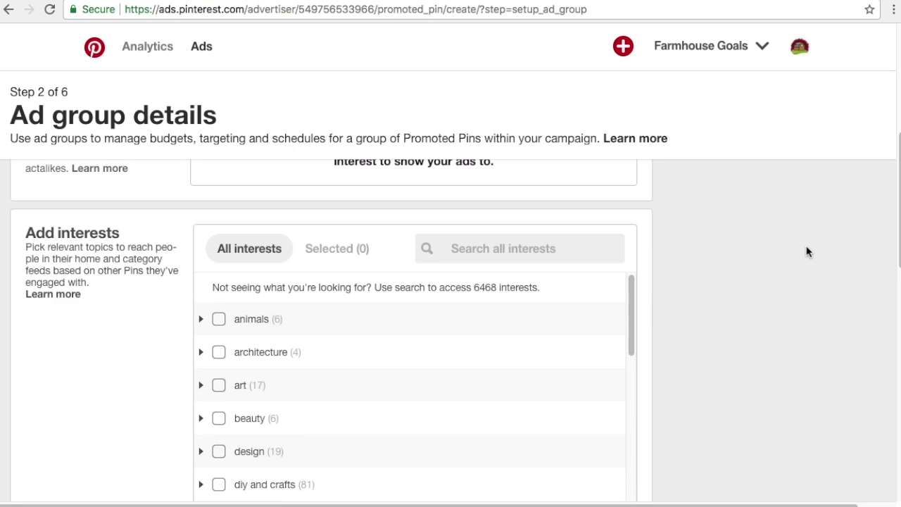
pyautogui.click(505, 218)
pyautogui.write('f')
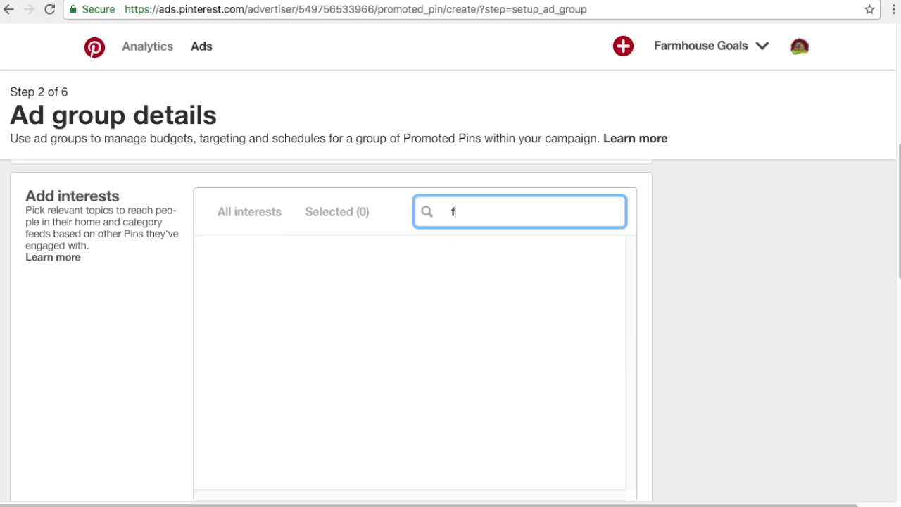
pyautogui.write('armhouse')
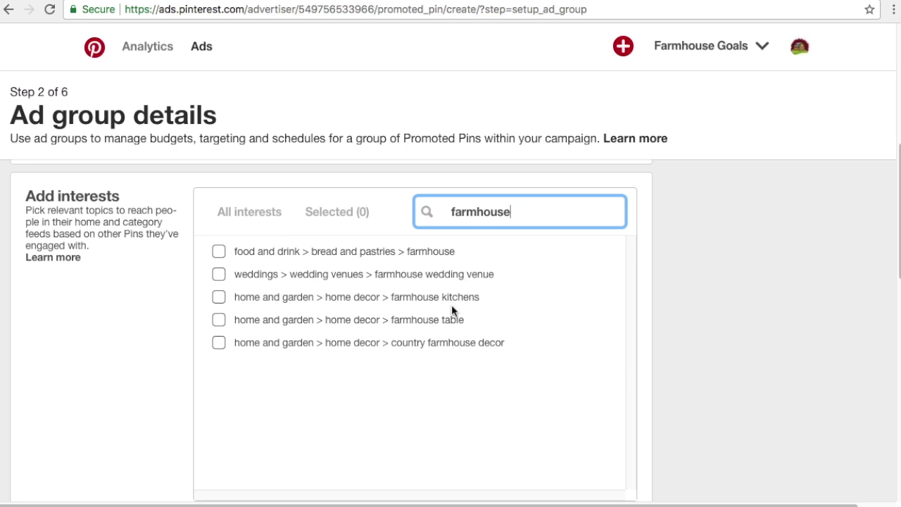
pyautogui.click(219, 298)
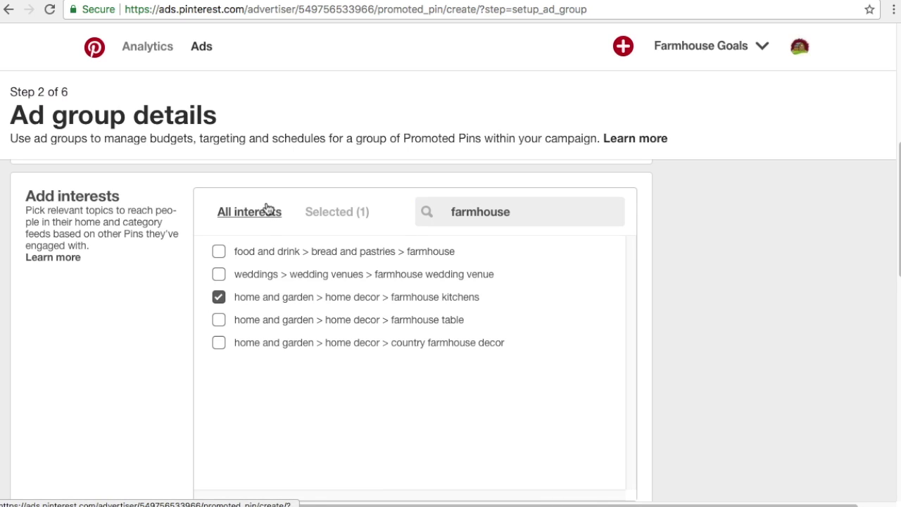
# Deselect the farmhouse kitchens interest and return to the list of all interests
pyautogui.scroll(-3, 132, 232)
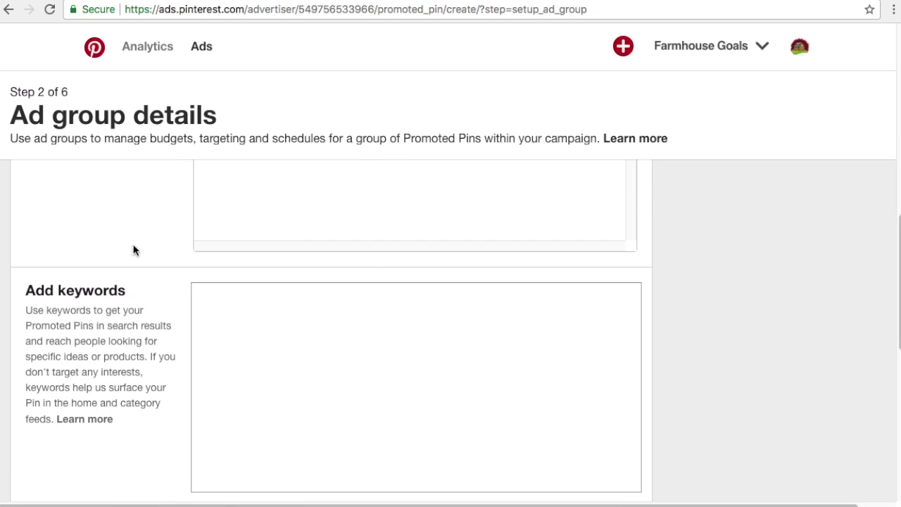
pyautogui.scroll(3, 133, 281)
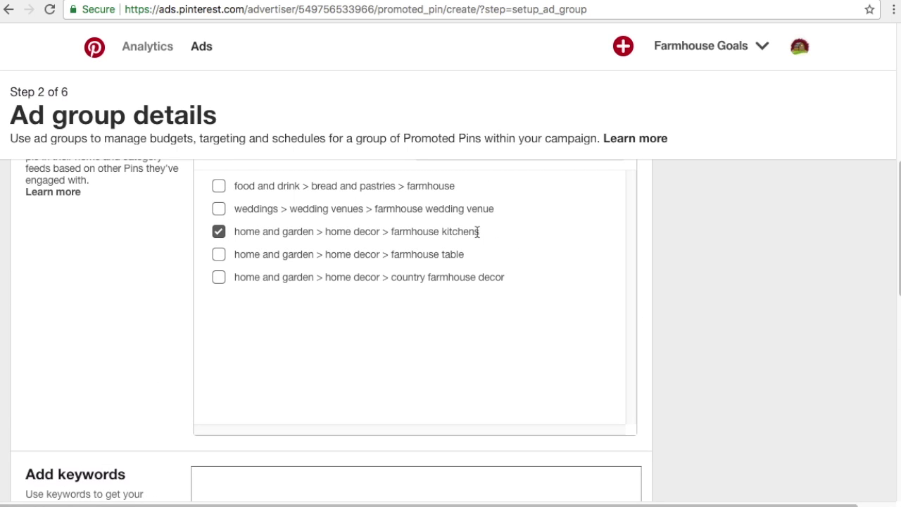
pyautogui.scroll(-3, 216, 298)
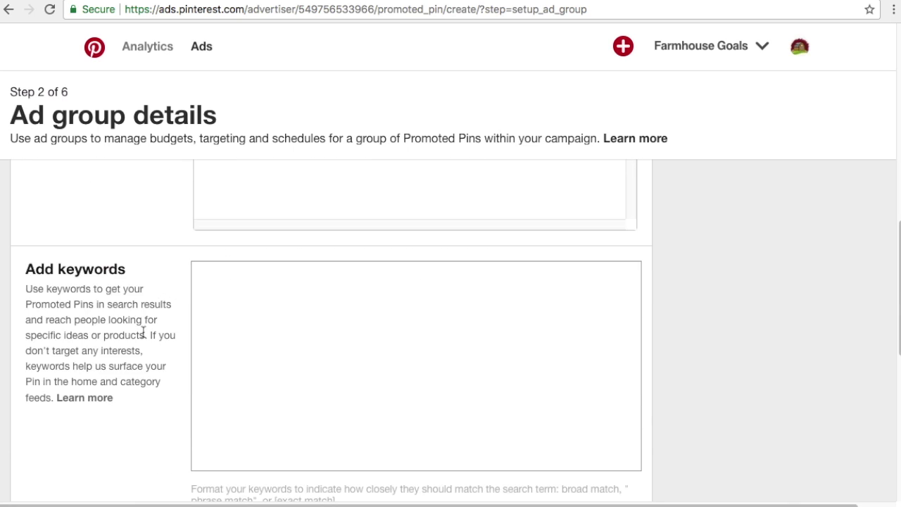
pyautogui.click(401, 346)
pyautogui.scroll(5, 402, 345)
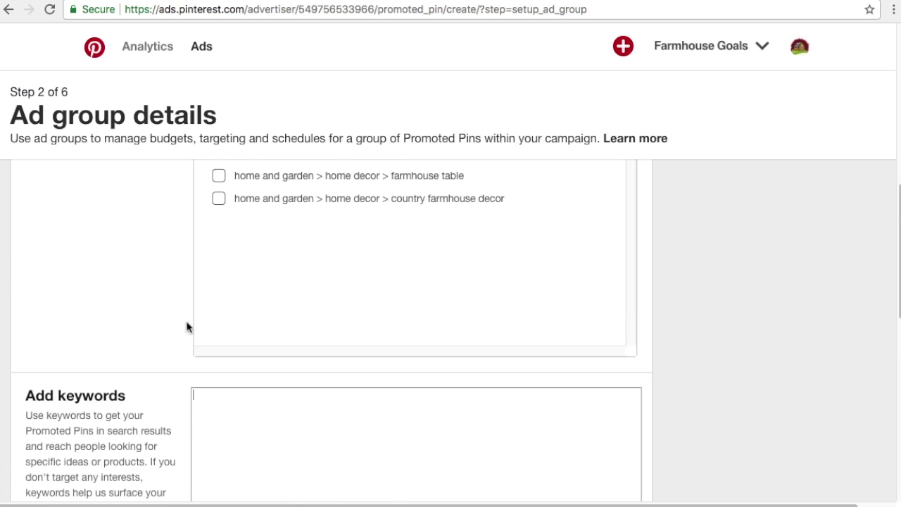
pyautogui.click(218, 392)
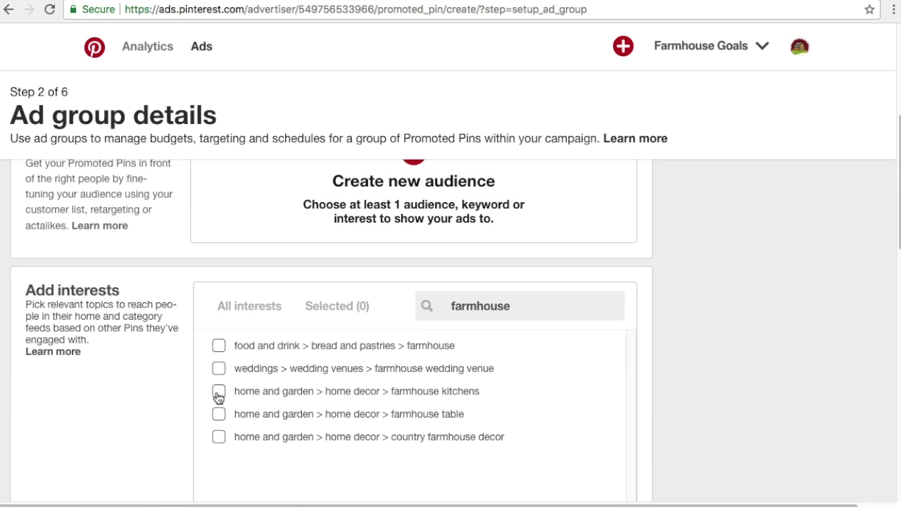
pyautogui.click(259, 308)
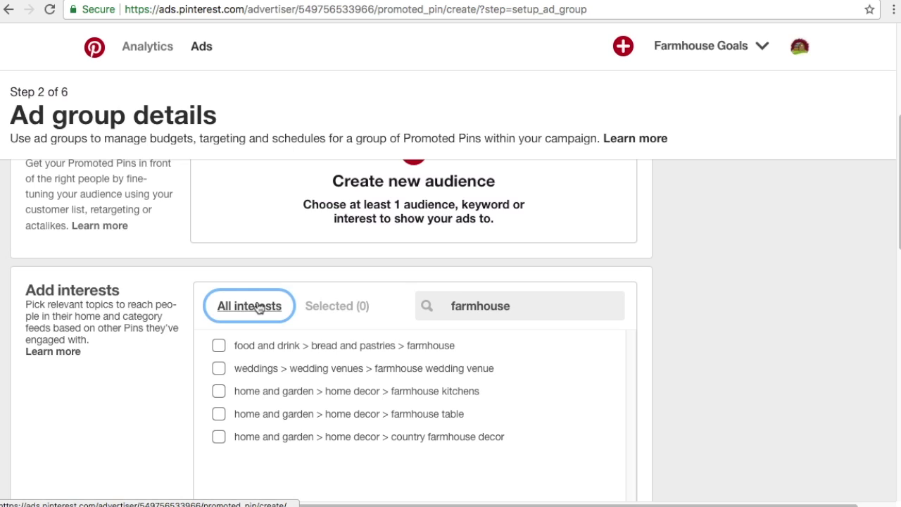
pyautogui.scroll(-2, 698, 321)
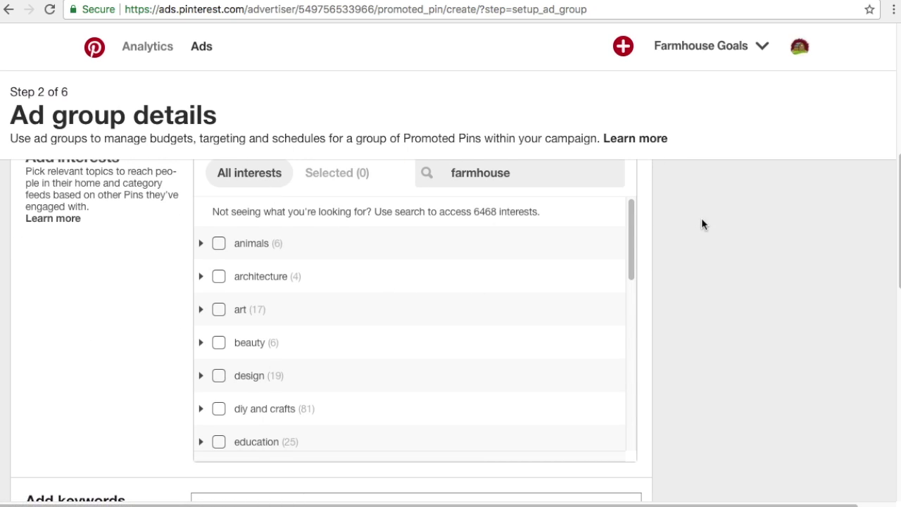
# Enter farmhouse sinks as a keyword in broad match, in quotes for phrase match and in square brackets for exact match
pyautogui.scroll(-5, 702, 222)
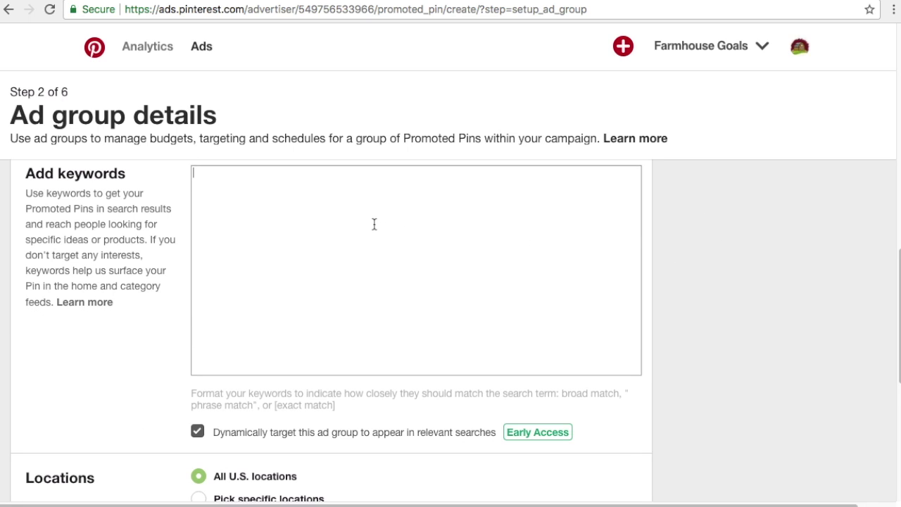
pyautogui.click(257, 333)
pyautogui.write('farmhouse sinks')
pyautogui.press('Return')
pyautogui.write('"farmhouse sinks" [f')
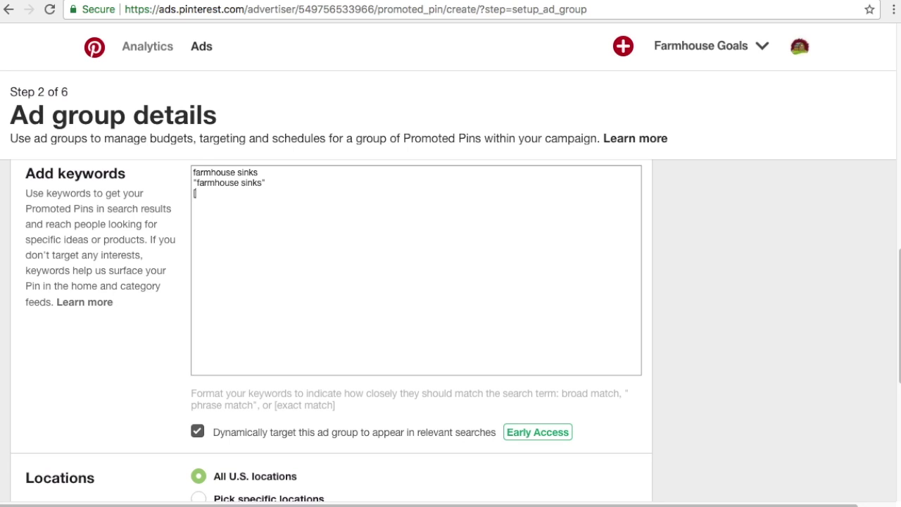
pyautogui.write('armhouse sinks')
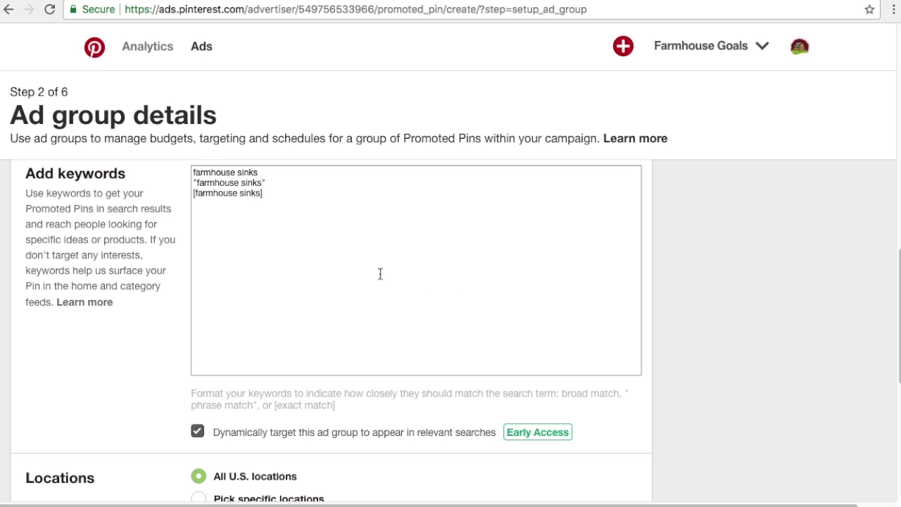
# Review the three match-type lines and append "- apron front sinks - country sinks - rustic sinks" to the broad match keyword
pyautogui.moveTo(263, 192); pyautogui.dragTo(190, 193)
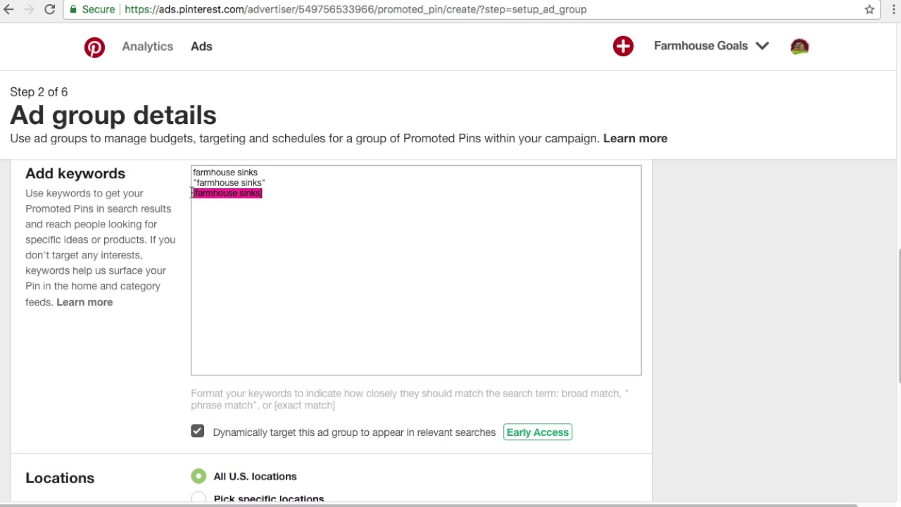
pyautogui.click(202, 187)
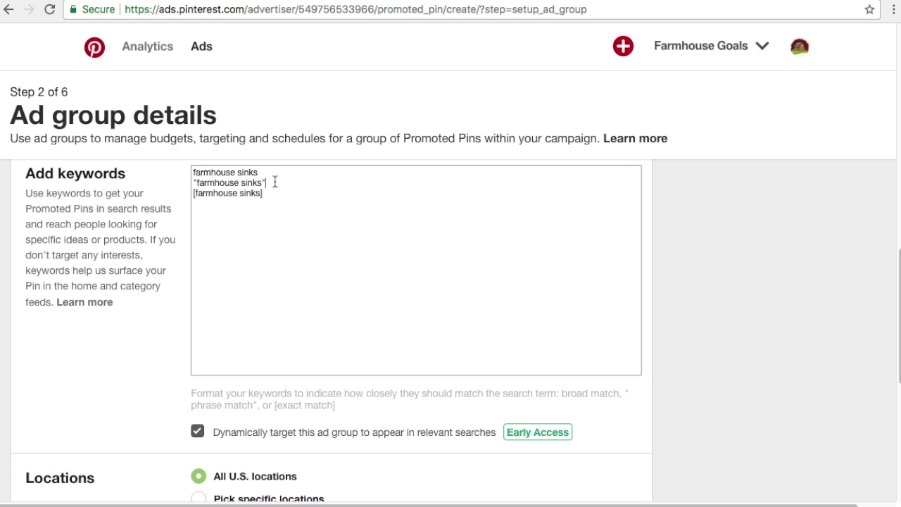
pyautogui.moveTo(266, 183); pyautogui.dragTo(192, 183)
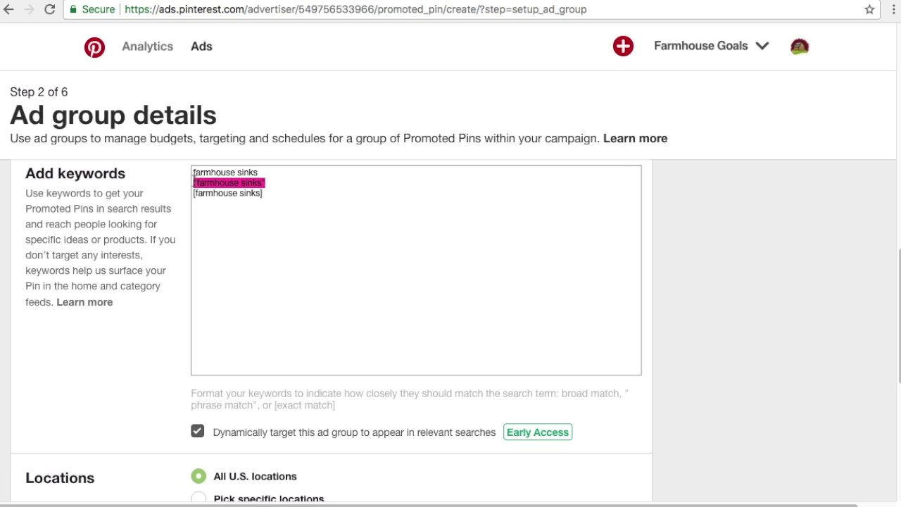
pyautogui.click(212, 172)
pyautogui.moveTo(262, 172); pyautogui.dragTo(194, 169)
pyautogui.click(211, 172)
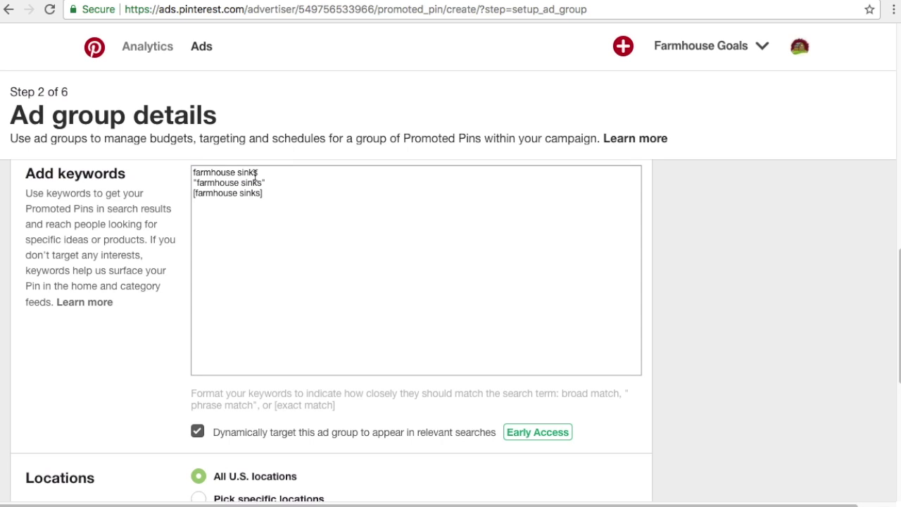
pyautogui.click(259, 172)
pyautogui.write('- apron front sinks - country sinks - rustic sinks')
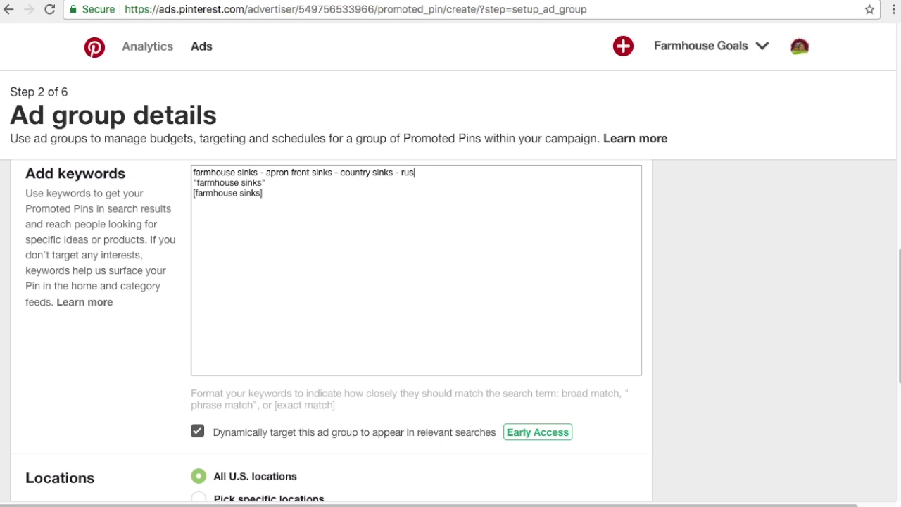
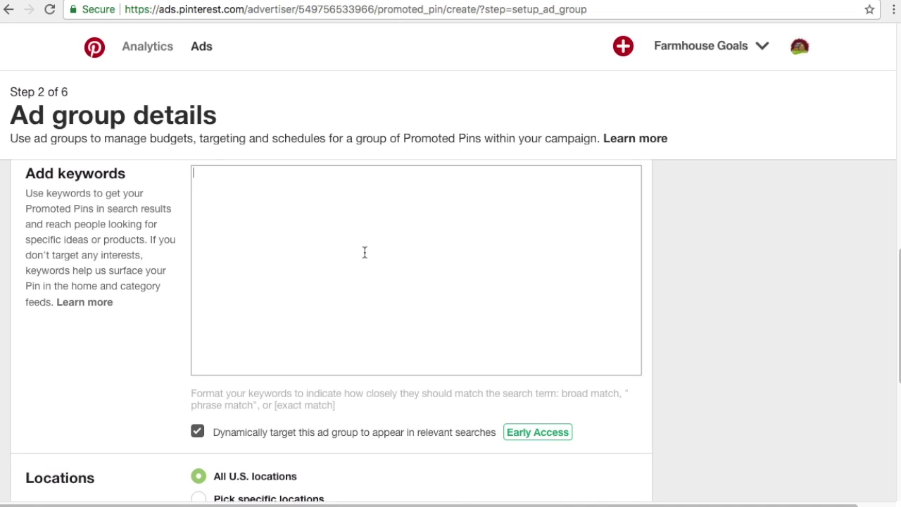
# Paste the prepared list of quoted steel and stainless steel farmhouse sink keywords into the ad group's keywords and check through it
pyautogui.hotkey('ctrl', 'v')
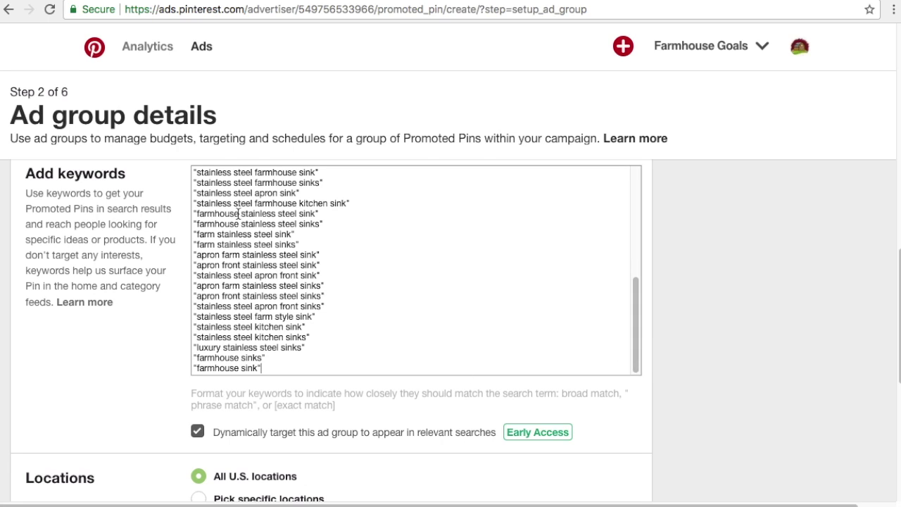
pyautogui.moveTo(629, 322); pyautogui.dragTo(638, 205)
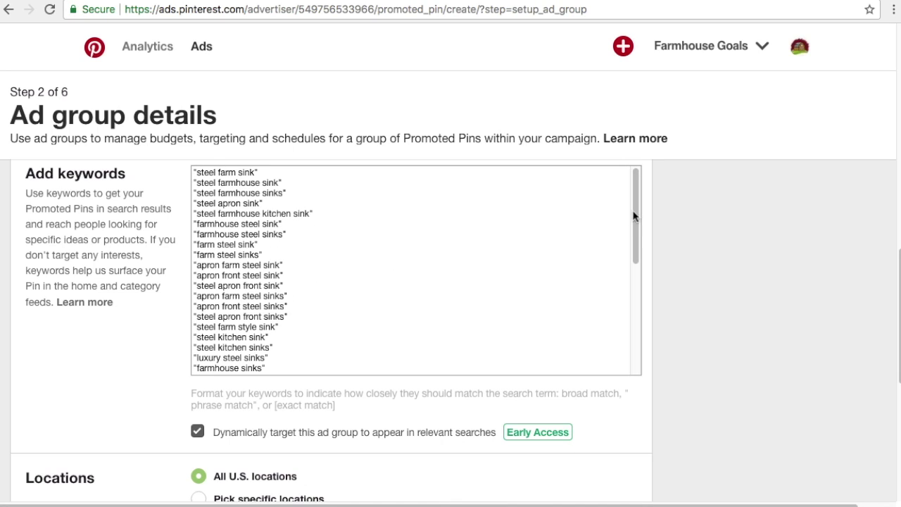
pyautogui.moveTo(636, 205); pyautogui.dragTo(638, 321)
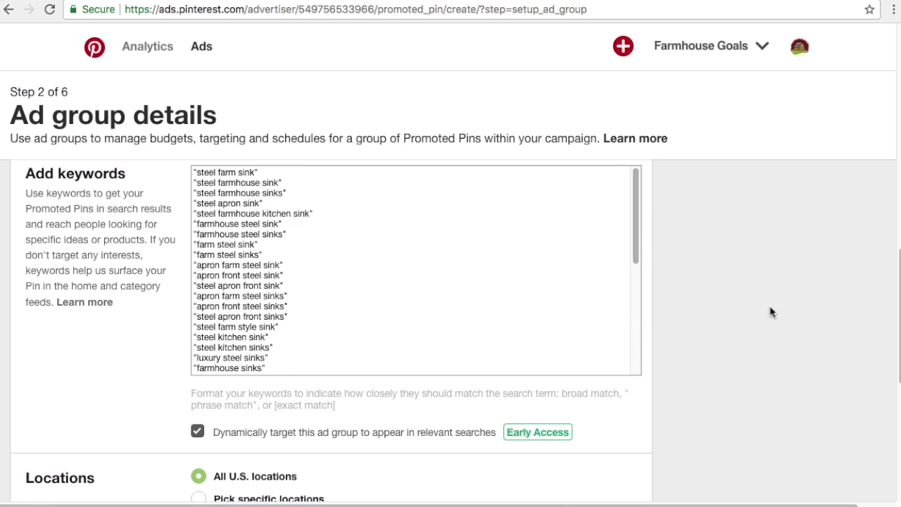
pyautogui.scroll(-2, 772, 308)
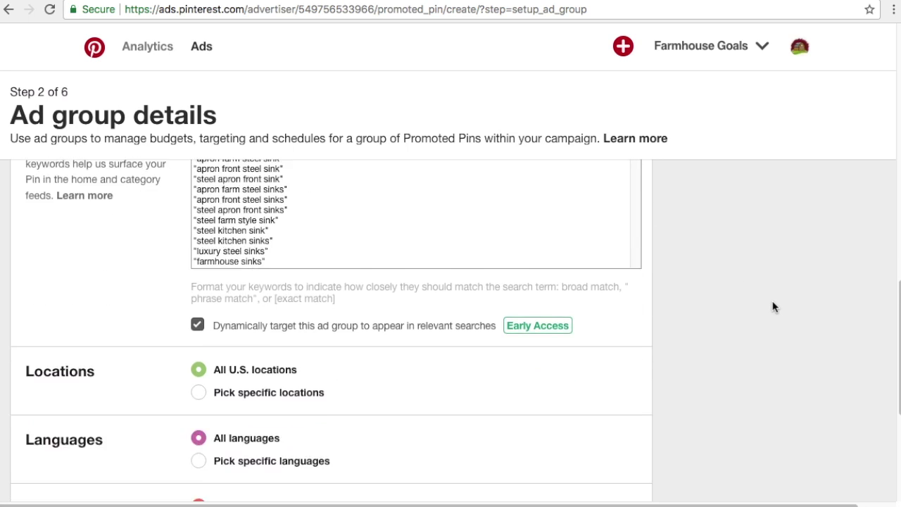
pyautogui.scroll(-1, 773, 307)
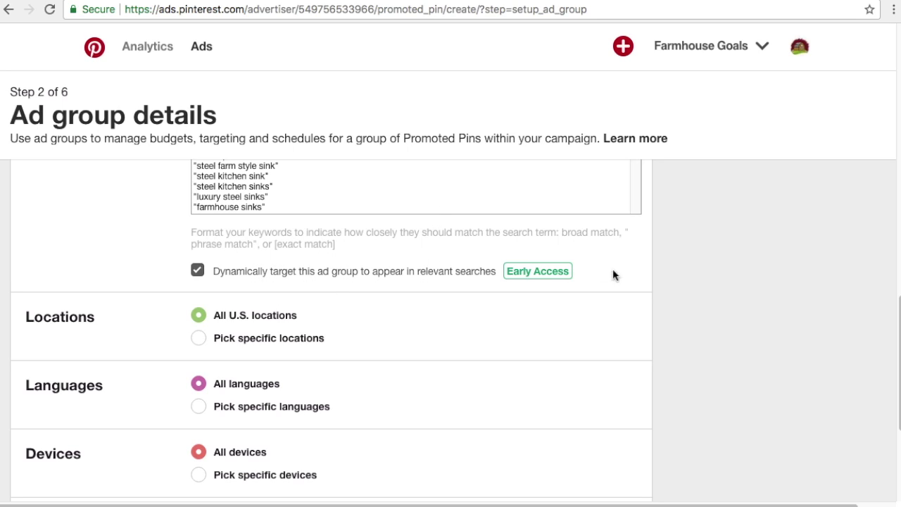
pyautogui.scroll(4, 660, 280)
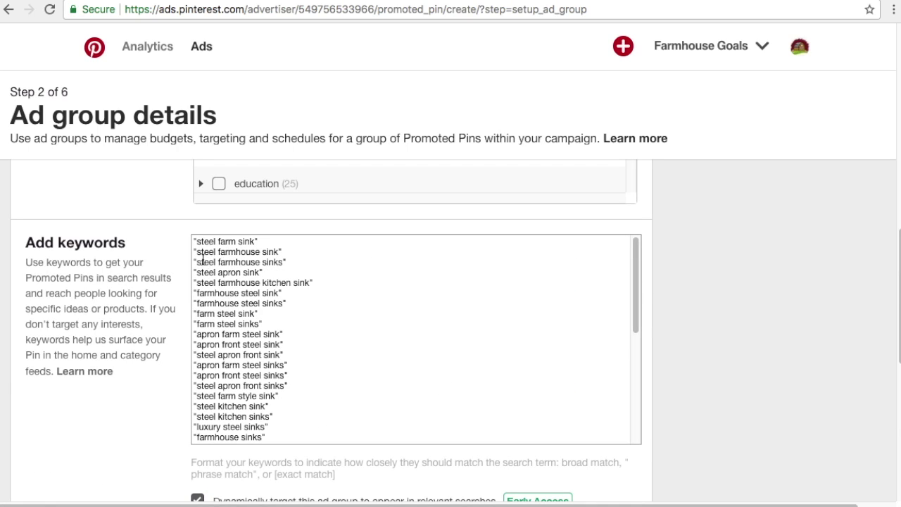
pyautogui.moveTo(194, 252); pyautogui.dragTo(281, 253)
pyautogui.click(295, 251)
pyautogui.scroll(-5, 654, 275)
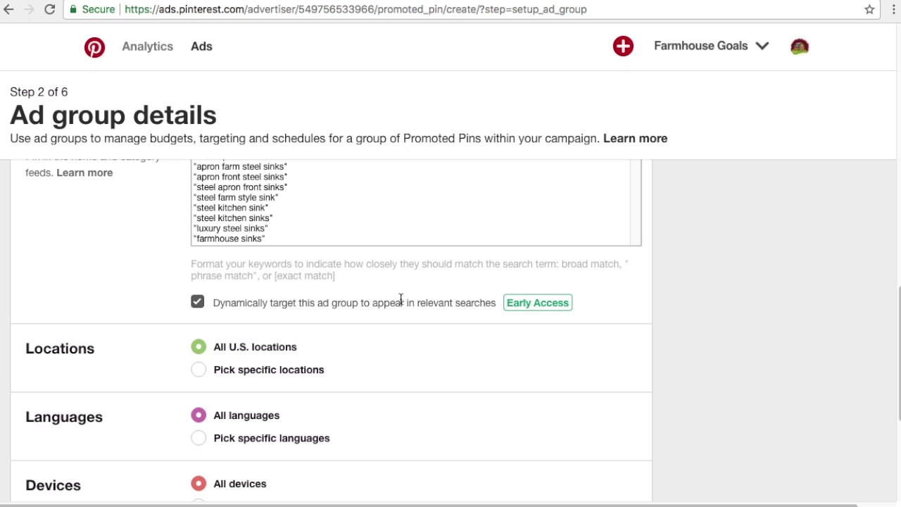
# Show the specific gender options for the ad group's targeting and set it back to all genders
pyautogui.scroll(-5, 730, 312)
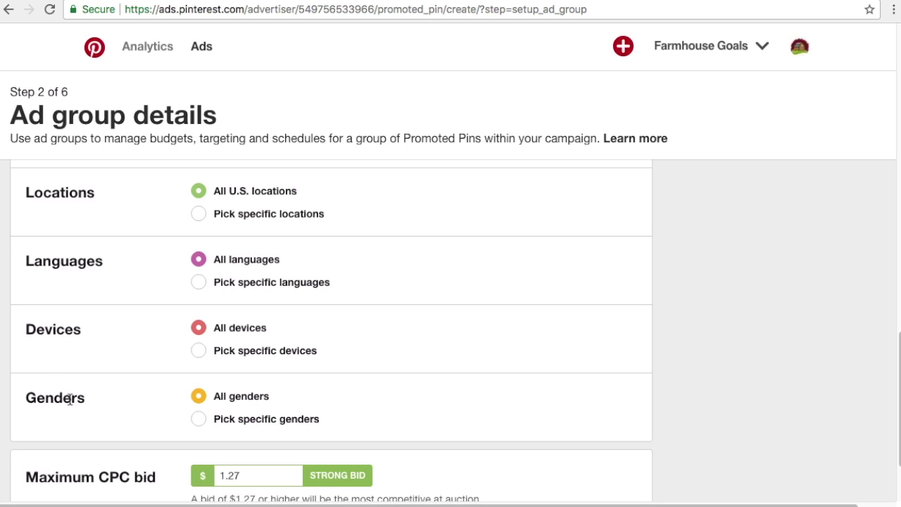
pyautogui.click(197, 421)
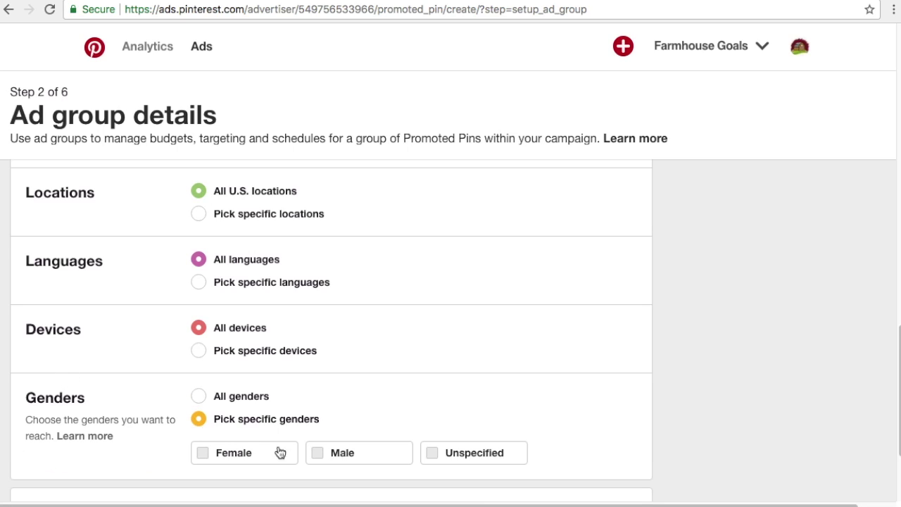
pyautogui.click(196, 398)
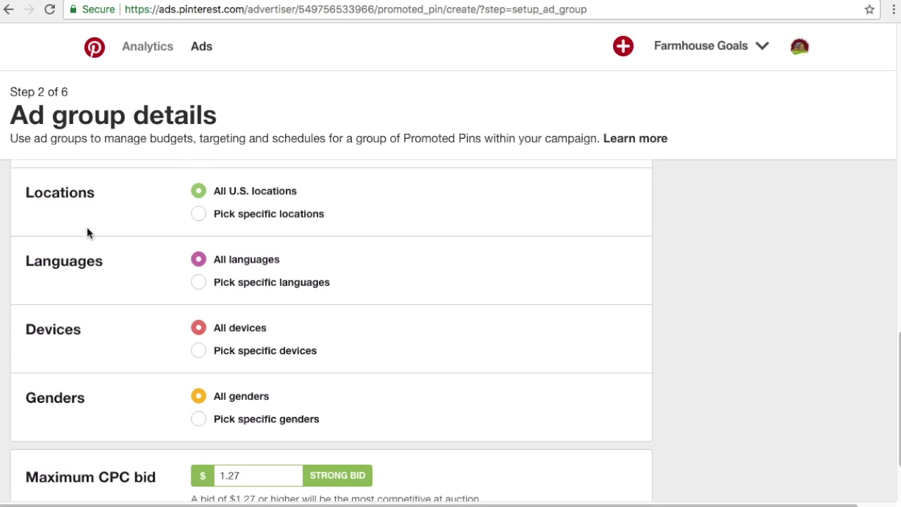
pyautogui.scroll(-2, 113, 211)
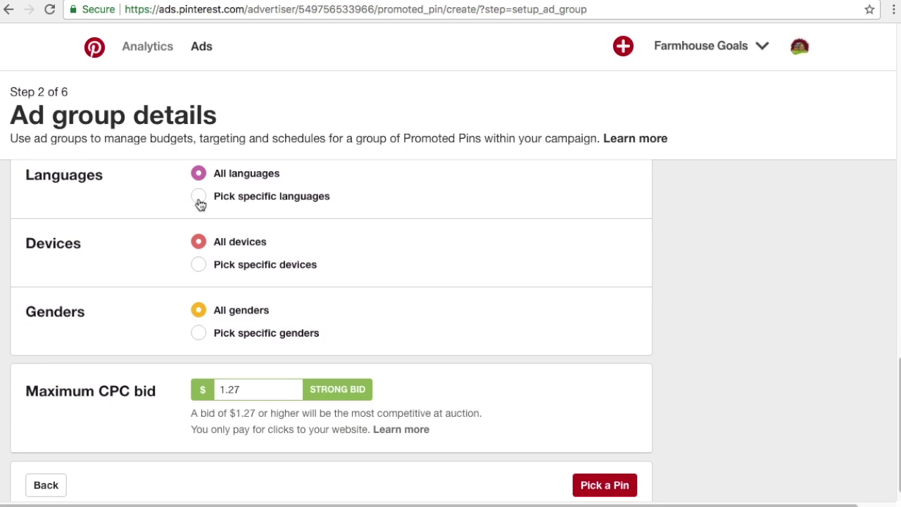
# Restrict the ad group's languages to English (United Kingdom) and English (United States)
pyautogui.click(199, 197)
pyautogui.scroll(-1, 264, 296)
pyautogui.click(205, 344)
pyautogui.click(204, 380)
# Restrict the ad group's locations to Canada, the U.K. and the U.S
pyautogui.scroll(2, 137, 307)
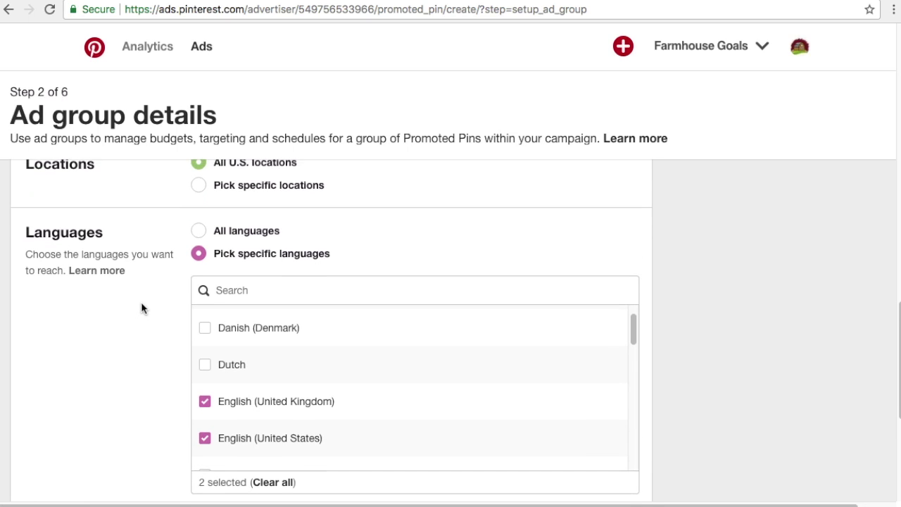
pyautogui.click(199, 205)
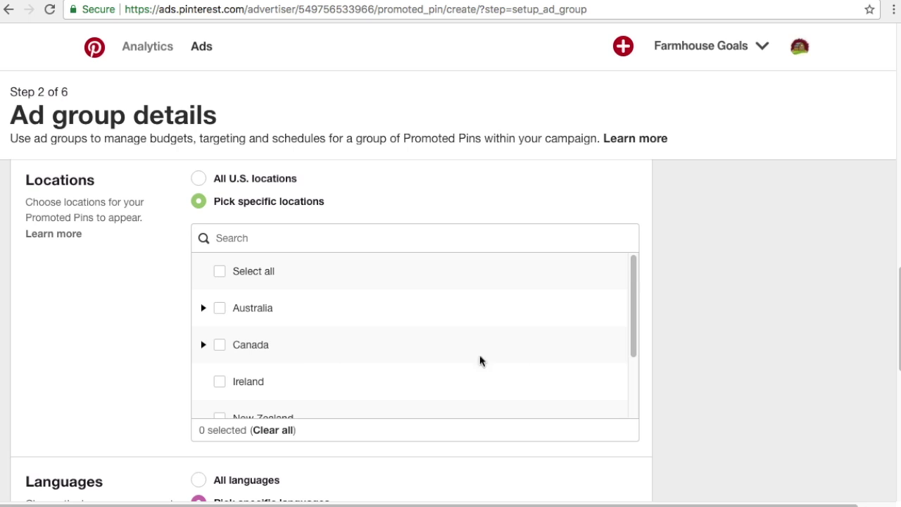
pyautogui.click(218, 345)
pyautogui.moveTo(629, 281); pyautogui.dragTo(633, 342)
pyautogui.click(219, 398)
pyautogui.click(220, 363)
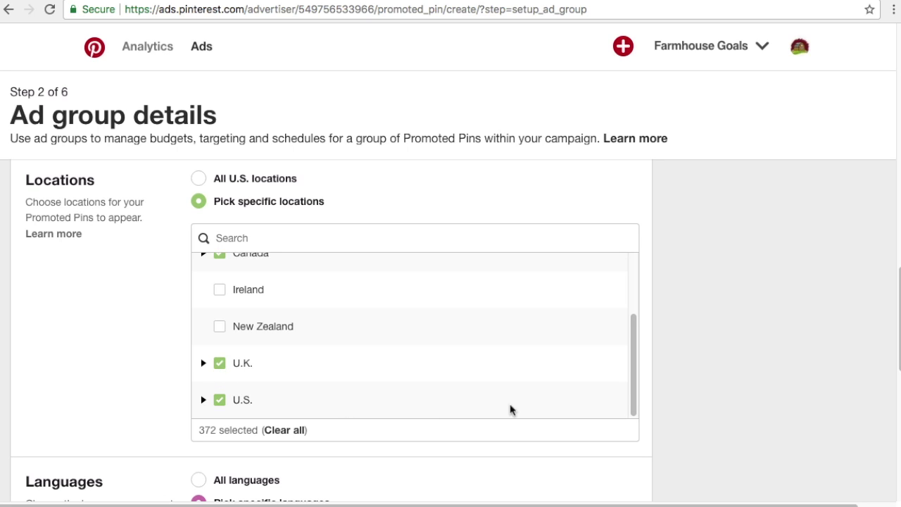
pyautogui.moveTo(634, 357); pyautogui.dragTo(636, 286)
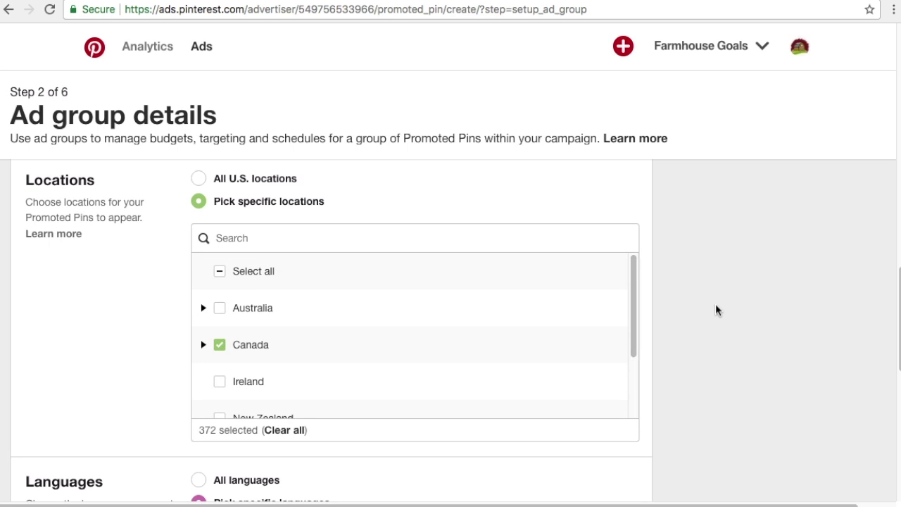
# Try a maximum CPC bid of $0.10 for the ad group to check its bid strength
pyautogui.scroll(-3, 716, 302)
pyautogui.scroll(-3, 717, 304)
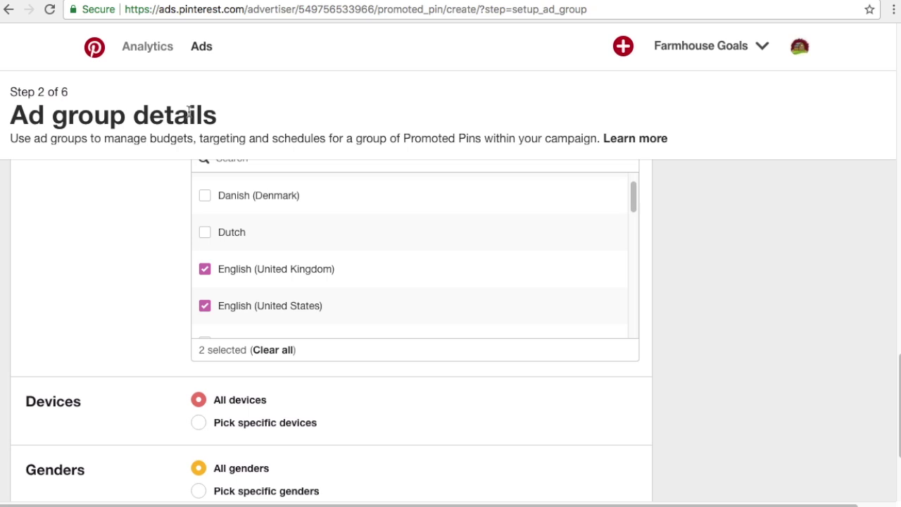
pyautogui.scroll(-3, 701, 261)
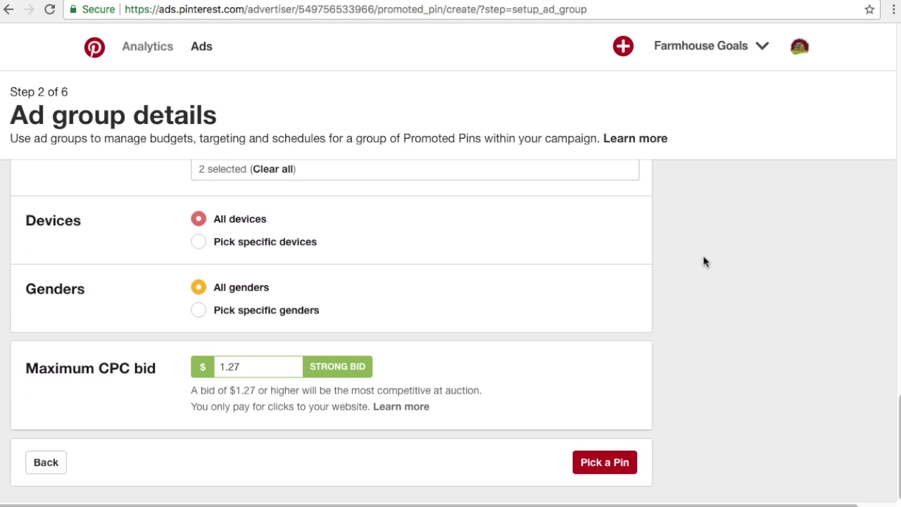
pyautogui.click(249, 368)
pyautogui.press('super+a')
pyautogui.write('0')
pyautogui.click(755, 334)
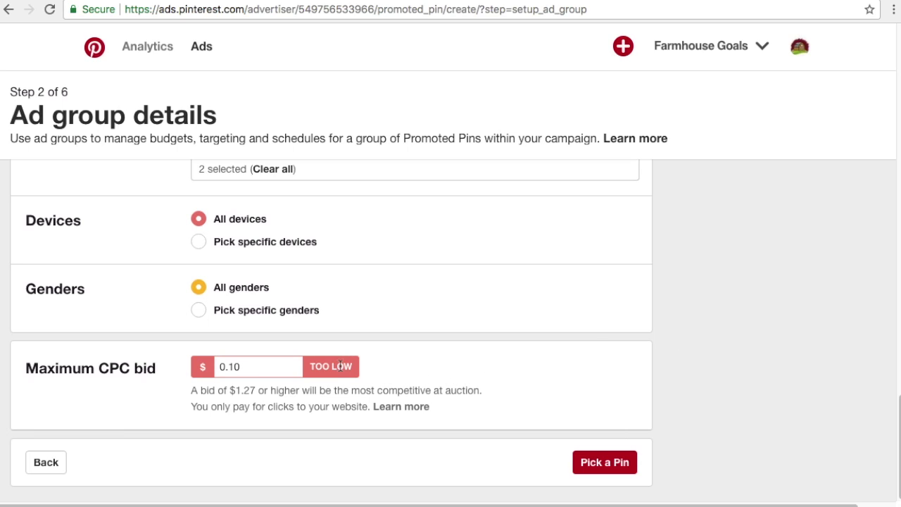
# Try a maximum CPC bid of $0.25 for the ad group
pyautogui.click(285, 372)
pyautogui.press('BackSpace')
pyautogui.write('5')
pyautogui.press('BackSpace')
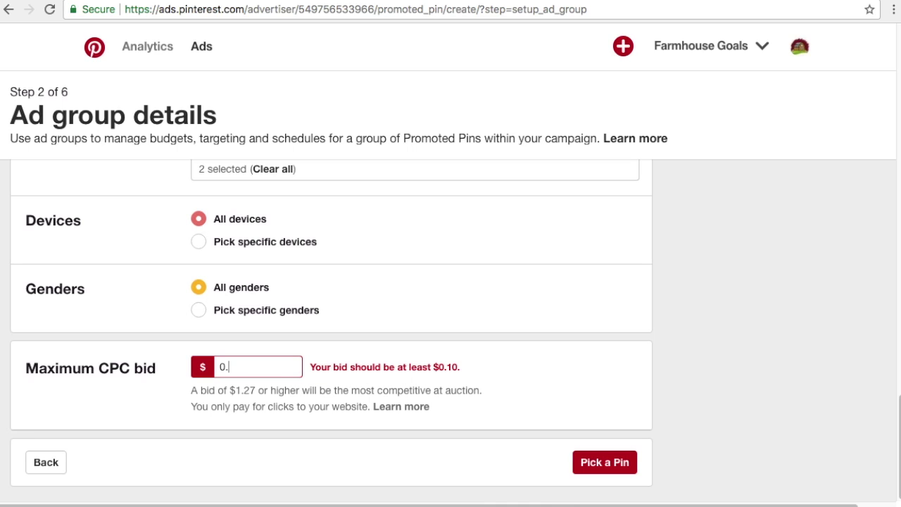
pyautogui.write('25')
pyautogui.click(726, 339)
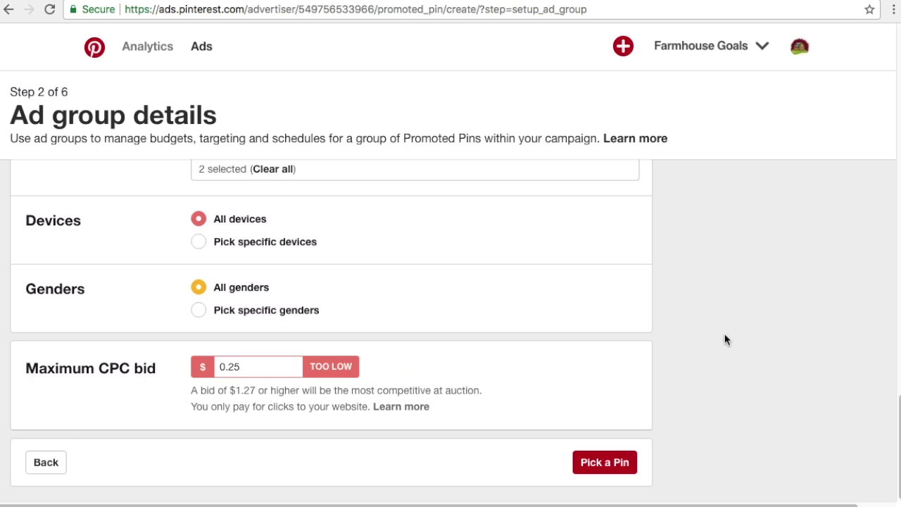
# Try maximum CPC bids of $0.50 and $1.30 to compare their bid strength ratings
pyautogui.click(268, 369)
pyautogui.press('BackSpace')
pyautogui.press('BackSpace')
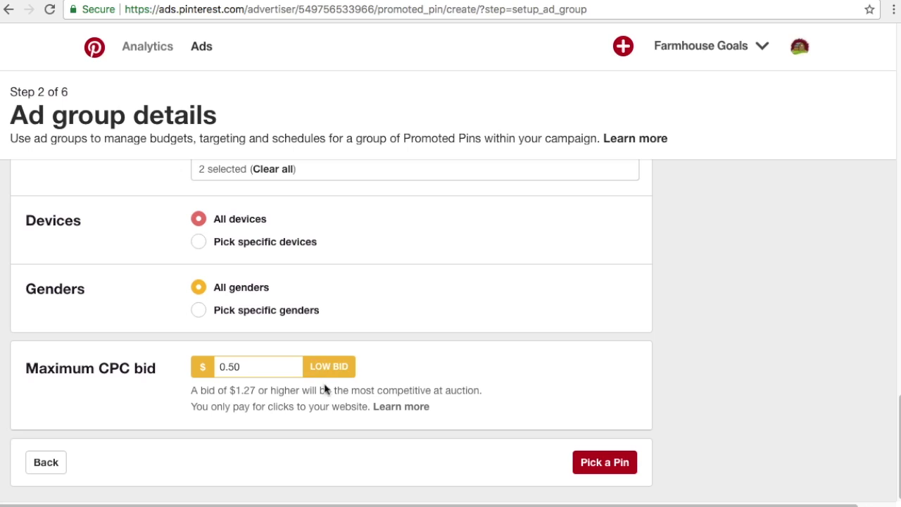
pyautogui.press('BackSpace')
pyautogui.moveTo(247, 367); pyautogui.dragTo(222, 362)
pyautogui.write('1.30')
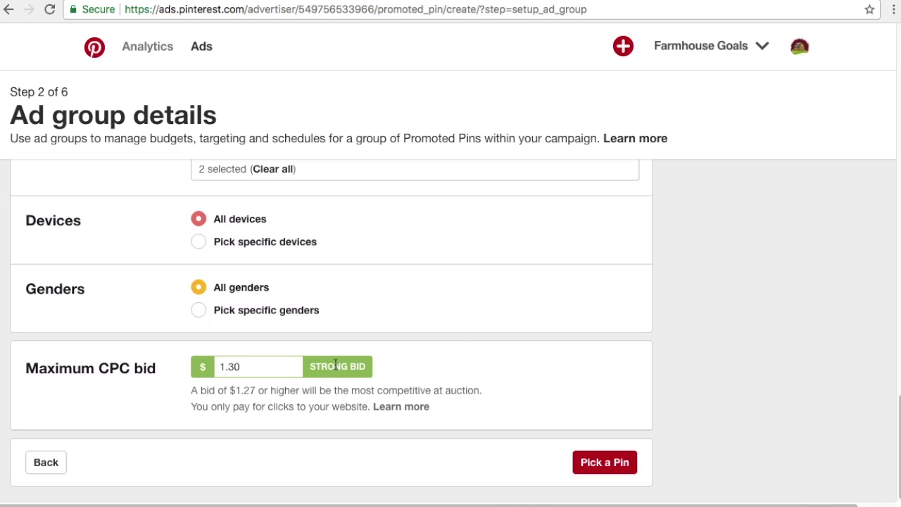
# Set the maximum CPC bid to $0.15 and look back over the ad group's targeting settings
pyautogui.doubleClick(229, 367)
pyautogui.write('0.15')
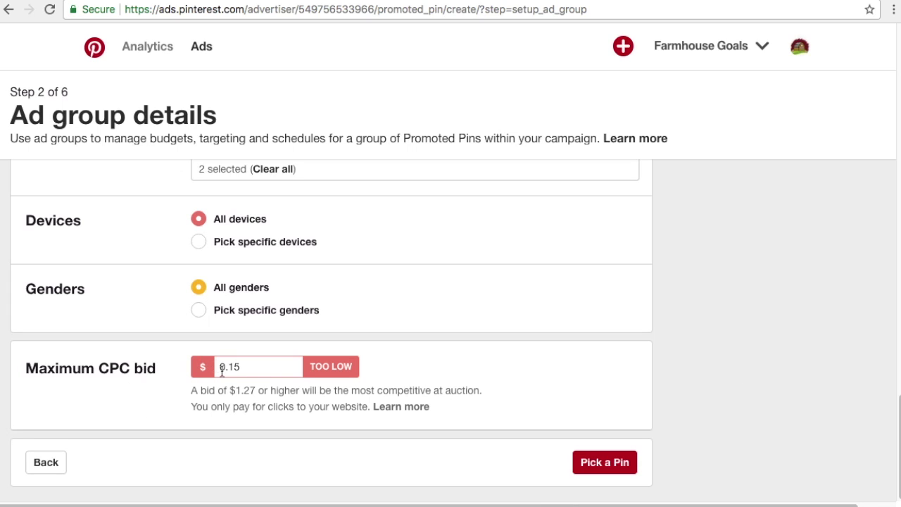
pyautogui.scroll(5, 564, 319)
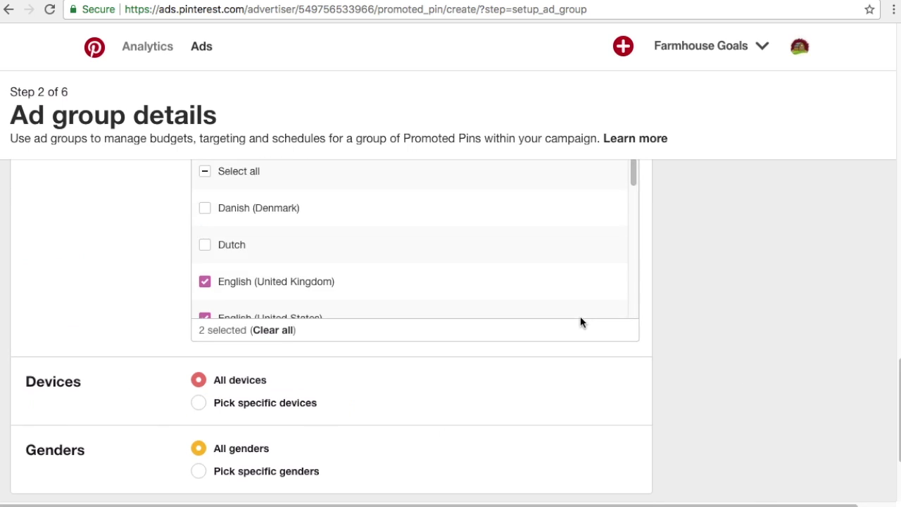
pyautogui.scroll(7, 774, 253)
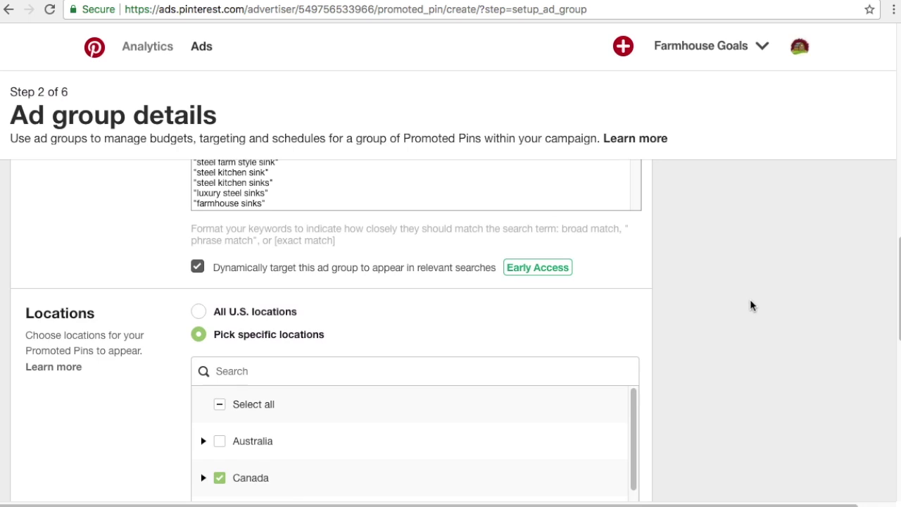
pyautogui.scroll(-9, 749, 295)
pyautogui.scroll(-3, 747, 293)
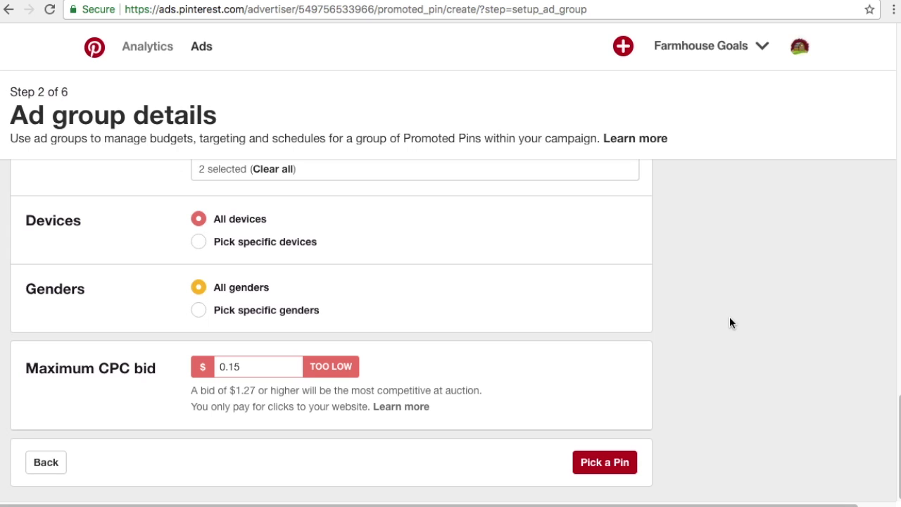
# Proceed to pin selection and choose the second Stainless Steel Farmhouse Sinks pin to promote
pyautogui.click(603, 462)
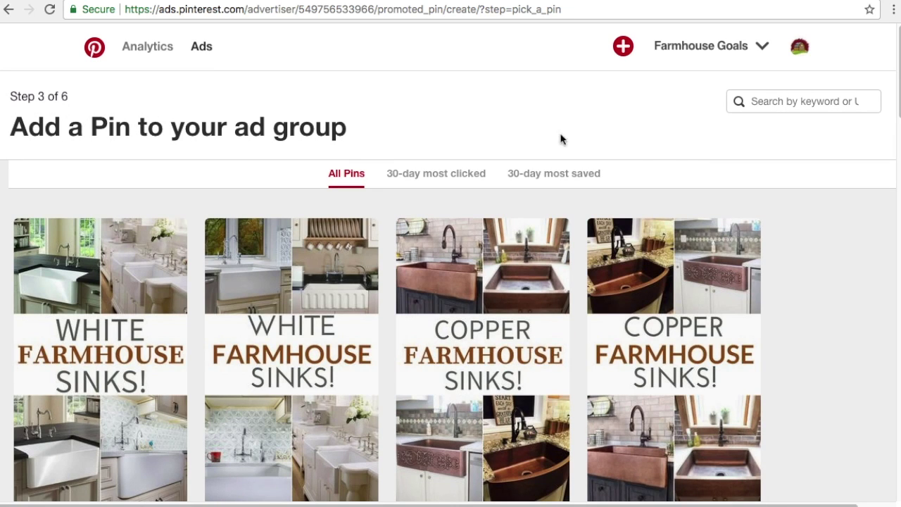
pyautogui.scroll(-5, 835, 267)
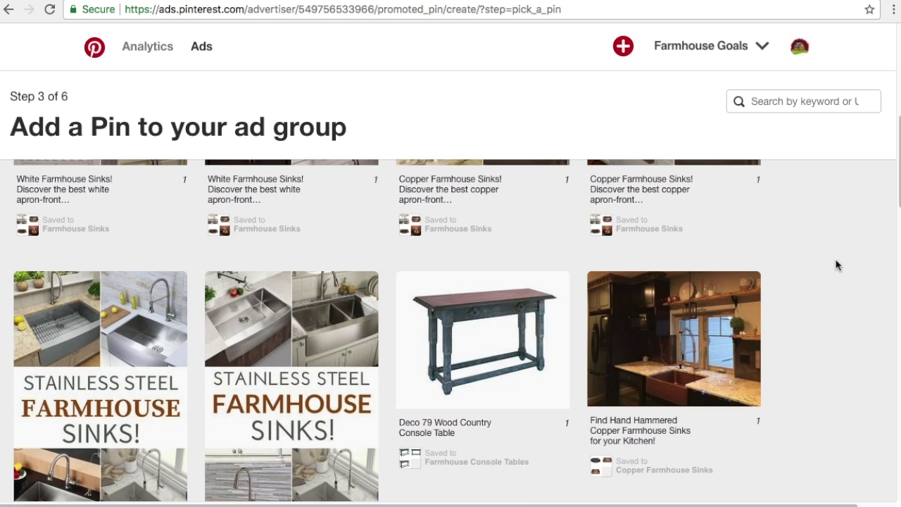
pyautogui.click(326, 393)
pyautogui.scroll(-3, 326, 392)
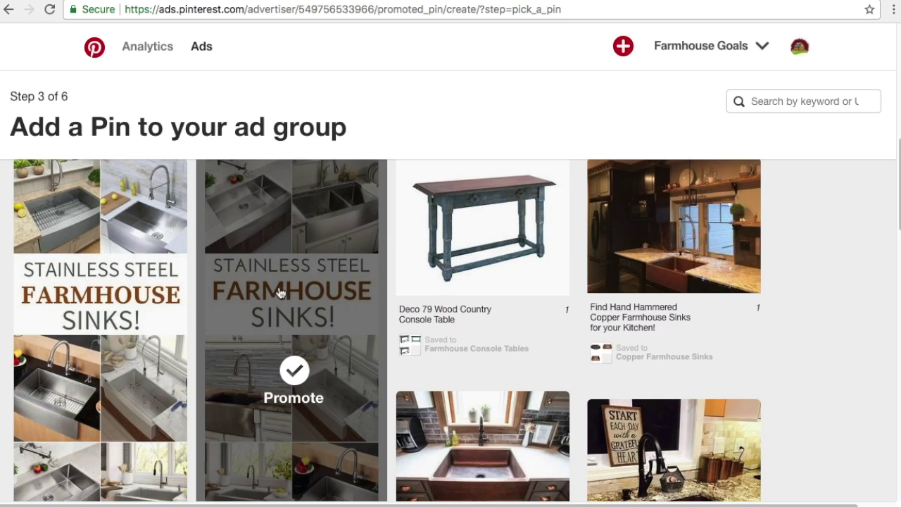
pyautogui.click(281, 292)
# Enter "Stainless Steel Pin 1" as the promoted pin's name
pyautogui.click(220, 223)
pyautogui.write('Stainless Steel Pin 1')
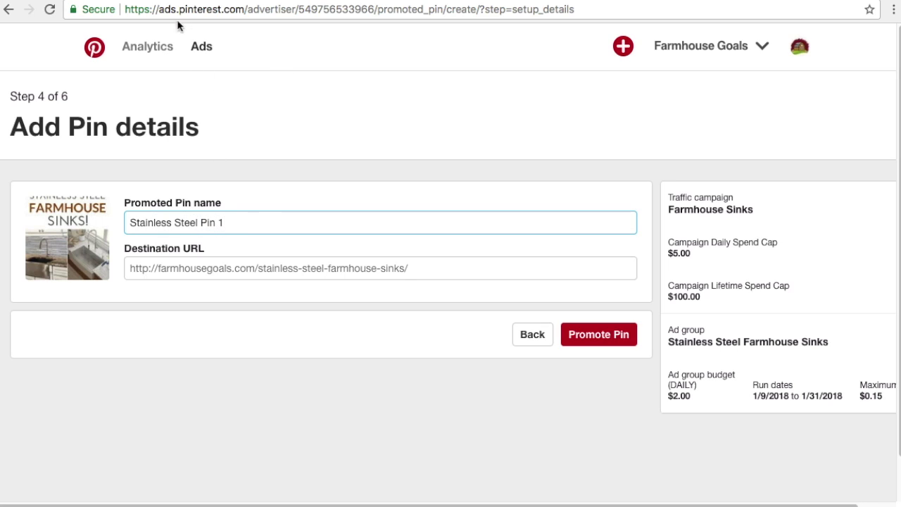
pyautogui.click(169, 41)
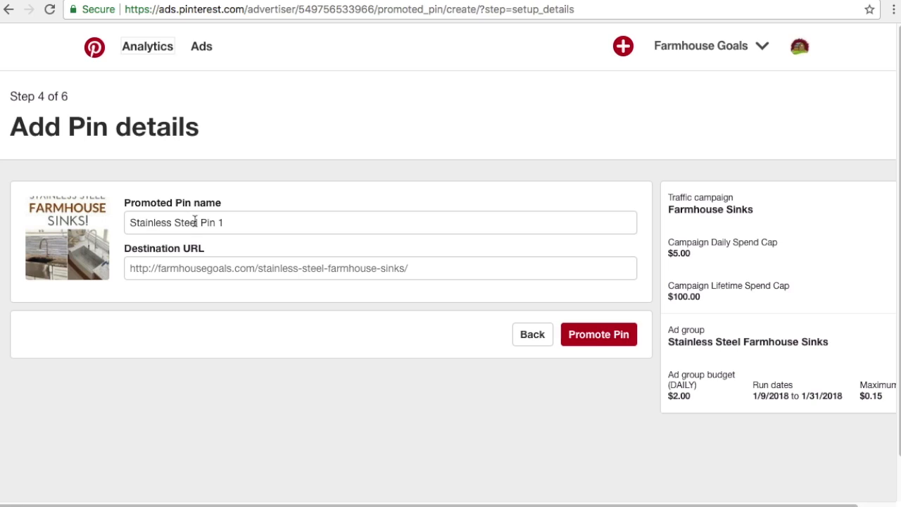
pyautogui.click(184, 268)
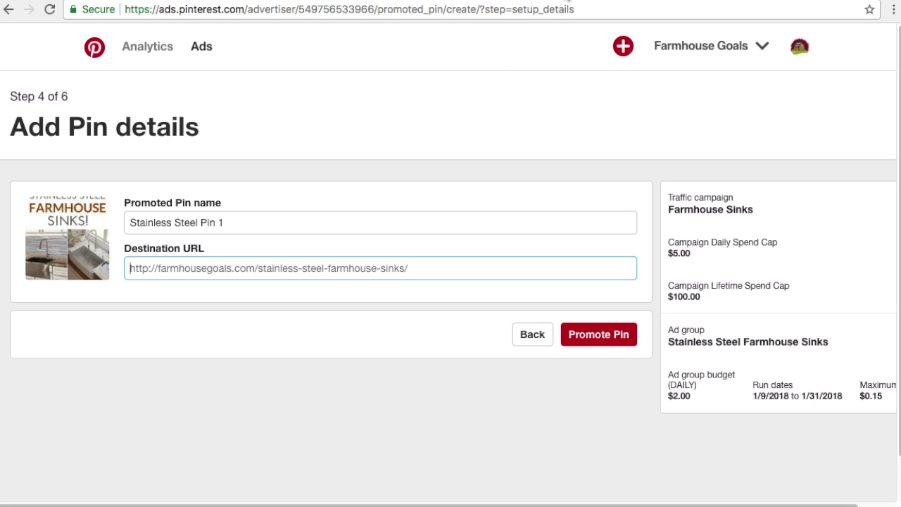
# Copy the campaign content "Stainless Steel Sinks Ad 1" from the Campaign URL Builder and paste it over the promoted pin name in Pinterest Ads
pyautogui.click(566, 0)
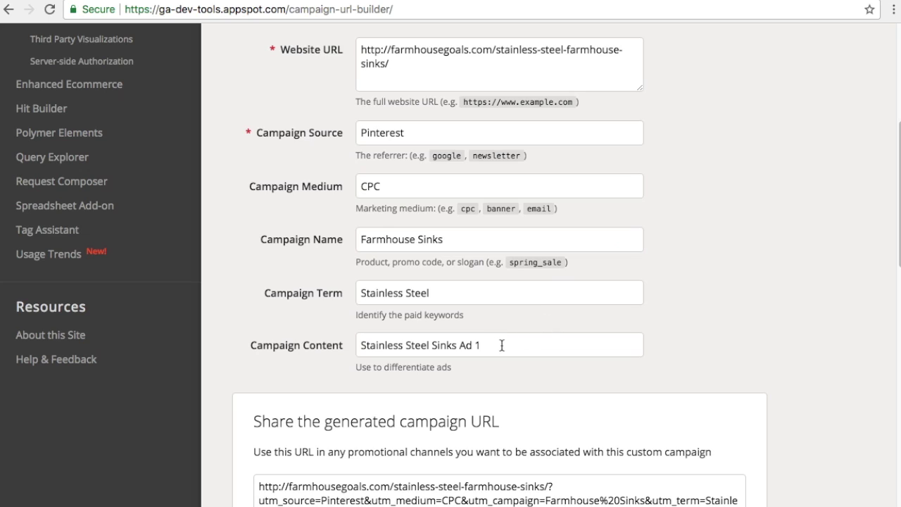
pyautogui.moveTo(502, 345); pyautogui.dragTo(329, 343)
pyautogui.hotkey('ctrl', 'c')
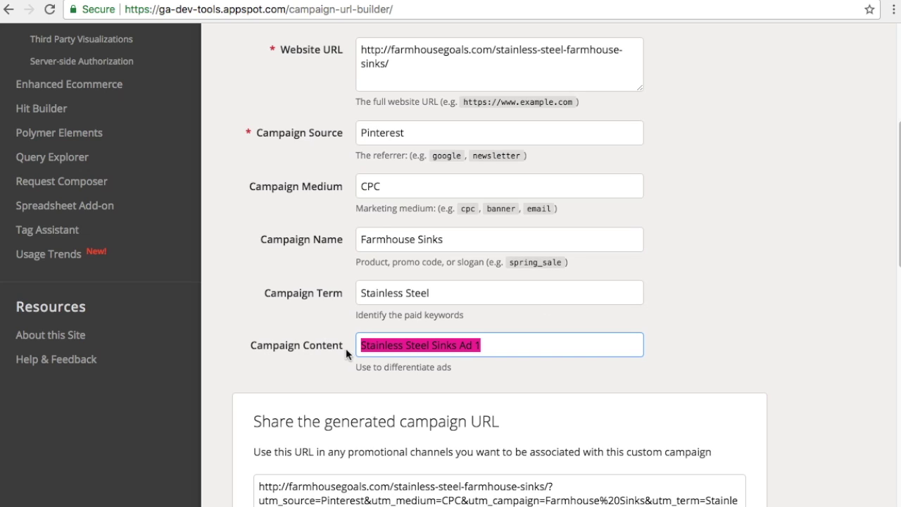
pyautogui.click(325, 350)
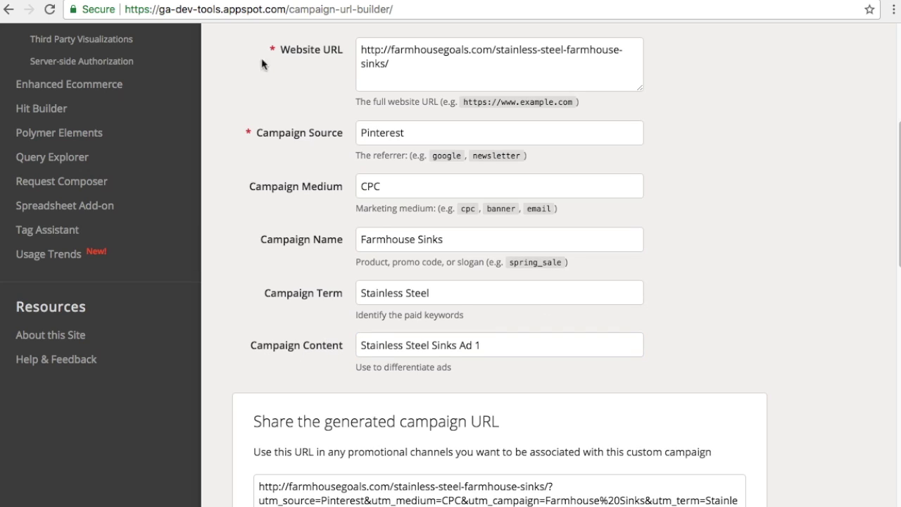
pyautogui.hotkey('ctrl', 'Tab')
pyautogui.moveTo(224, 223); pyautogui.dragTo(120, 219)
pyautogui.hotkey('ctrl', 'v')
pyautogui.click(272, 191)
pyautogui.click(264, 223)
# Switch to the Campaign URL Builder and examine its web address, website URL, campaign source, name, term and content fields
pyautogui.hotkey('ctrl', 'Tab')
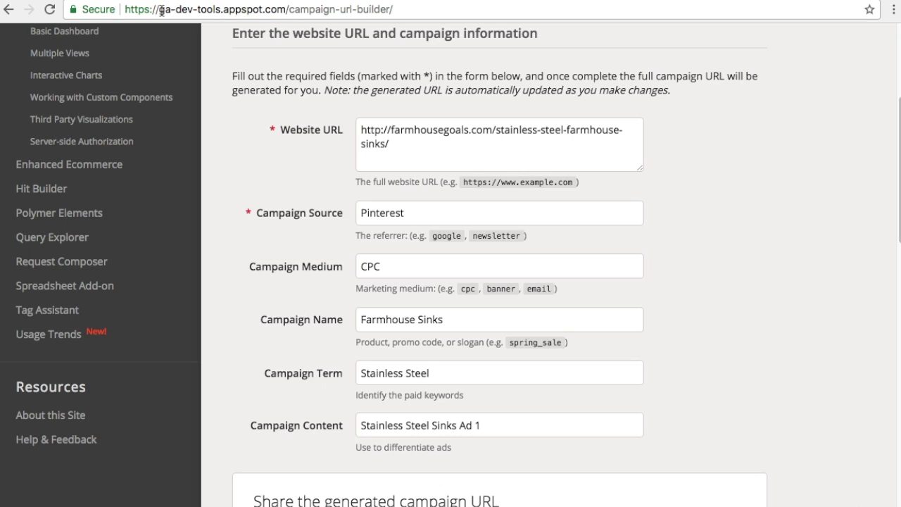
pyautogui.moveTo(160, 9); pyautogui.dragTo(397, 8)
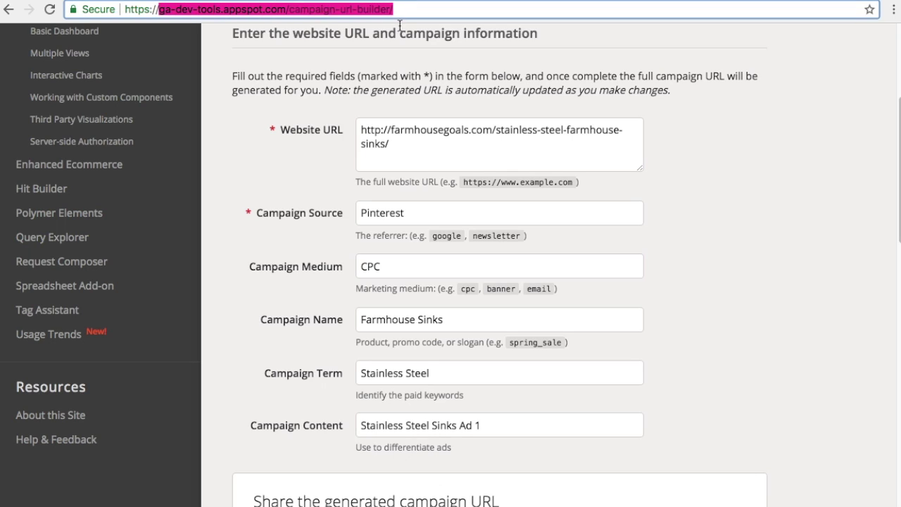
pyautogui.click(399, 26)
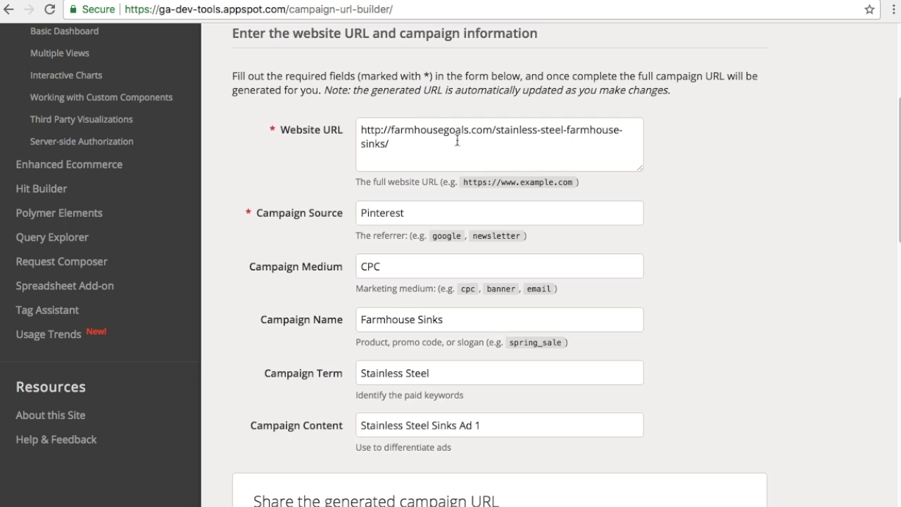
pyautogui.click(250, 1)
pyautogui.click(470, 142)
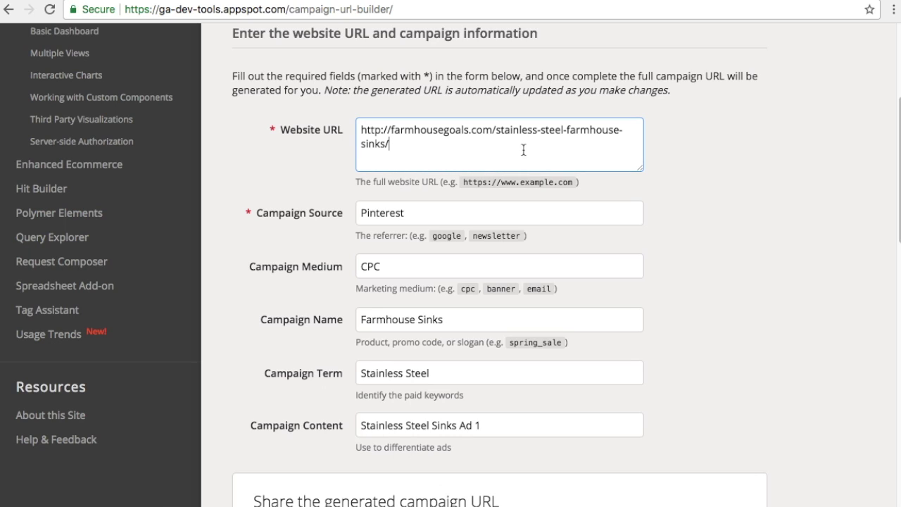
pyautogui.click(447, 211)
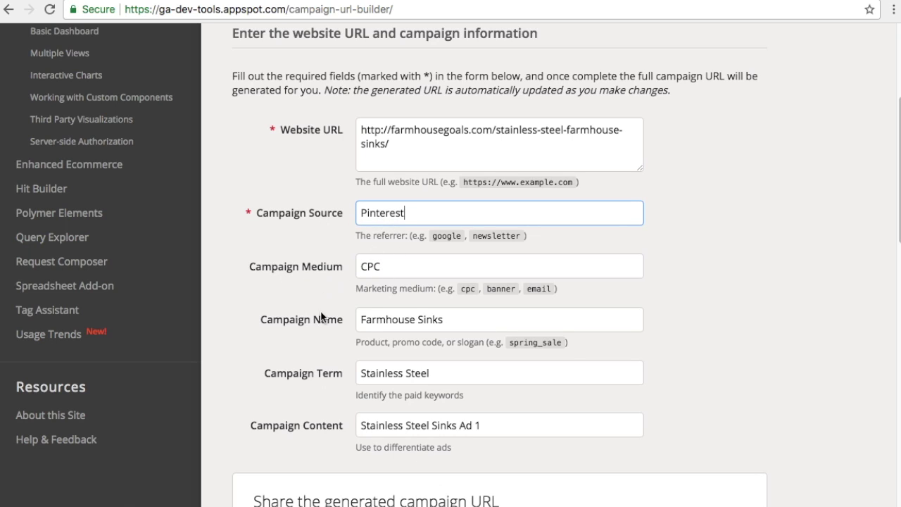
pyautogui.moveTo(452, 322); pyautogui.dragTo(367, 317)
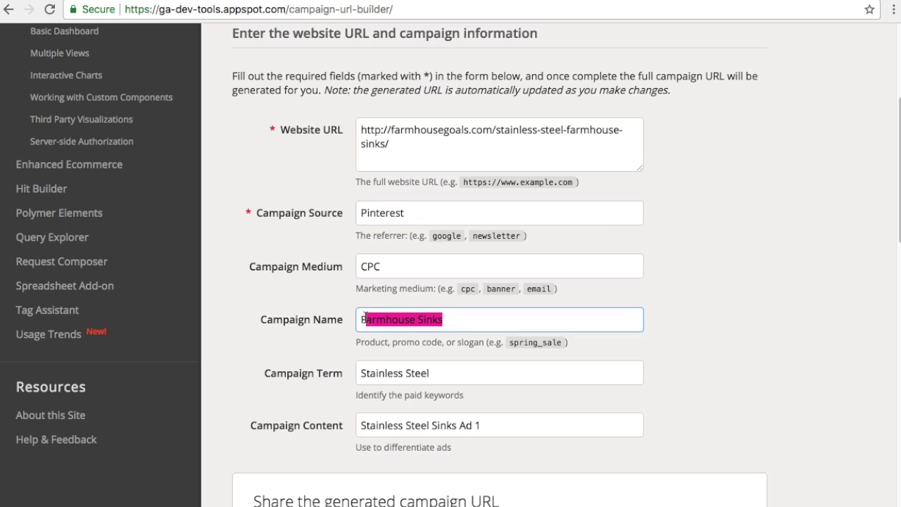
pyautogui.click(369, 319)
pyautogui.click(330, 381)
pyautogui.click(464, 370)
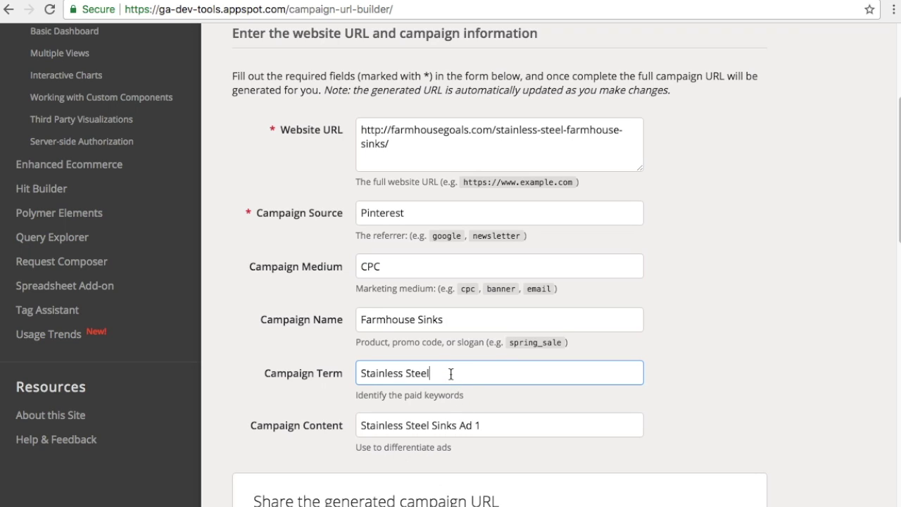
pyautogui.moveTo(450, 374); pyautogui.dragTo(366, 396)
pyautogui.click(375, 381)
pyautogui.click(407, 425)
# Copy the generated campaign URL and paste it into the pin's destination URL in Pinterest Ads
pyautogui.scroll(-5, 783, 321)
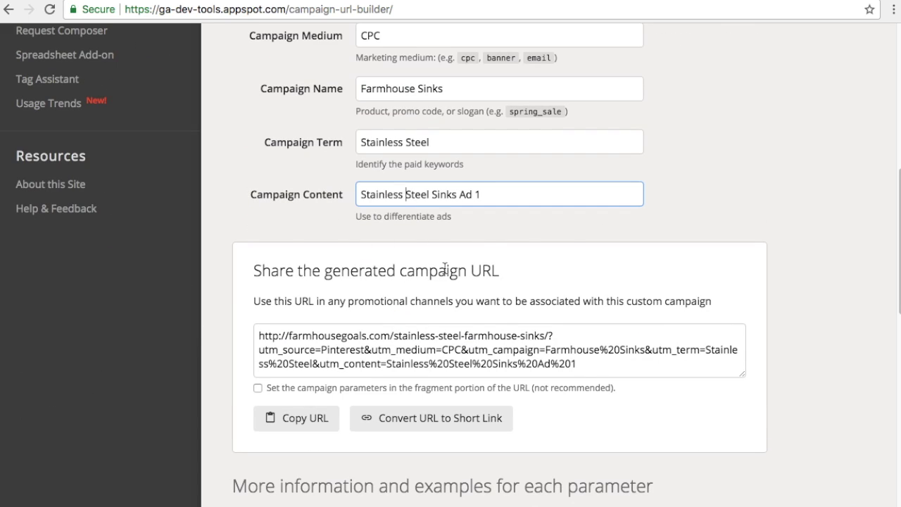
pyautogui.click(302, 420)
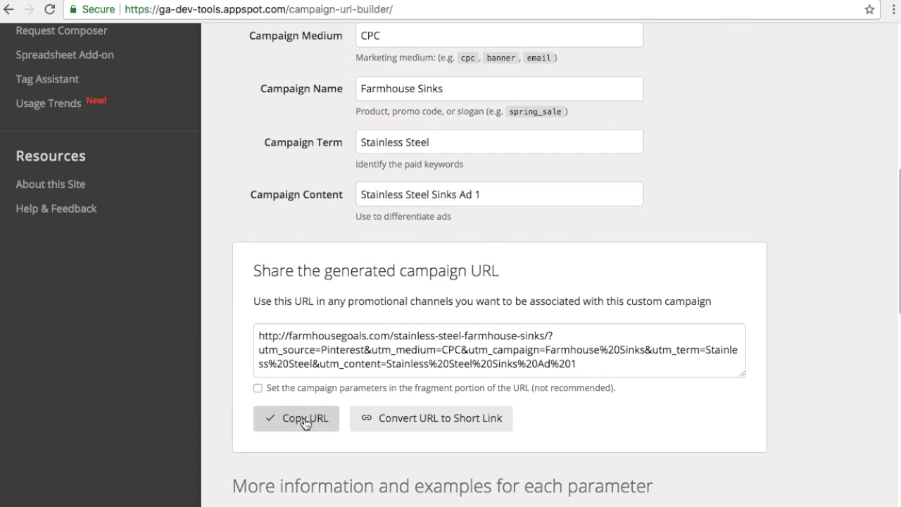
pyautogui.click(131, 3)
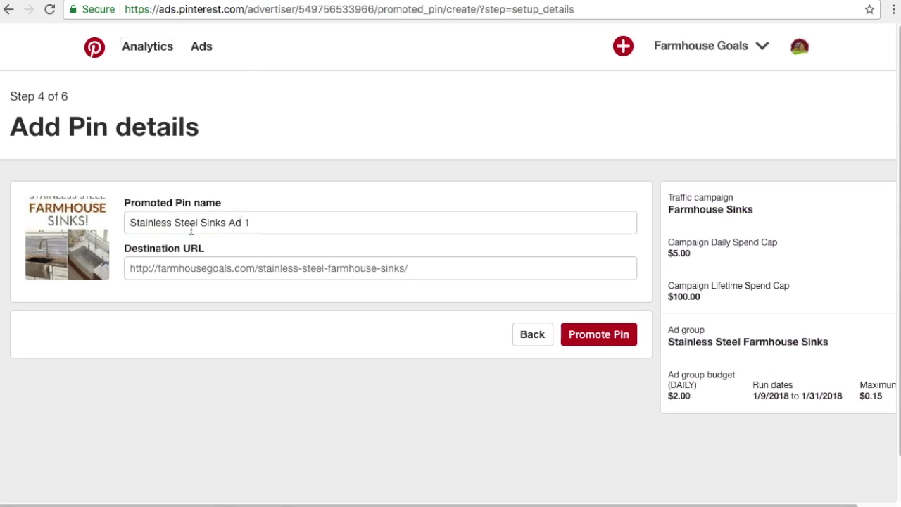
pyautogui.click(191, 266)
pyautogui.hotkey('ctrl', 'v')
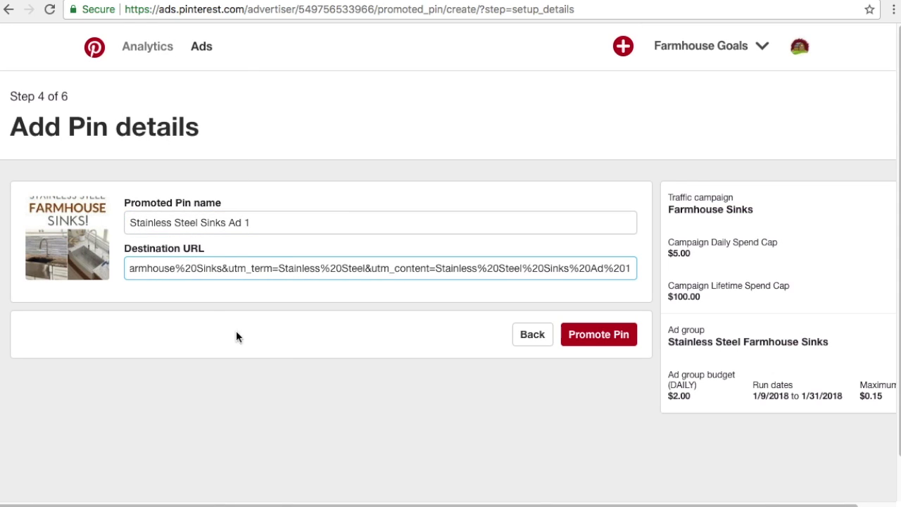
# Switch to the All Campaigns report in Google Analytics and compare it with the campaign name in the Campaign URL Builder
pyautogui.click(360, 367)
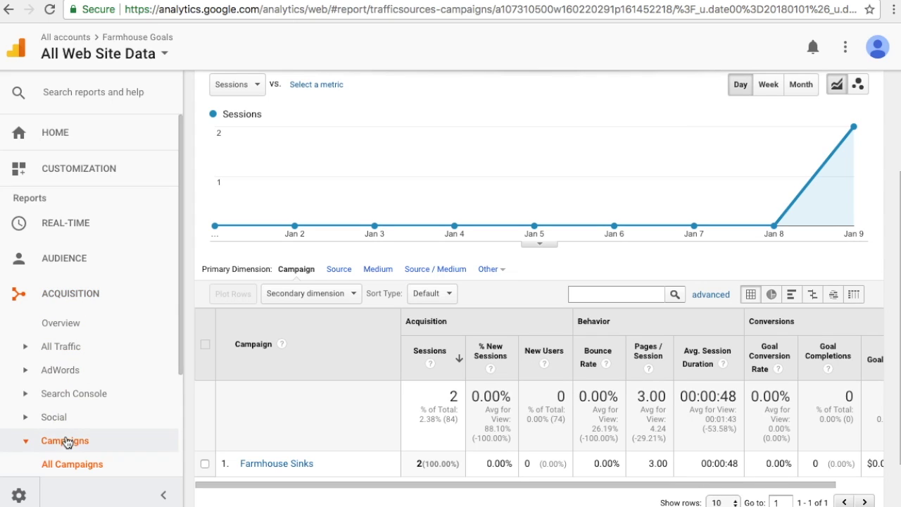
pyautogui.scroll(-2, 549, 334)
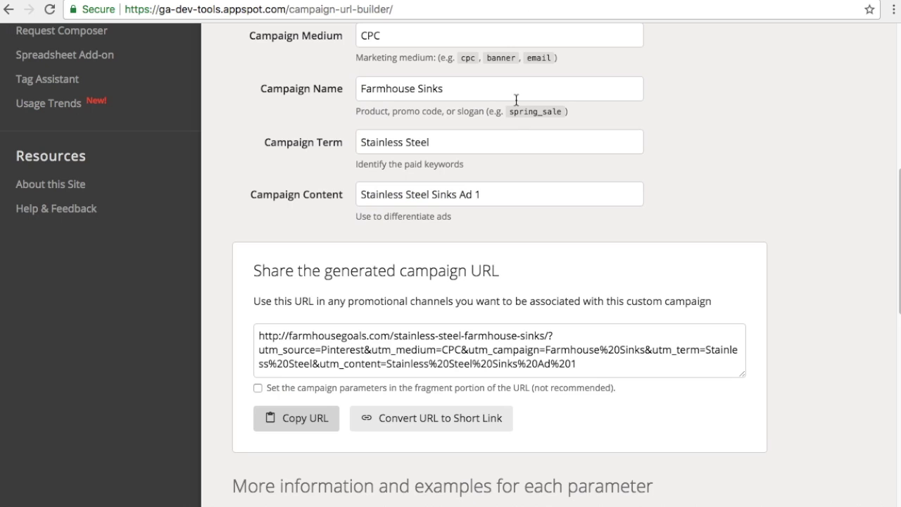
pyautogui.scroll(1, 499, 147)
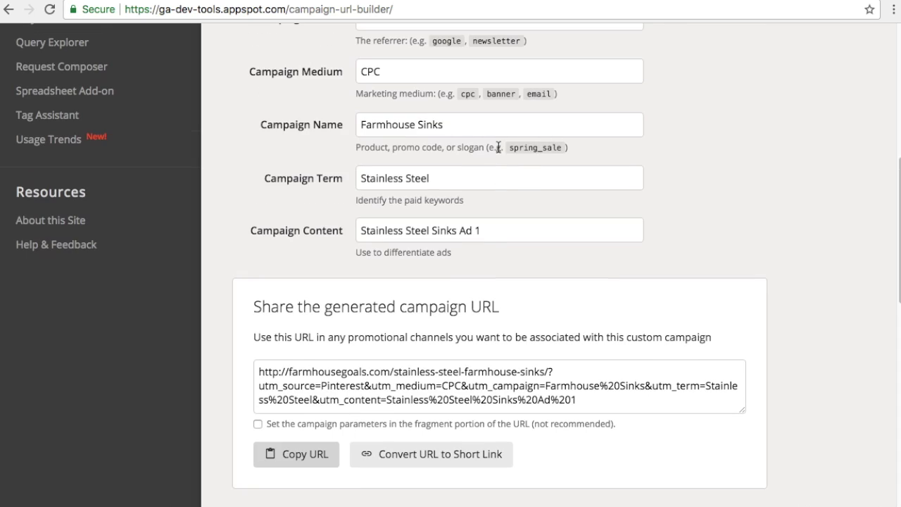
pyautogui.hotkey('shift', 'Left')
pyautogui.hotkey('shift', 'Left')
pyautogui.hotkey('shift', 'Left')
pyautogui.hotkey('shift', 'Left')
pyautogui.hotkey('shift', 'Left')
pyautogui.hotkey('shift', 'Left')
pyautogui.hotkey('shift', 'Left')
pyautogui.hotkey('shift', 'Left')
pyautogui.hotkey('shift', 'Left')
pyautogui.hotkey('shift', 'Left')
pyautogui.hotkey('shift', 'Left')
pyautogui.hotkey('shift', 'Left')
pyautogui.hotkey('shift', 'Left')
pyautogui.hotkey('shift', 'Left')
pyautogui.hotkey('shift', 'Left')
pyautogui.click(469, 125)
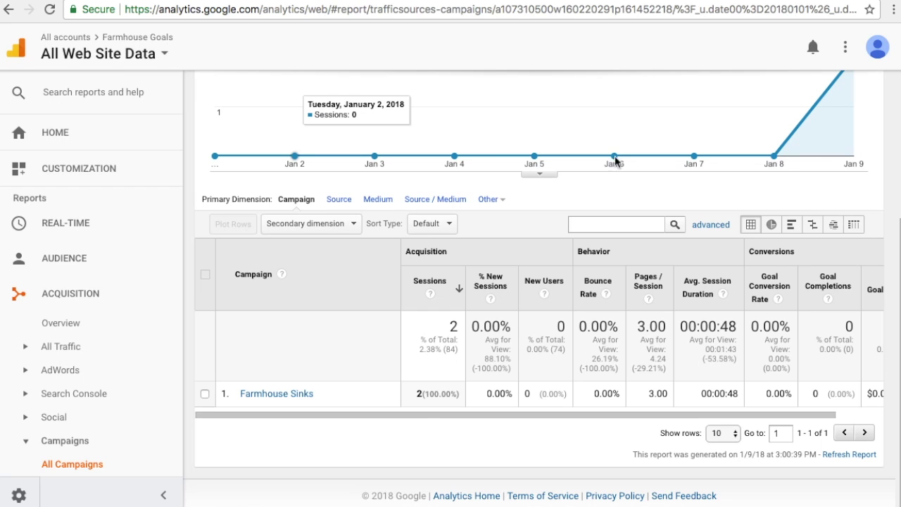
# Open the Farmhouse Sinks campaign's source/medium breakdown from the All Campaigns report in Google Analytics
pyautogui.click(271, 395)
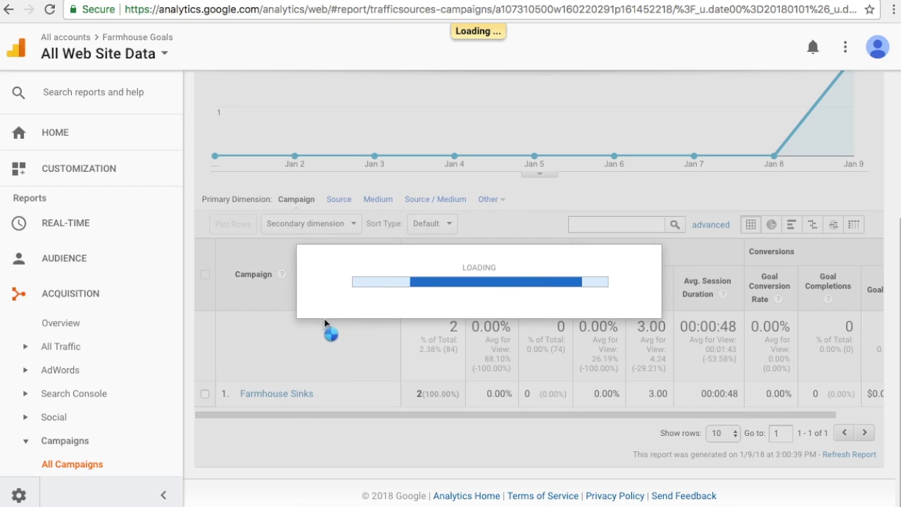
pyautogui.scroll(-3, 464, 336)
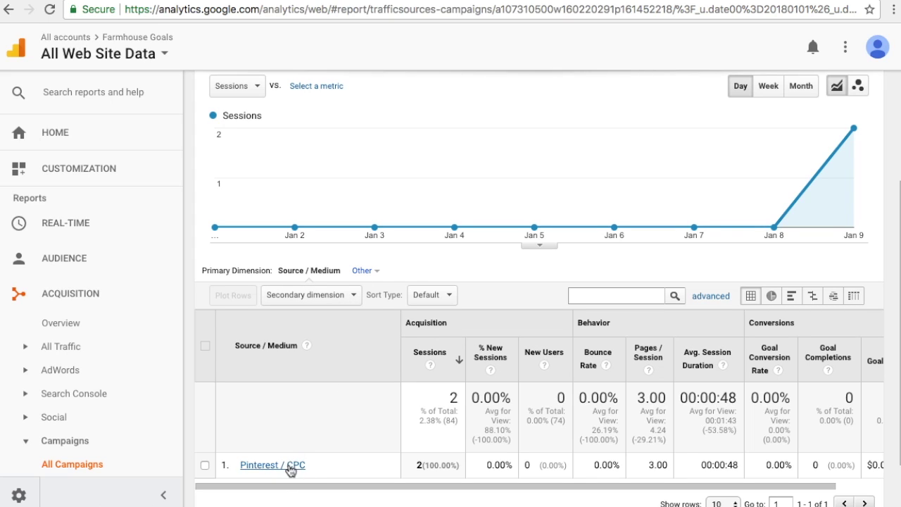
pyautogui.click(103, 465)
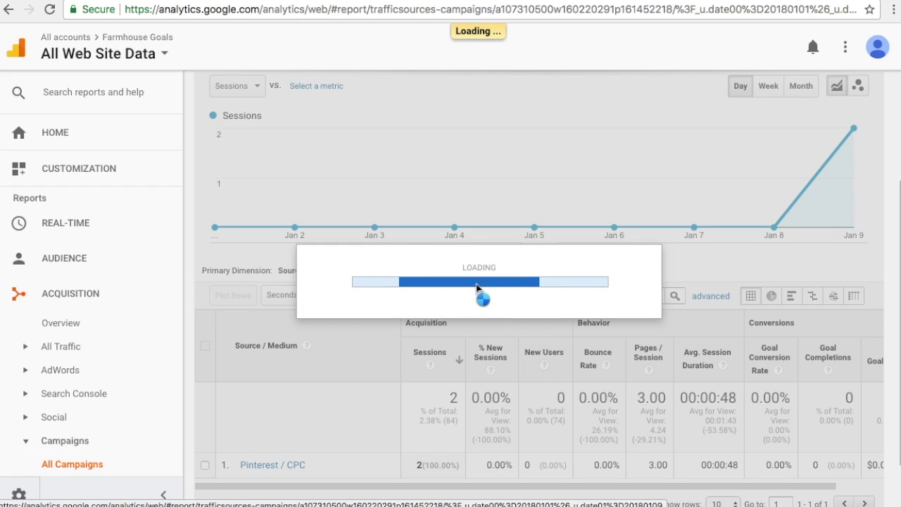
pyautogui.scroll(-3, 573, 361)
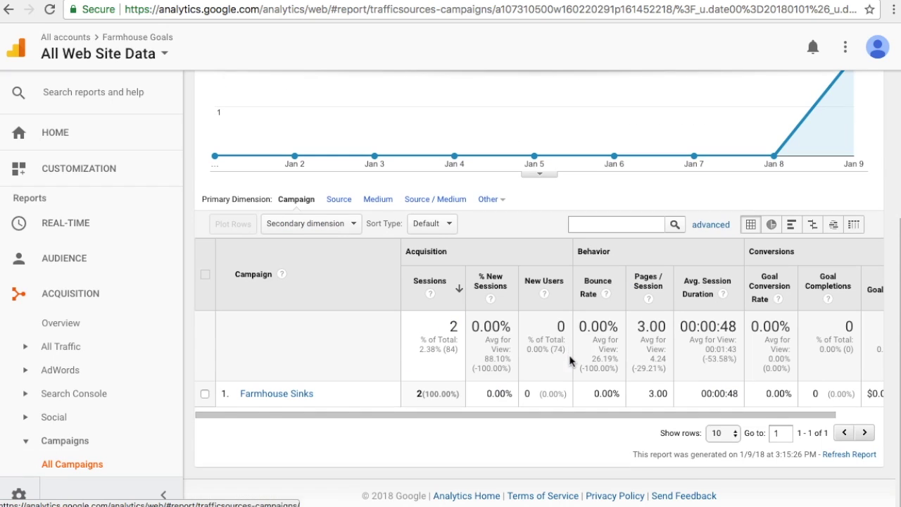
pyautogui.click(287, 398)
pyautogui.scroll(-3, 331, 433)
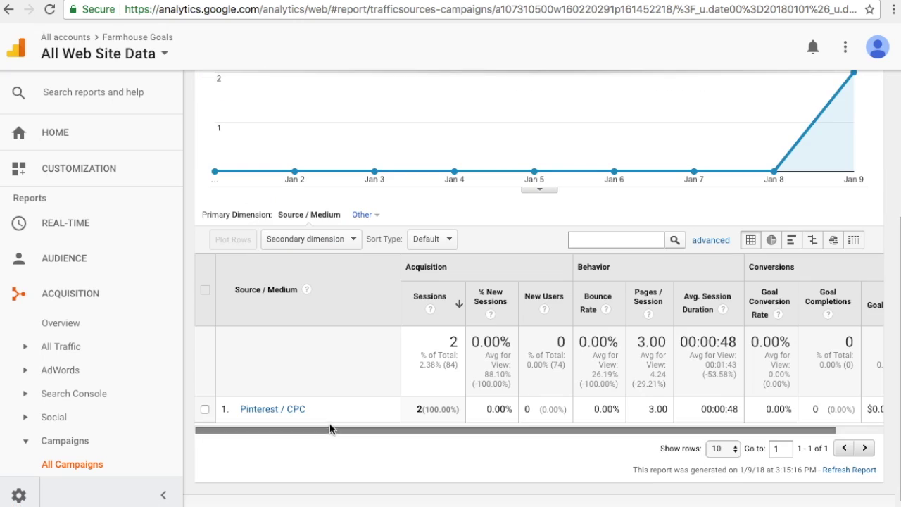
# Add Keyword as the secondary dimension of the campaign report and examine the keyword of the Pinterest / CPC row
pyautogui.click(318, 243)
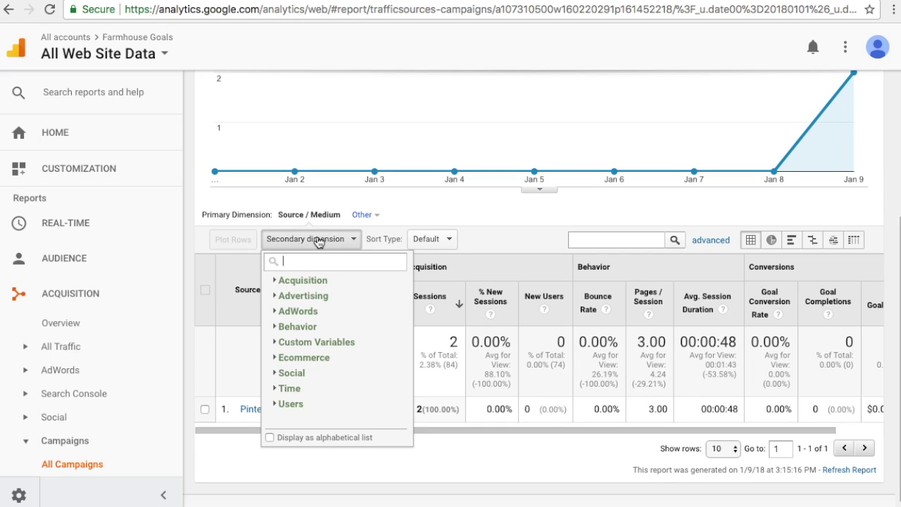
pyautogui.write('key')
pyautogui.click(316, 296)
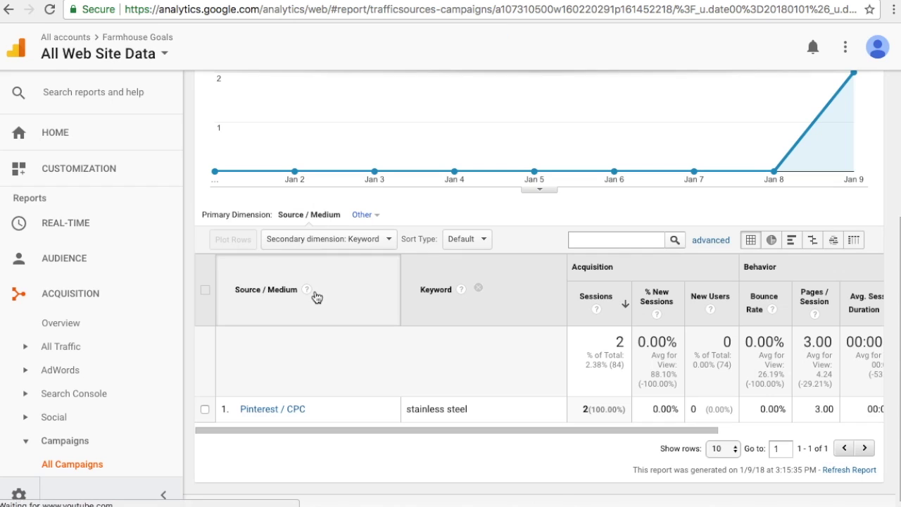
pyautogui.moveTo(418, 409); pyautogui.dragTo(476, 413)
pyautogui.click(476, 412)
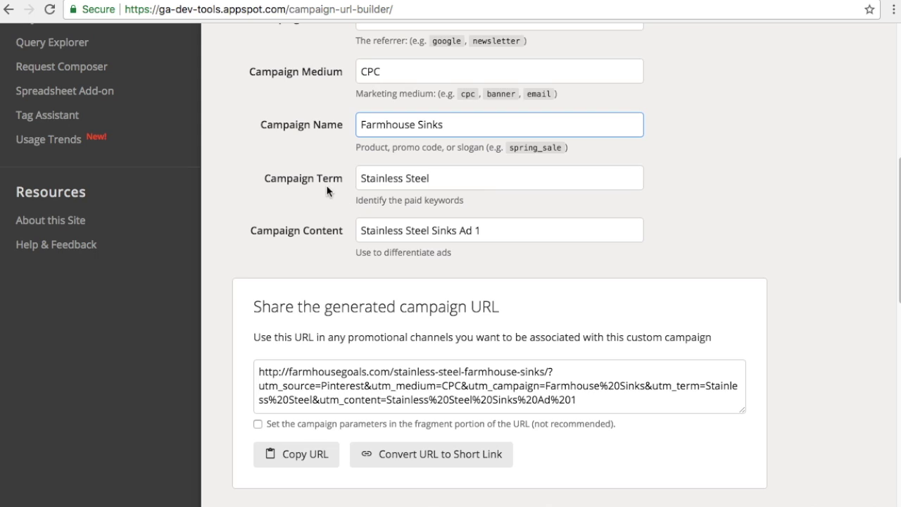
# Switch to the Campaign URL Builder and examine its campaign term and campaign content fields
pyautogui.moveTo(366, 180); pyautogui.dragTo(441, 180)
pyautogui.click(468, 177)
pyautogui.scroll(1, 510, 213)
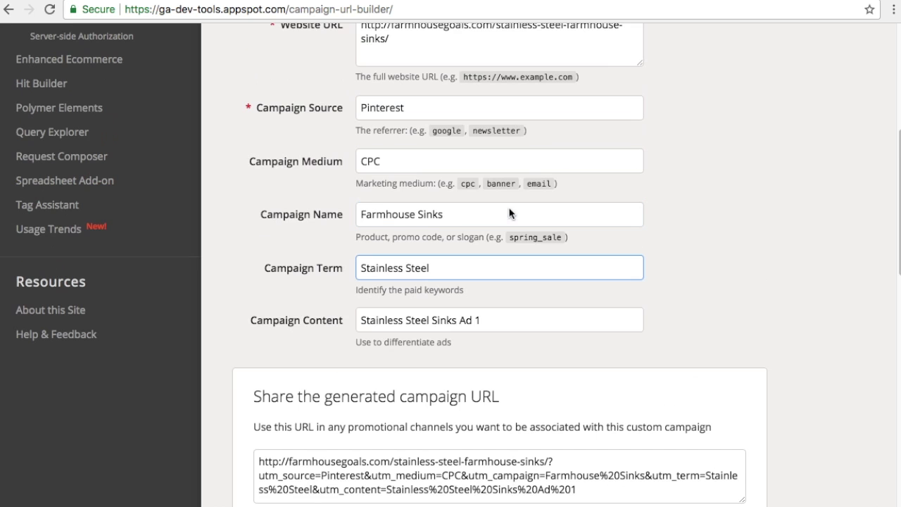
pyautogui.scroll(1, 507, 185)
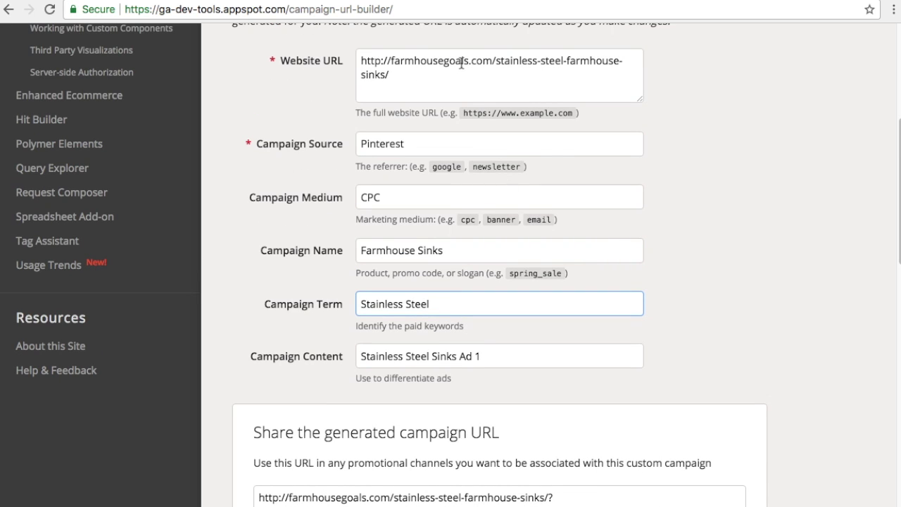
pyautogui.moveTo(406, 357); pyautogui.dragTo(457, 356)
pyautogui.click(457, 357)
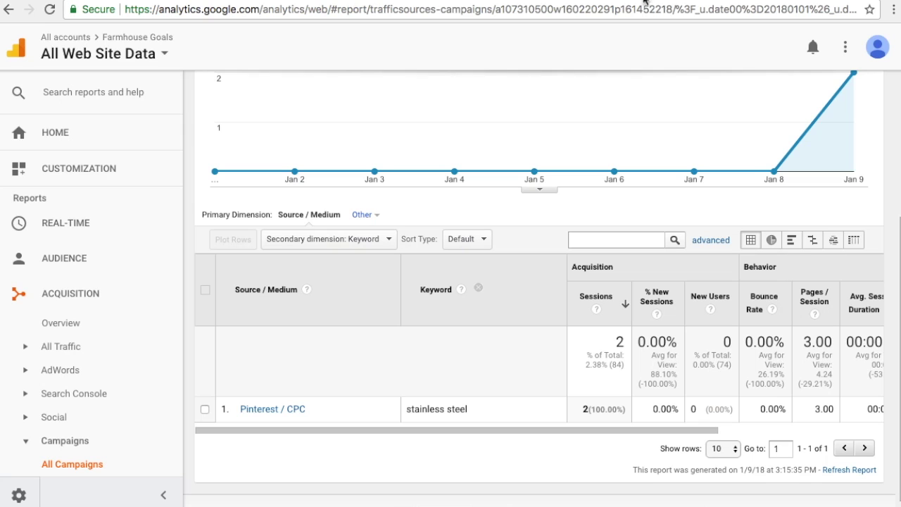
# Set the secondary dimension of the Google Analytics campaign report to Ad Content and examine the listed ad names
pyautogui.click(318, 239)
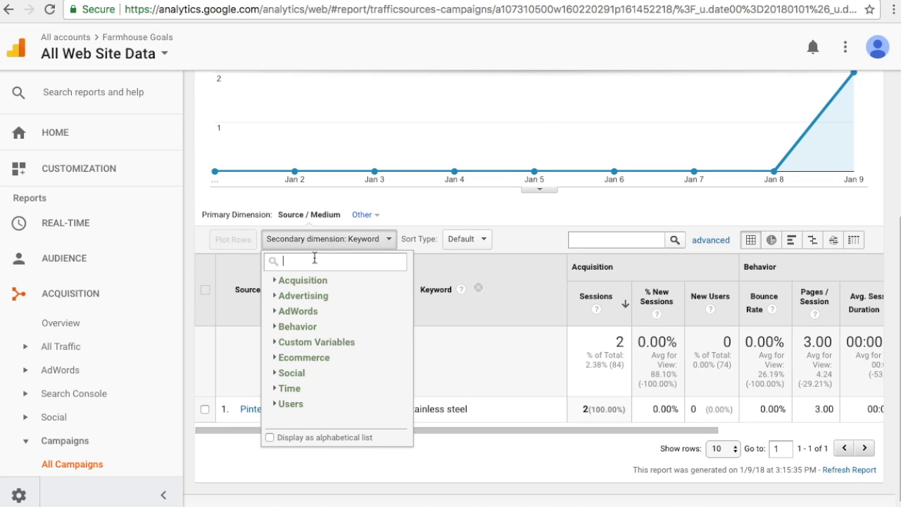
pyautogui.write('cont')
pyautogui.click(354, 301)
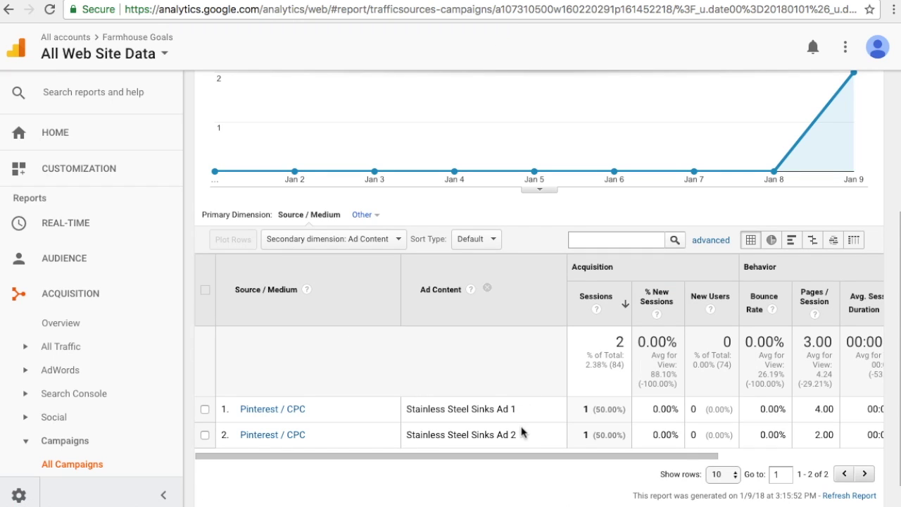
pyautogui.moveTo(512, 435); pyautogui.dragTo(411, 434)
pyautogui.click(412, 433)
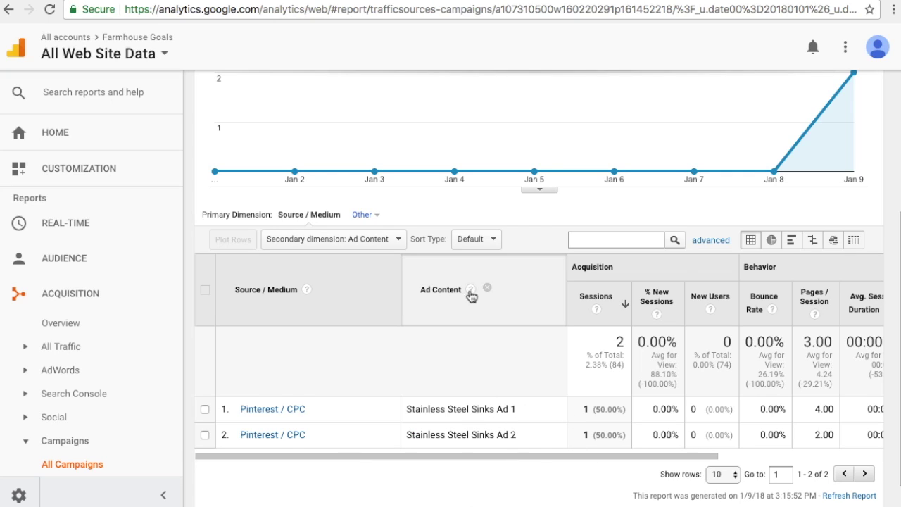
# Examine the acquisition, behavior and conversion metrics for the two stainless steel sink ads
pyautogui.moveTo(442, 407); pyautogui.dragTo(498, 408)
pyautogui.moveTo(569, 456); pyautogui.dragTo(680, 456)
pyautogui.moveTo(279, 408); pyautogui.dragTo(345, 409)
pyautogui.click(349, 409)
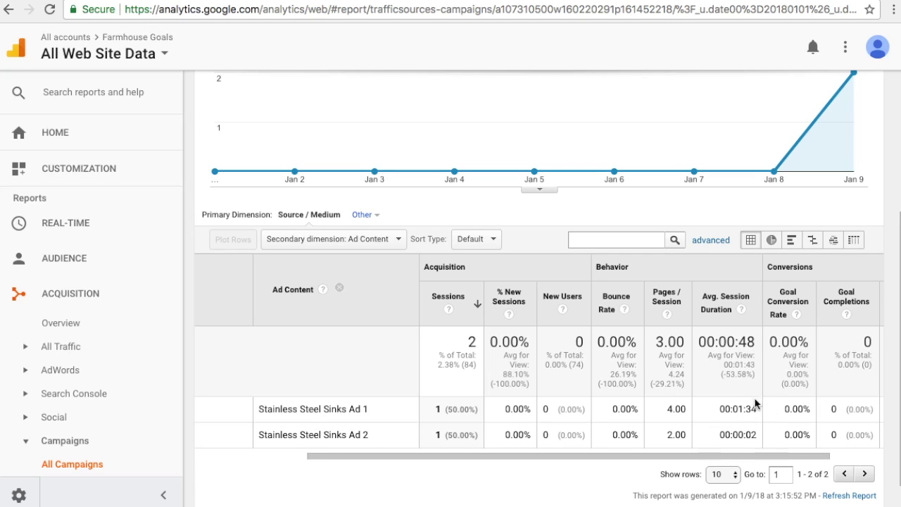
pyautogui.moveTo(707, 457); pyautogui.dragTo(780, 461)
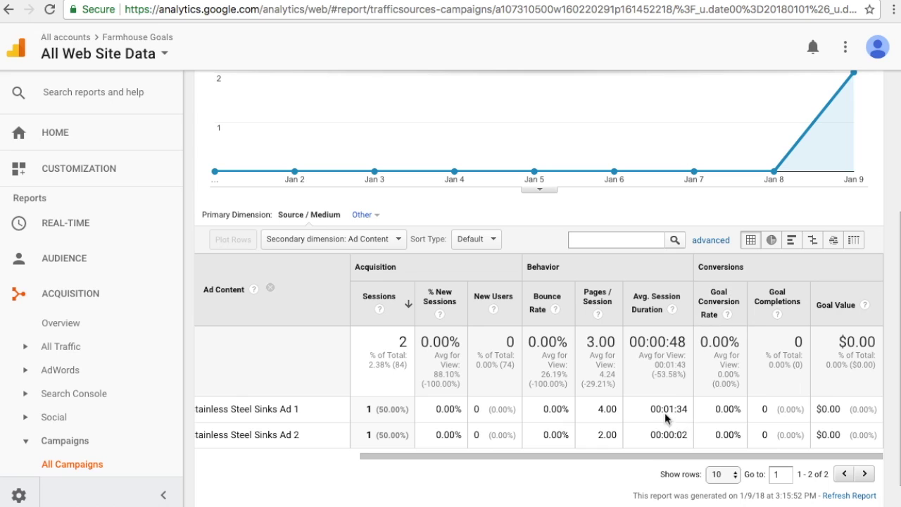
pyautogui.moveTo(585, 459); pyautogui.dragTo(369, 459)
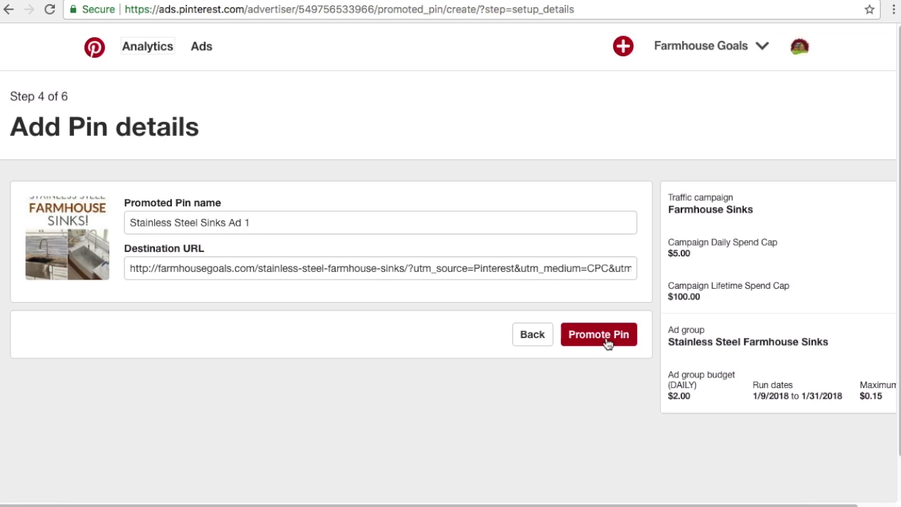
# Promote the pin in Pinterest Ads and show the pending pin promotions of the Stainless Steel Farmhouse Sinks ad group
pyautogui.click(604, 337)
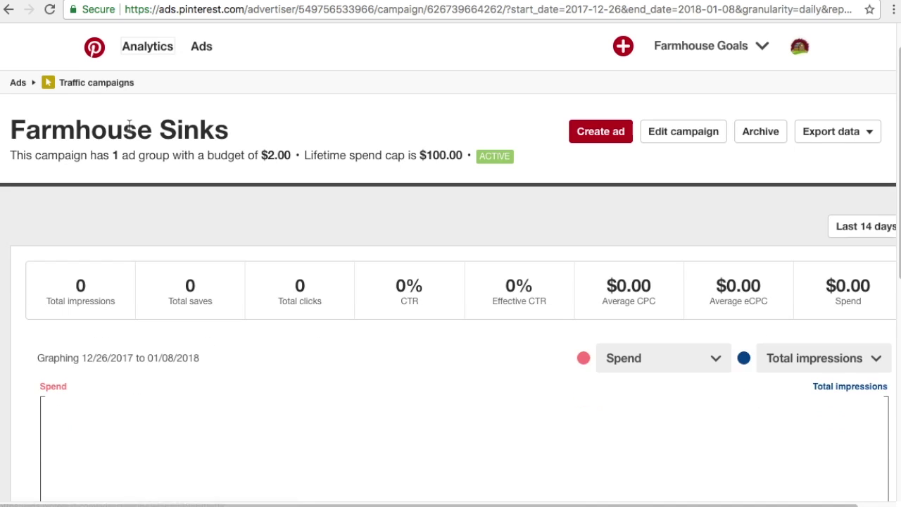
pyautogui.scroll(-10, 140, 169)
pyautogui.click(257, 298)
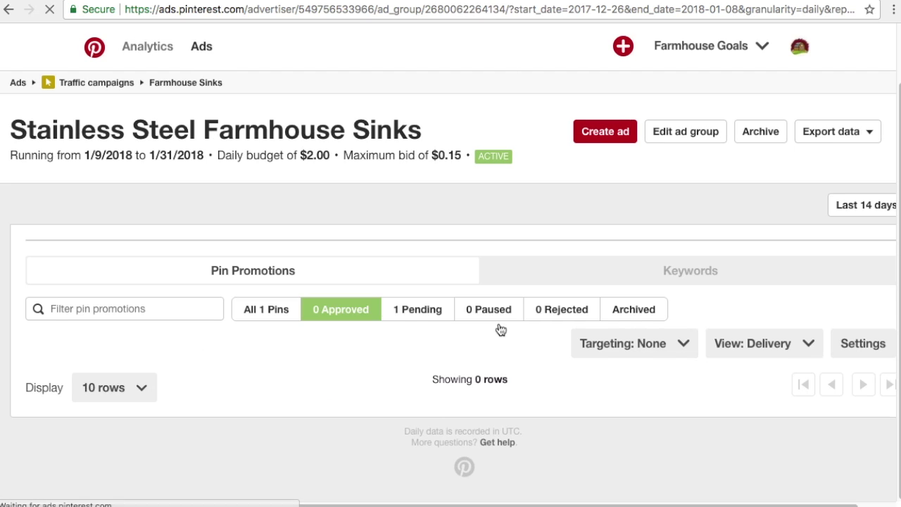
pyautogui.scroll(-5, 432, 373)
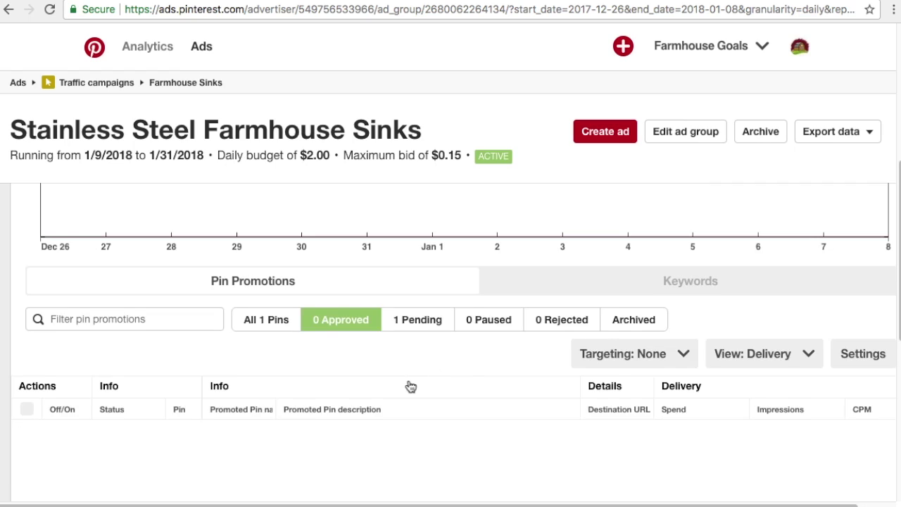
pyautogui.click(417, 320)
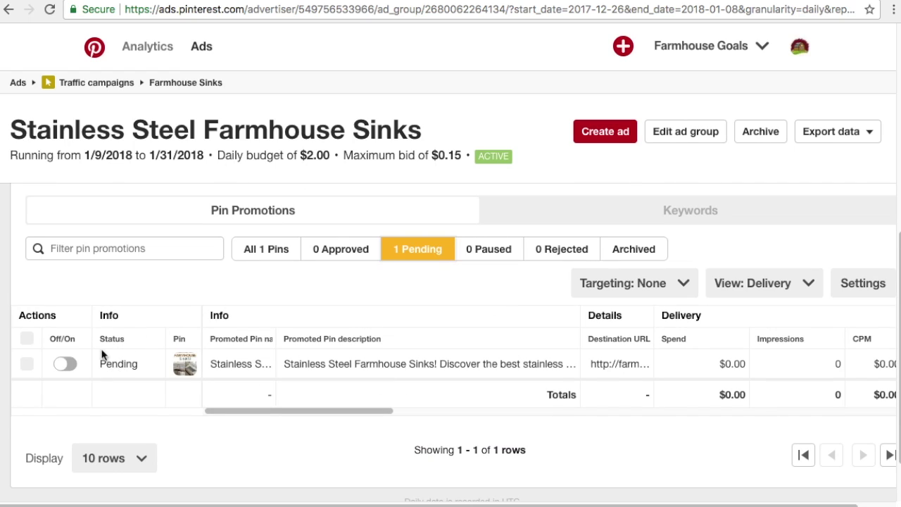
pyautogui.scroll(1, 140, 324)
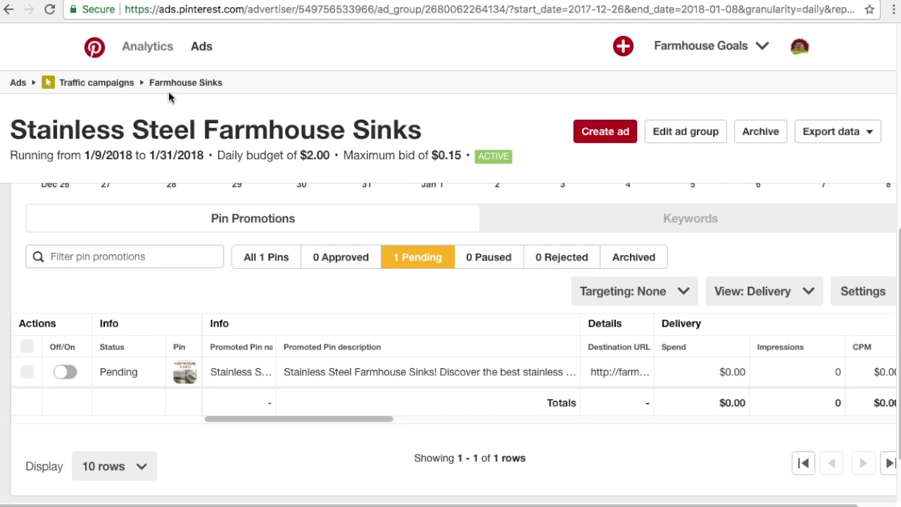
# Return to the Farmhouse Sinks campaign and list all of its ad groups
pyautogui.click(94, 83)
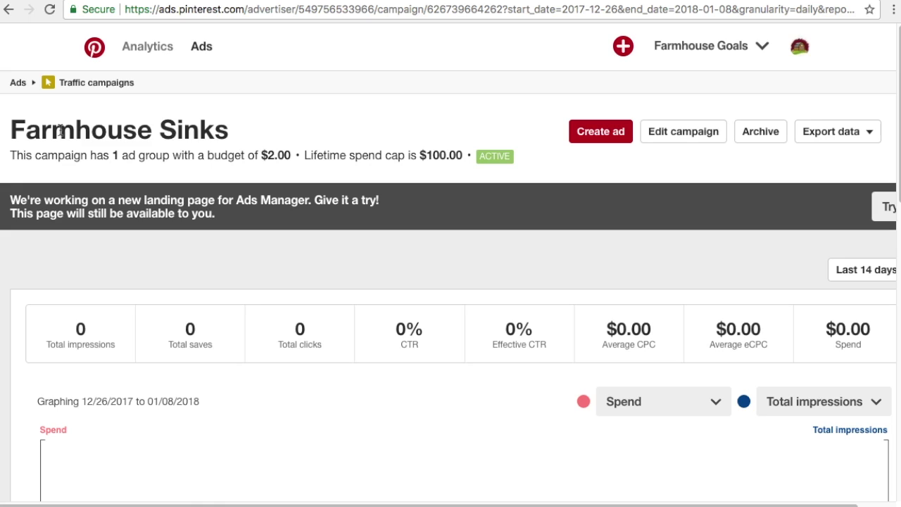
pyautogui.moveTo(60, 130); pyautogui.dragTo(176, 130)
pyautogui.click(317, 198)
pyautogui.scroll(-5, 318, 199)
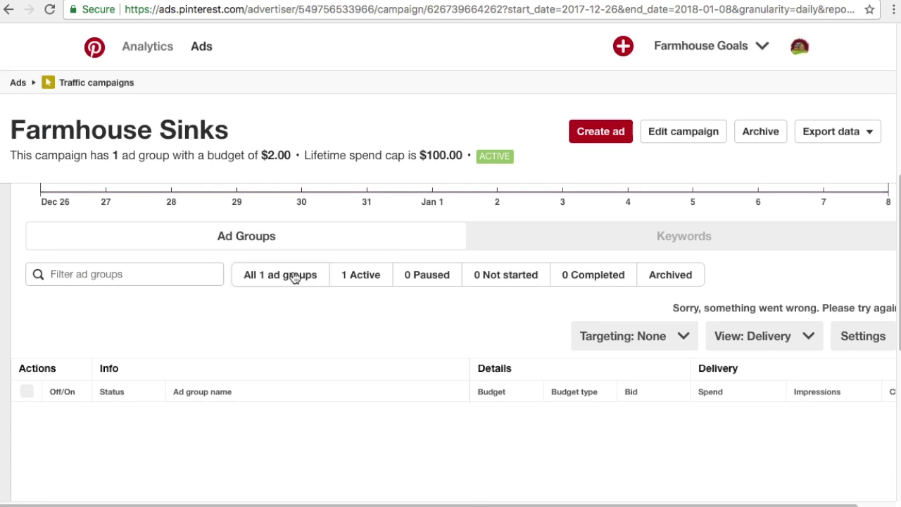
pyautogui.click(294, 275)
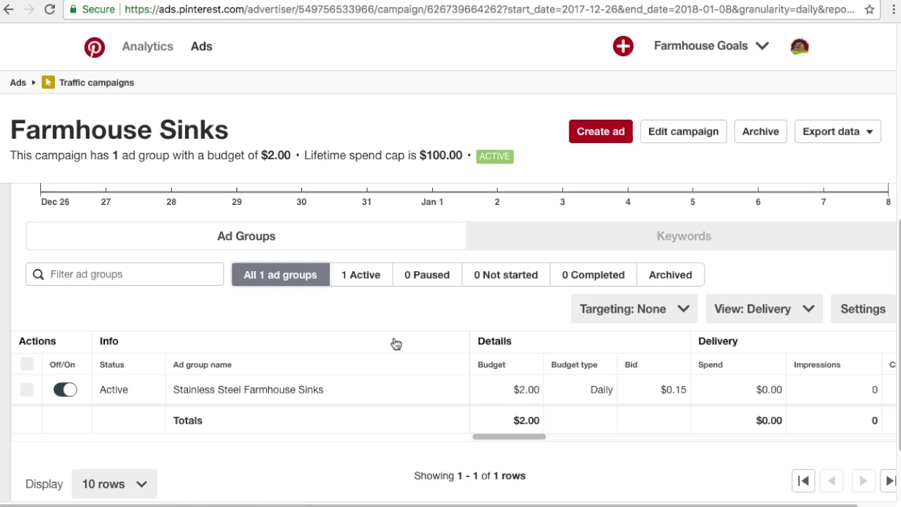
# Start a new ad in the Stainless Steel Farmhouse Sinks ad group and choose the first stainless steel farmhouse sinks pin to promote
pyautogui.click(228, 394)
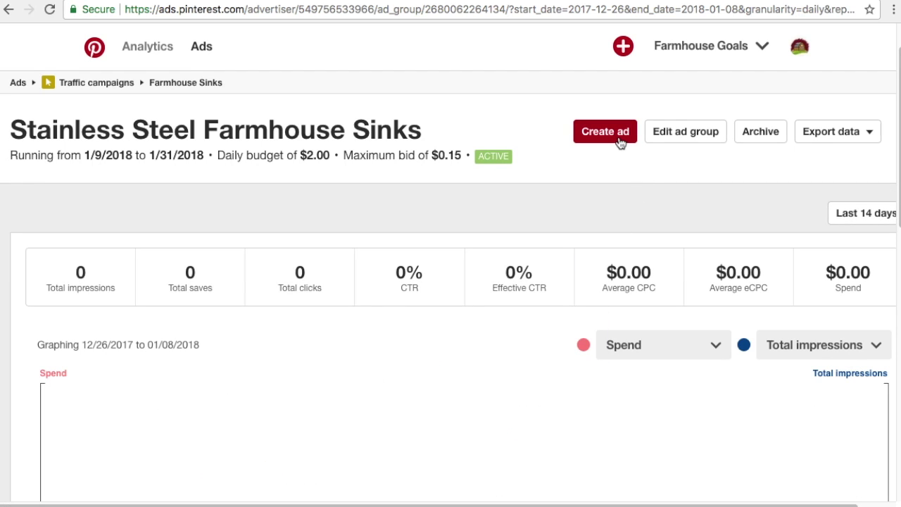
pyautogui.click(620, 139)
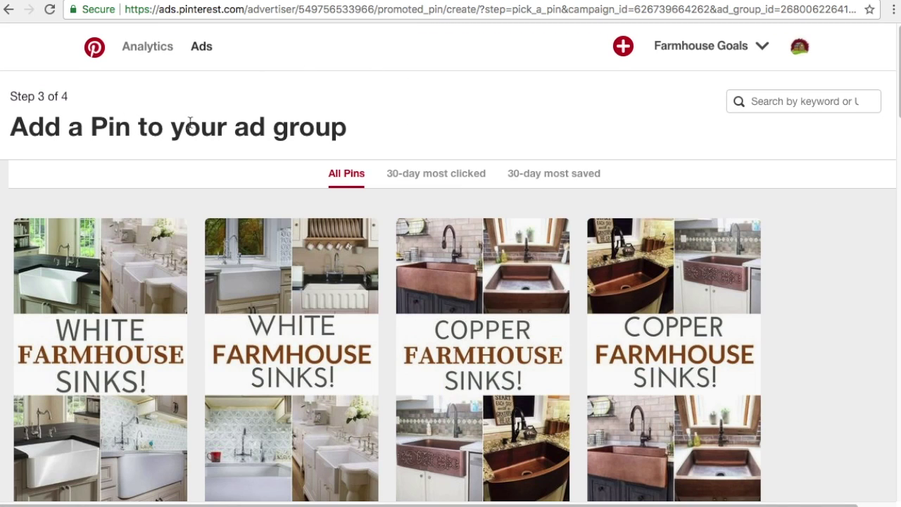
pyautogui.scroll(-5, 854, 280)
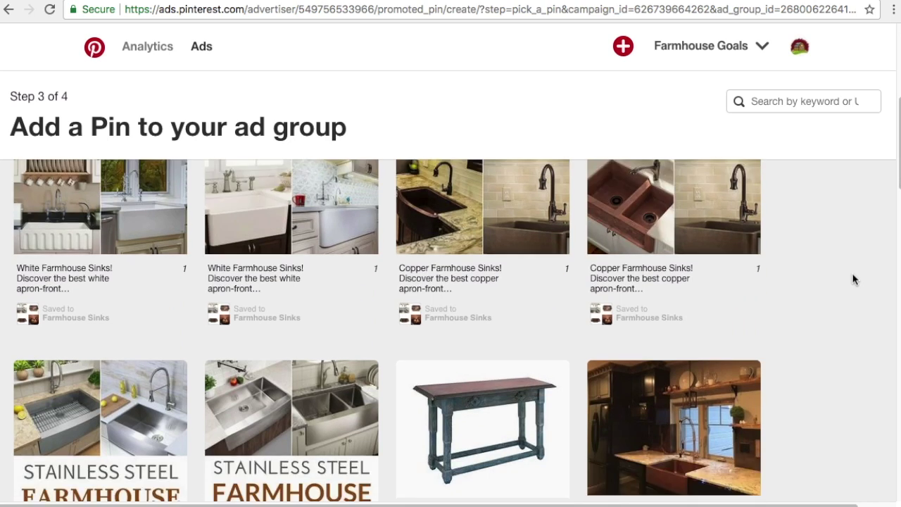
pyautogui.scroll(-2, 850, 272)
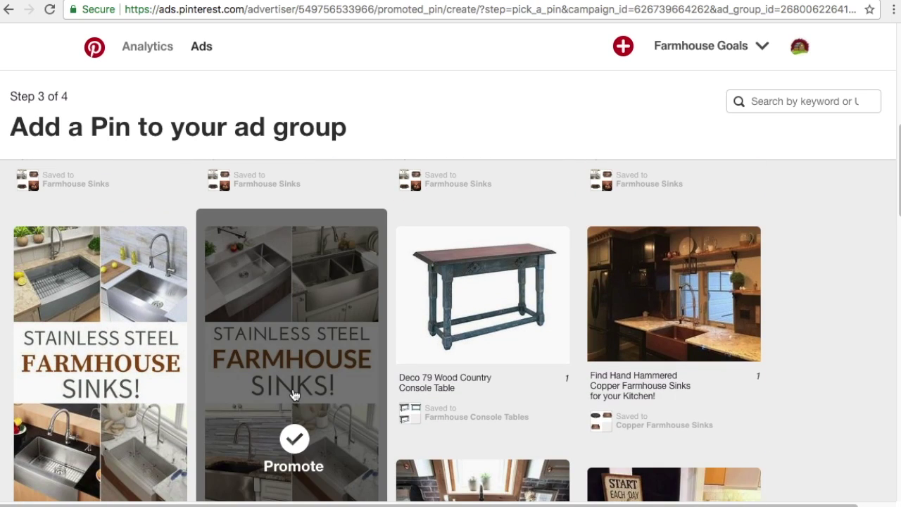
pyautogui.click(126, 321)
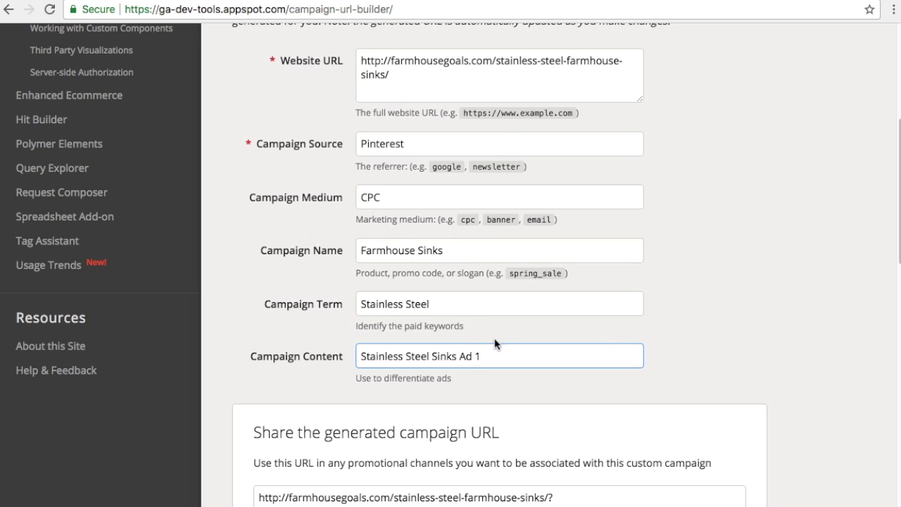
# Reuse the URL builder's campaign content text to name the promoted pin "Stainless Steel Sinks Ad 2"
pyautogui.moveTo(493, 357); pyautogui.dragTo(345, 359)
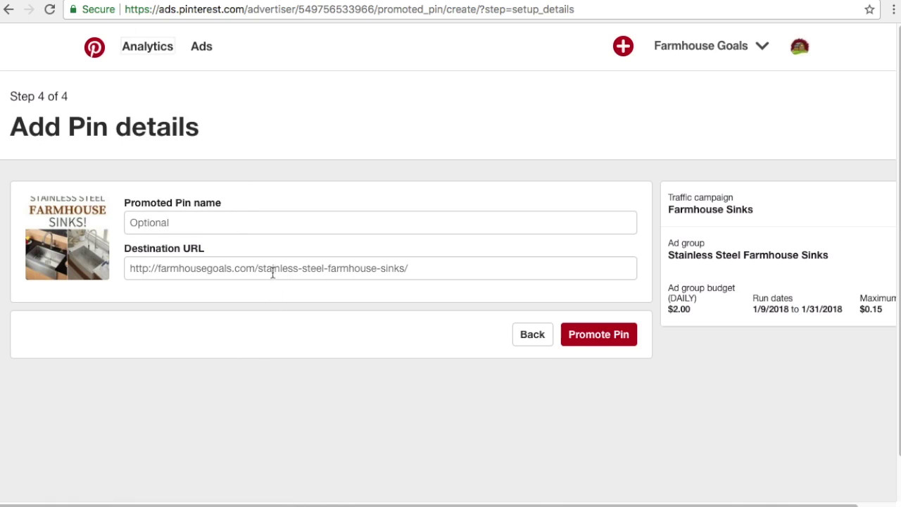
pyautogui.click(272, 268)
pyautogui.click(237, 224)
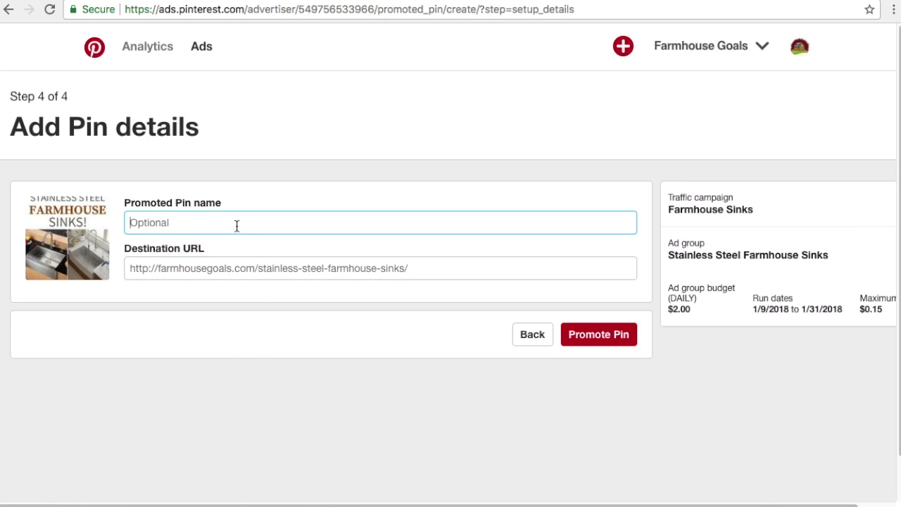
pyautogui.write('Stainless Steel Sinks Ad 1')
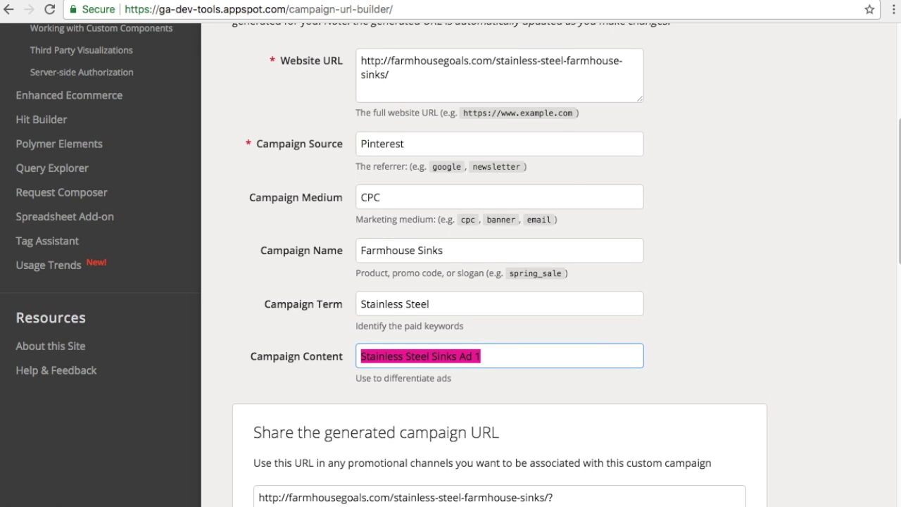
# Change the campaign content in the URL builder to "Stainless Steel Sinks Ad 2" and copy the generated campaign URL
pyautogui.click(533, 357)
pyautogui.write('2')
pyautogui.click(703, 231)
pyautogui.scroll(-3, 728, 237)
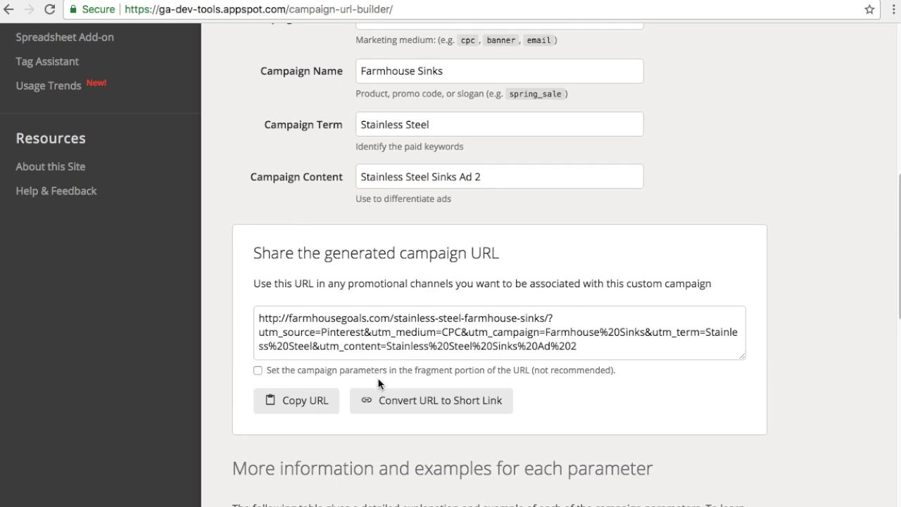
pyautogui.click(291, 400)
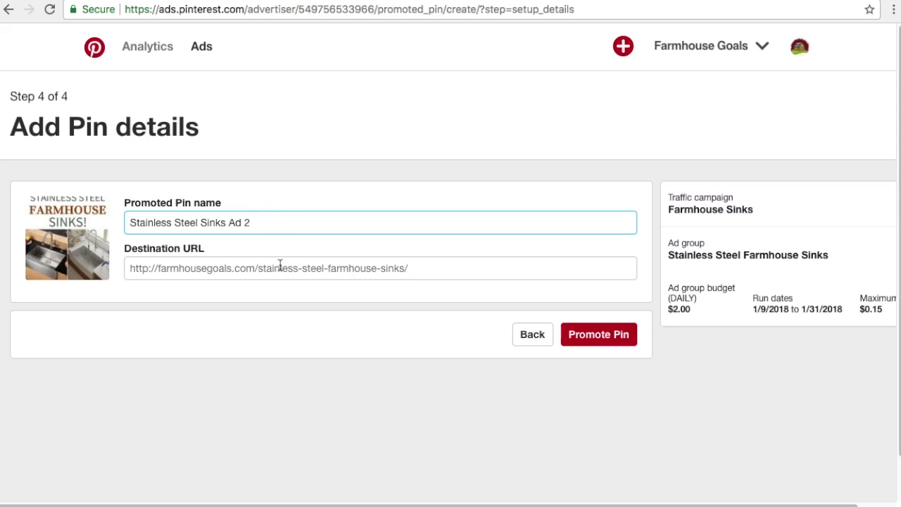
# Set the copied campaign URL as the pin's destination, promote the pin, and check the ad group's pending and approved pins
pyautogui.click(280, 266)
pyautogui.hotkey('ctrl', 'v')
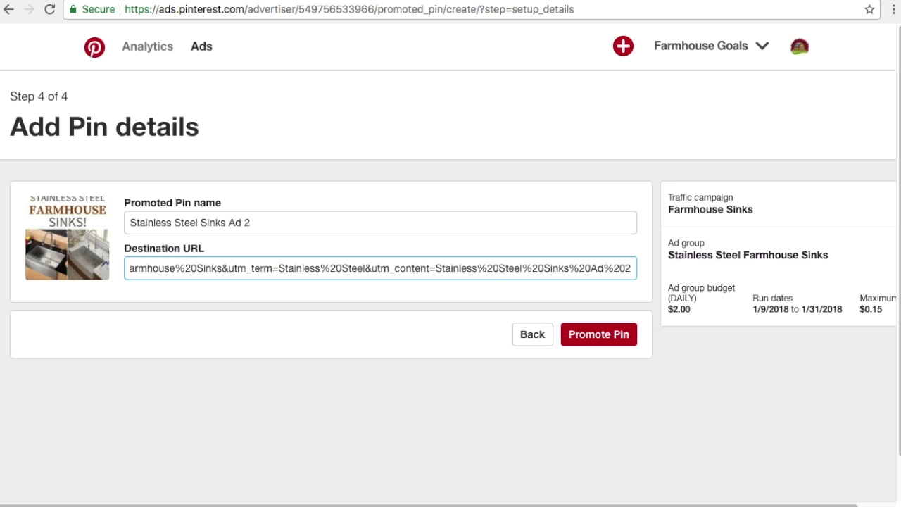
pyautogui.click(556, 482)
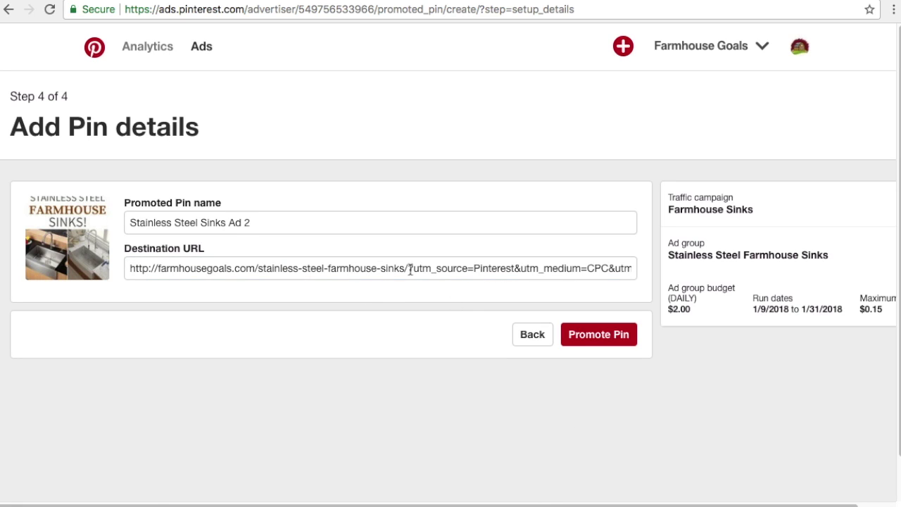
pyautogui.click(619, 335)
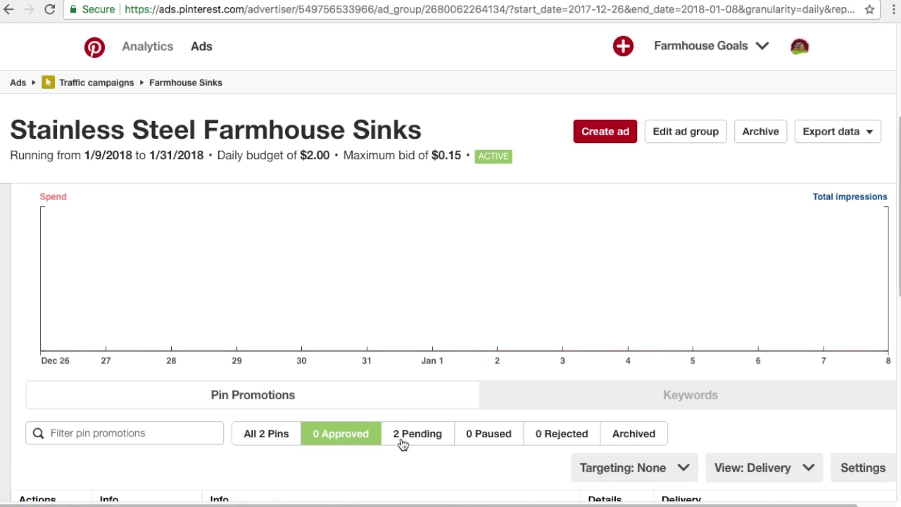
pyautogui.click(415, 438)
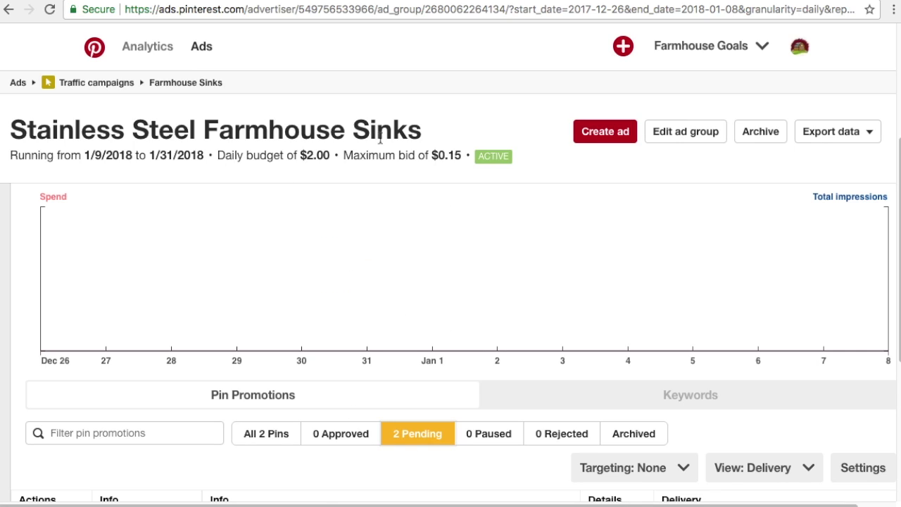
pyautogui.click(327, 437)
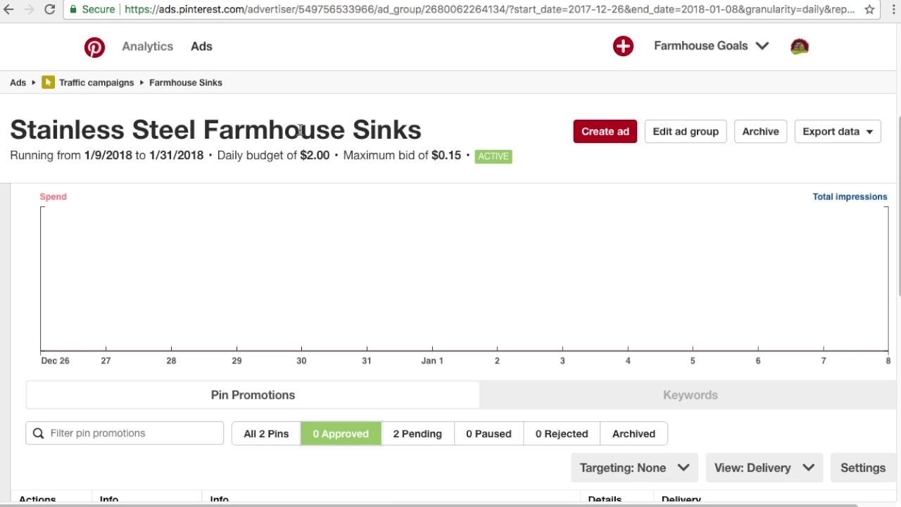
# Return to the Farmhouse Sinks traffic campaign and start a new ad there with a new ad group
pyautogui.click(98, 83)
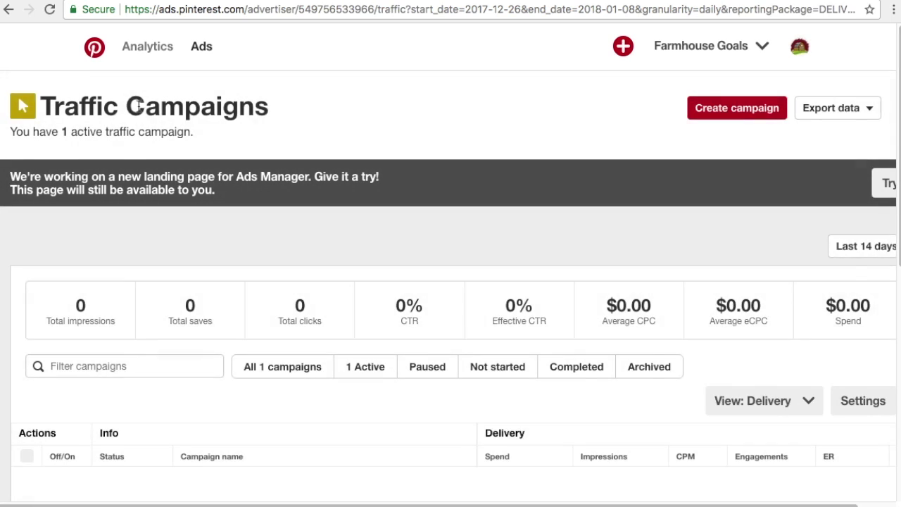
pyautogui.click(212, 493)
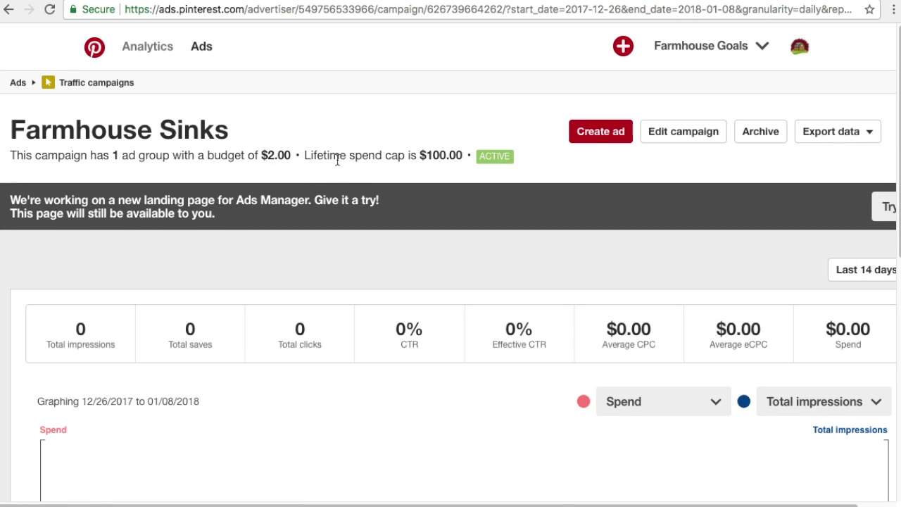
pyautogui.click(617, 131)
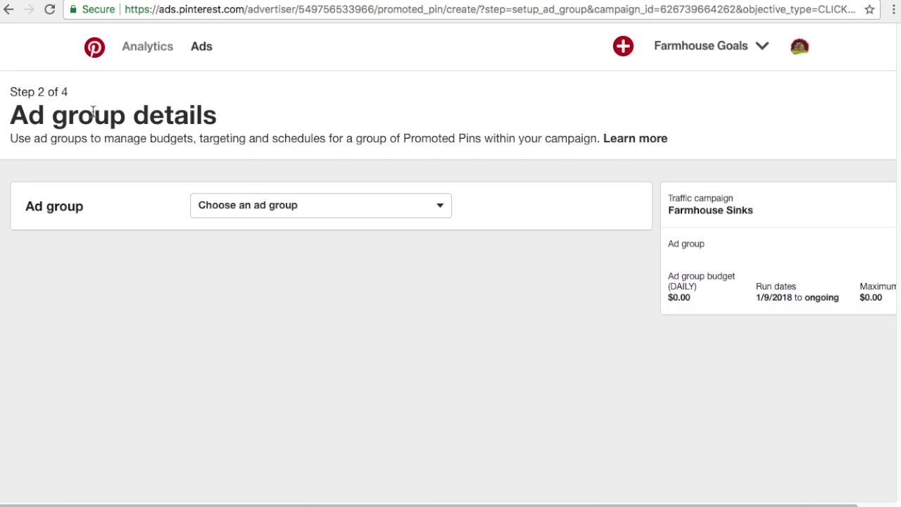
pyautogui.click(271, 212)
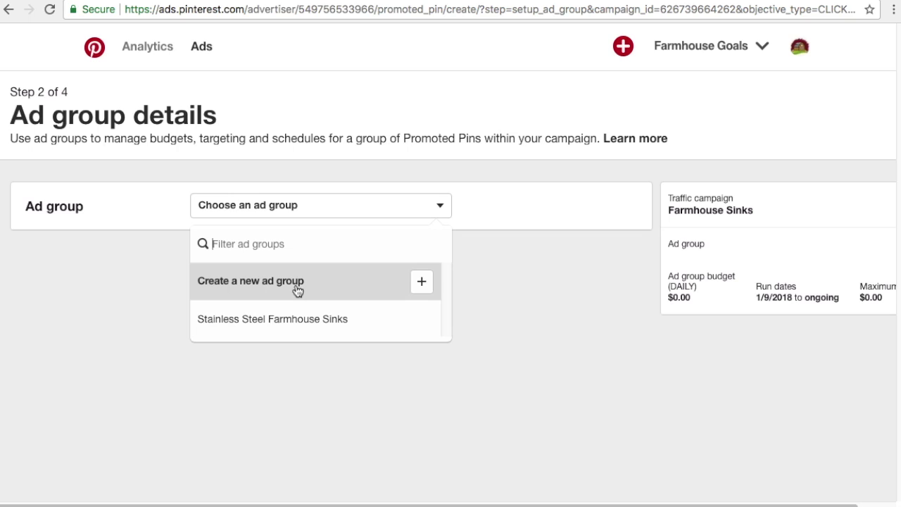
pyautogui.click(421, 288)
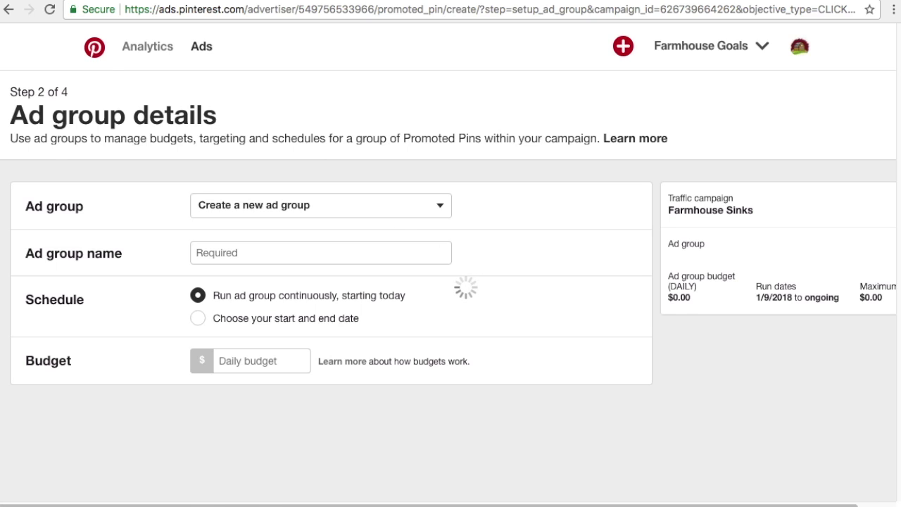
# Review the white farmhouse sinks and farmhouse copper sinks articles, then the existing ad group choices in Pinterest Ads
pyautogui.hotkey('ctrl', 'Tab')
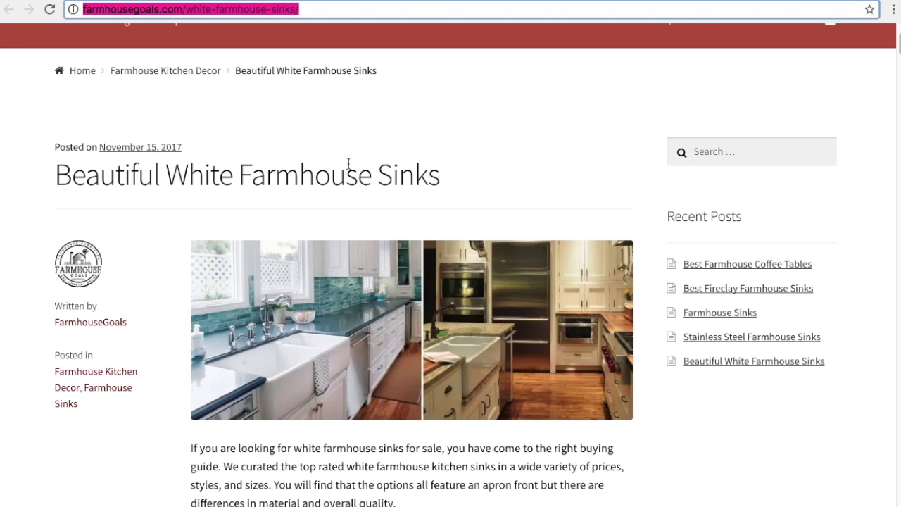
pyautogui.hotkey('ctrl', 'Tab')
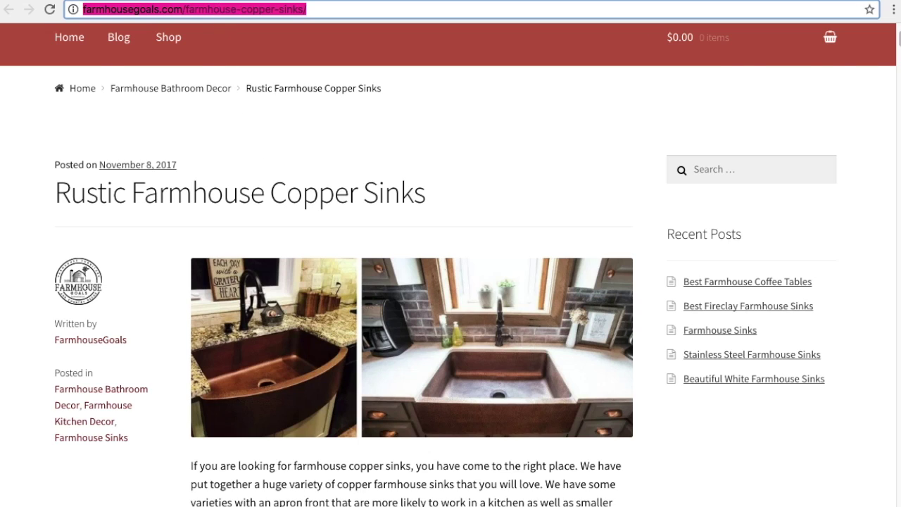
pyautogui.hotkey('ctrl', 'Tab')
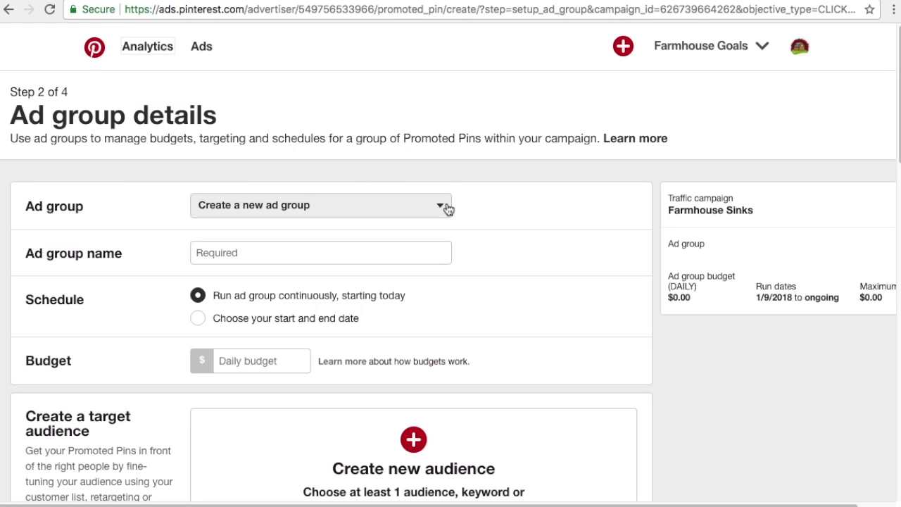
pyautogui.click(445, 205)
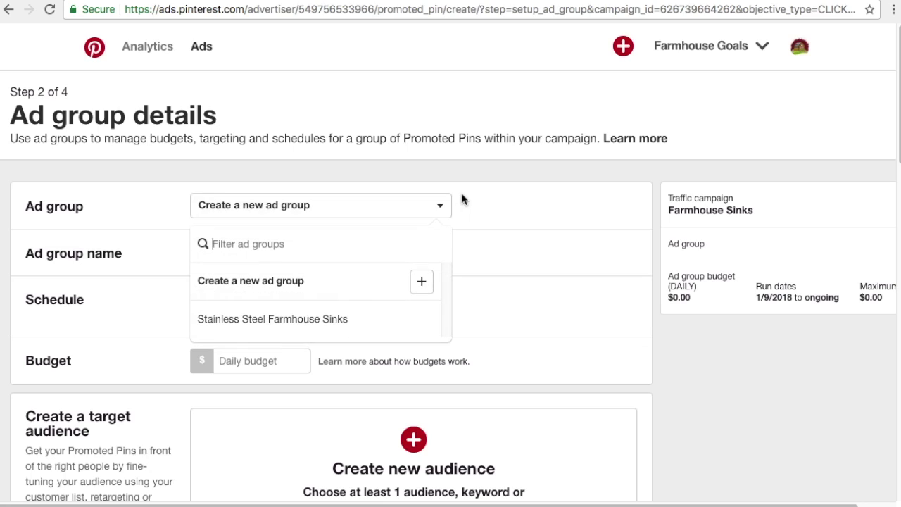
pyautogui.click(513, 217)
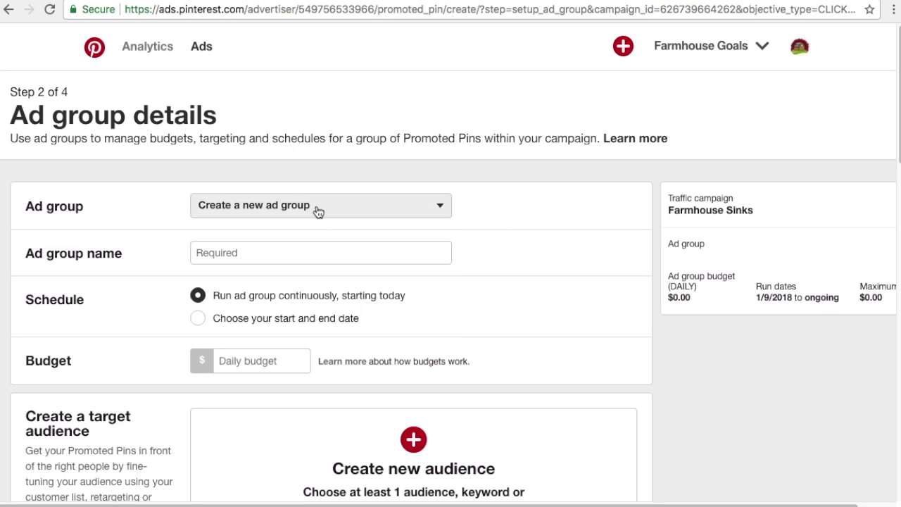
# Name the new ad group "Copper Farmhouse Sinks"
pyautogui.click(309, 249)
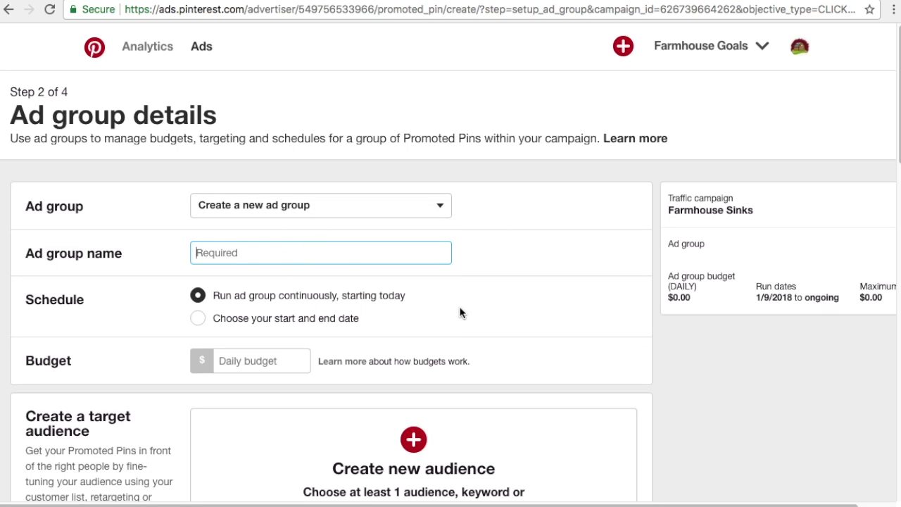
pyautogui.write('Coppe')
pyautogui.press('BackSpace')
pyautogui.write('per F')
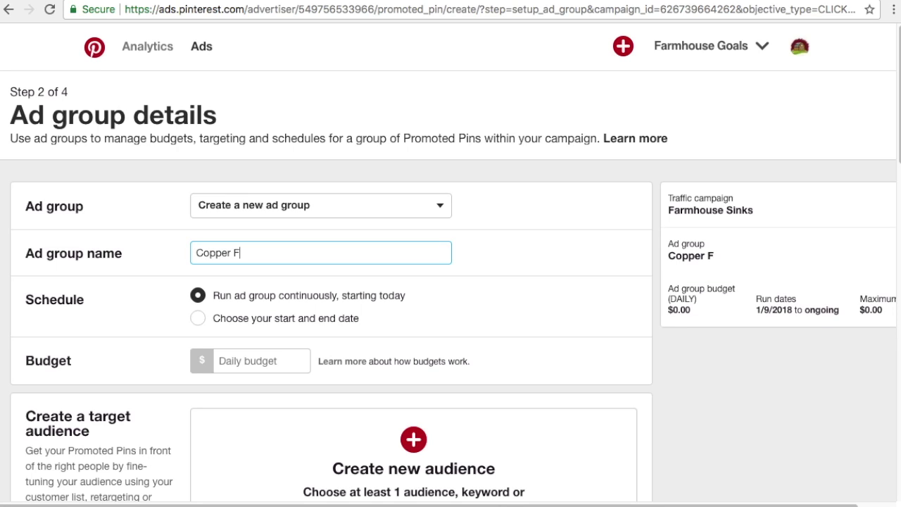
pyautogui.write('armhouse Sinks')
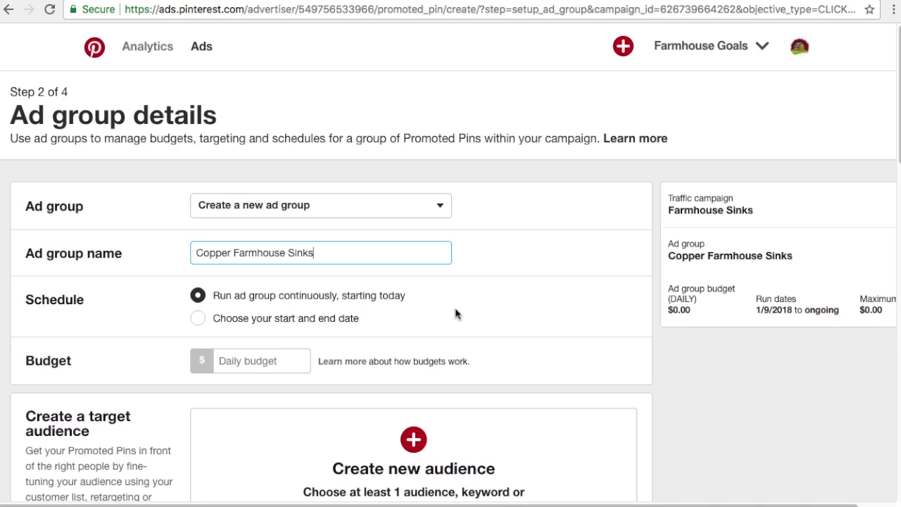
# Schedule the ad group with an end date in January 2018 and set its daily budget to $2.00
pyautogui.click(197, 318)
pyautogui.click(185, 362)
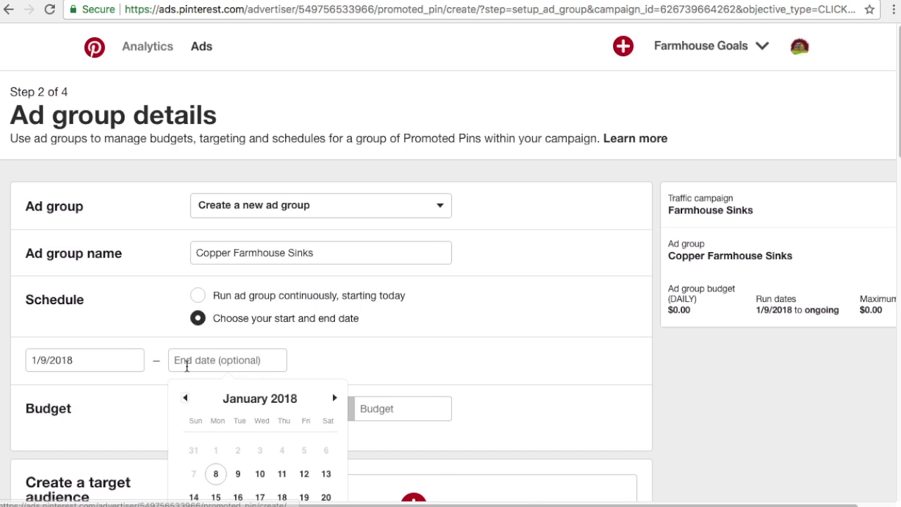
pyautogui.scroll(-3, 266, 383)
pyautogui.click(261, 329)
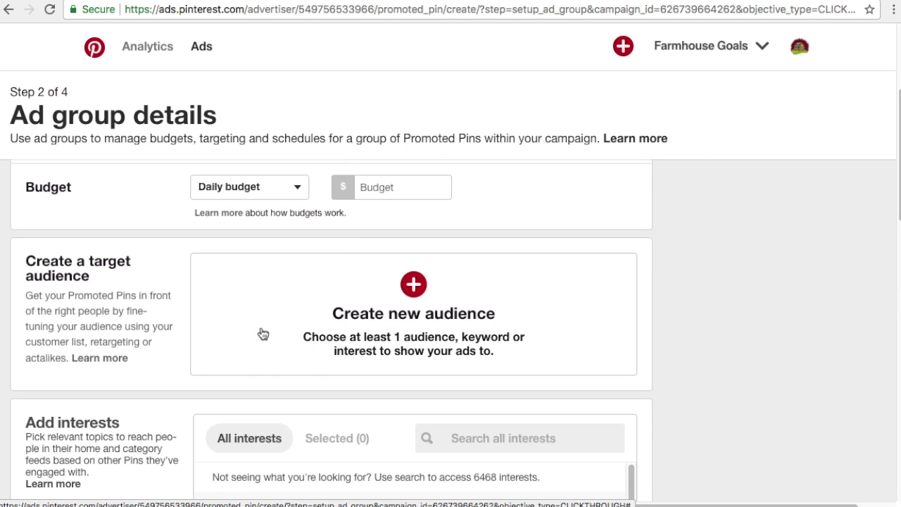
pyautogui.scroll(1, 176, 221)
pyautogui.click(433, 222)
pyautogui.write('2.')
pyautogui.click(698, 253)
# Paste the phrase-match copper farmhouse sink keywords into the ad group's keywords and look through them
pyautogui.scroll(-3, 669, 258)
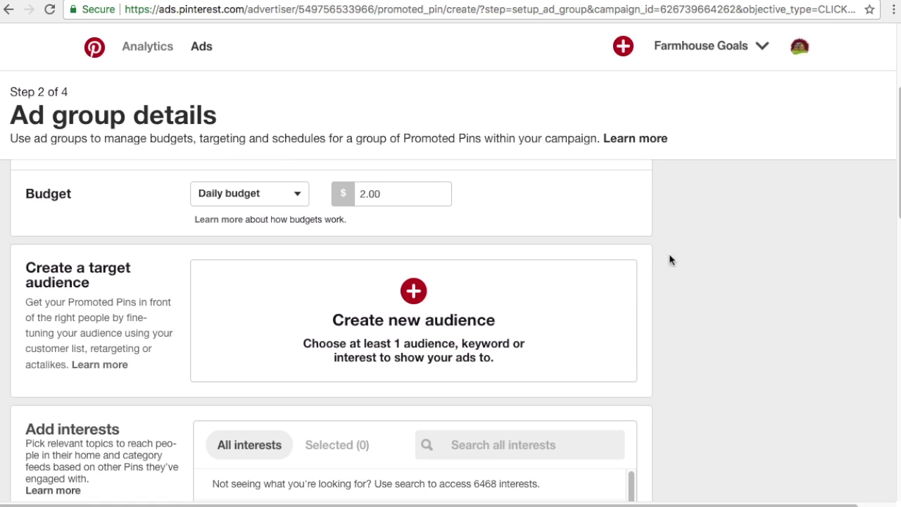
pyautogui.scroll(-7, 686, 359)
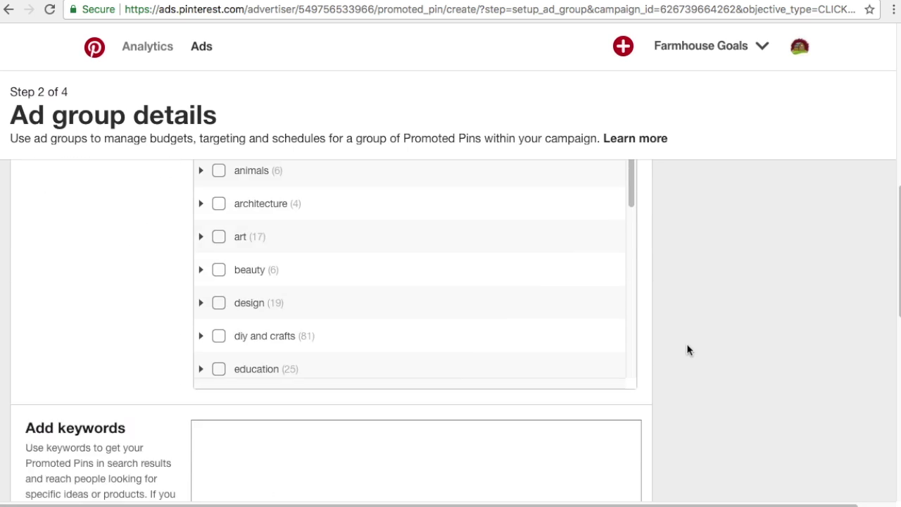
pyautogui.click(413, 292)
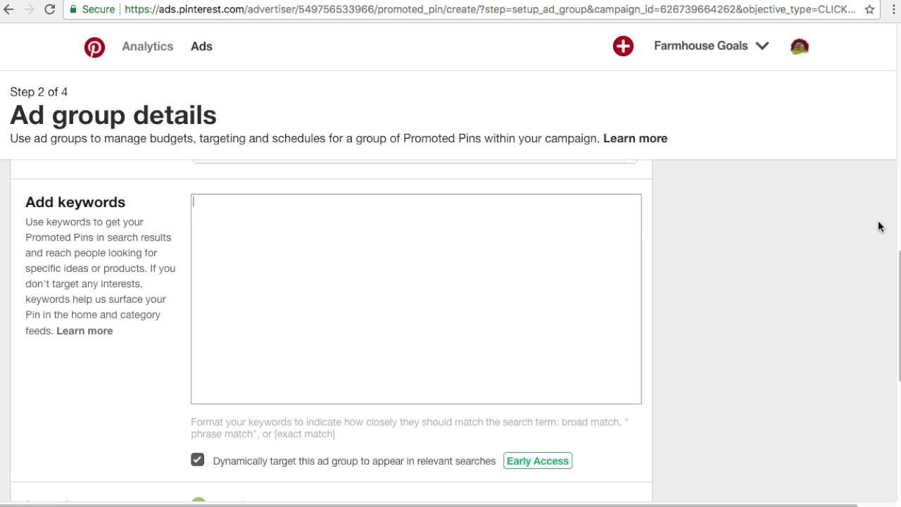
pyautogui.hotkey('ctrl', 'v')
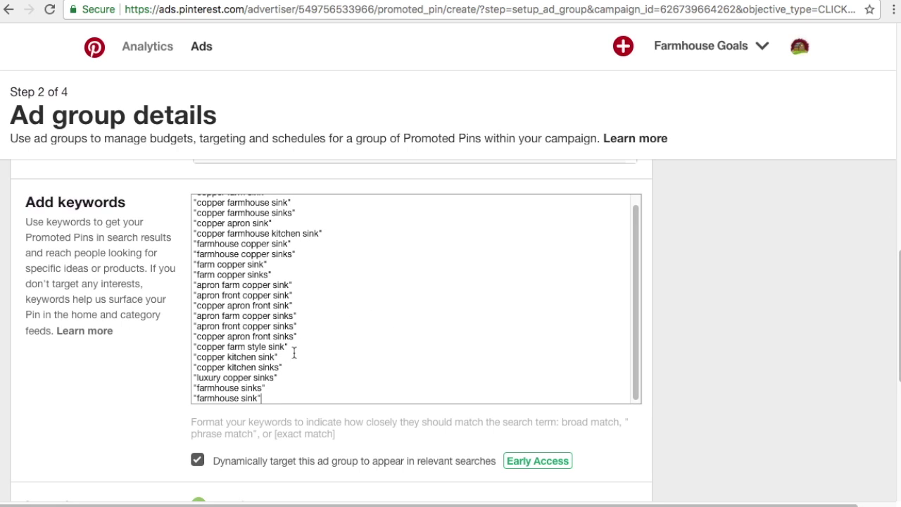
pyautogui.moveTo(280, 392); pyautogui.dragTo(243, 326)
pyautogui.click(222, 325)
pyautogui.click(243, 326)
pyautogui.scroll(2, 276, 325)
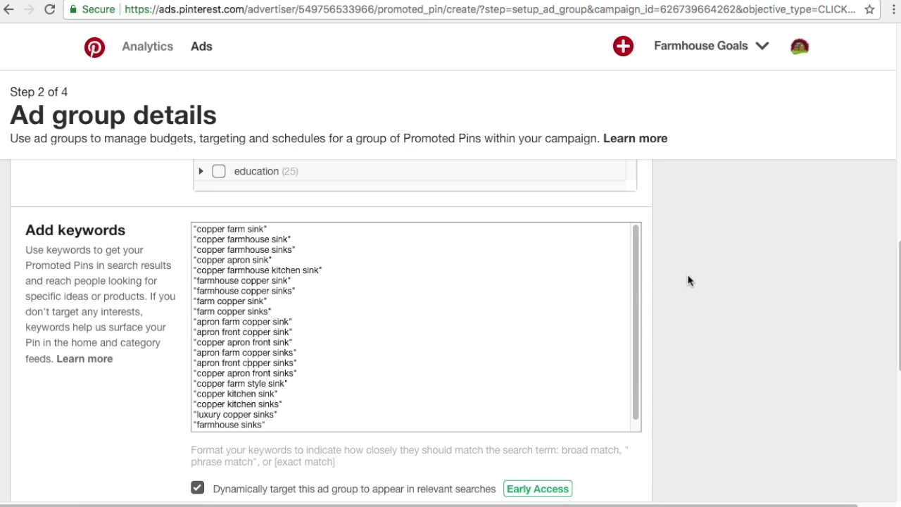
# Target the ad group to the specific locations Canada, U.K. and U.S
pyautogui.scroll(-3, 693, 285)
pyautogui.scroll(-1, 735, 342)
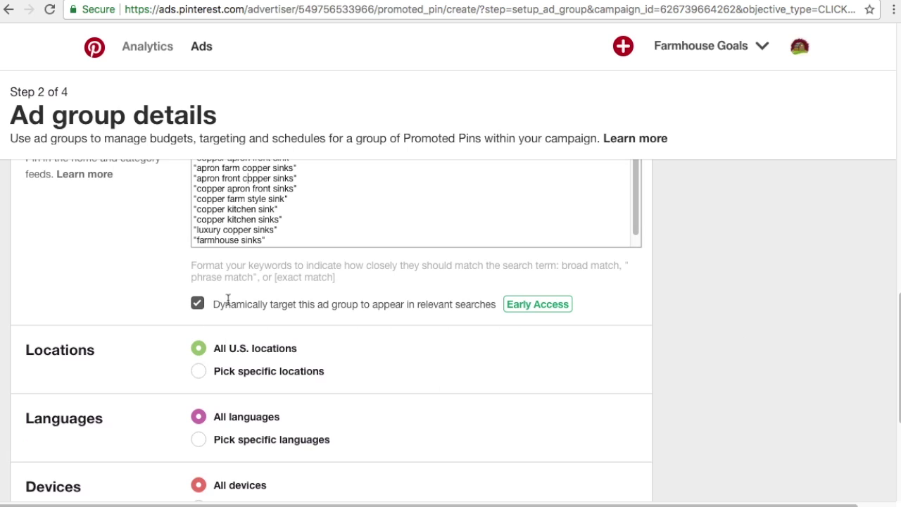
pyautogui.scroll(-2, 740, 286)
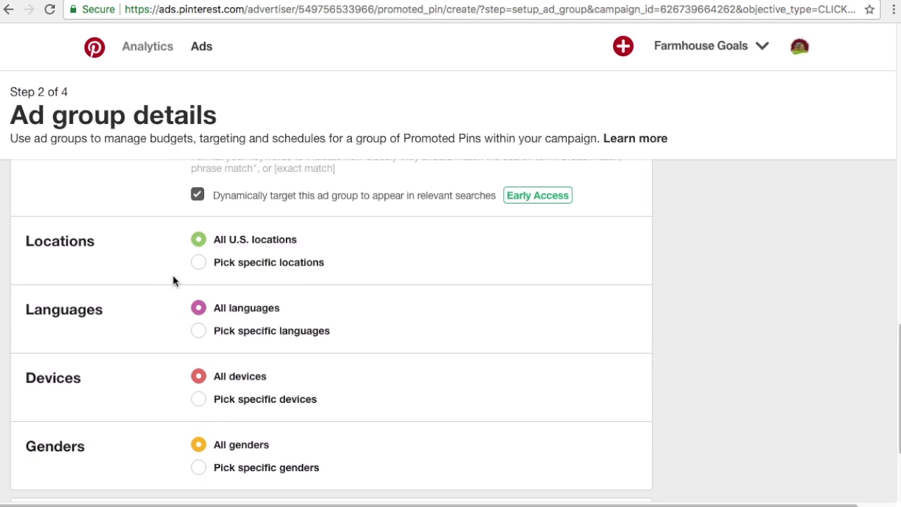
pyautogui.click(199, 262)
pyautogui.click(219, 402)
pyautogui.scroll(-3, 276, 387)
pyautogui.click(220, 421)
pyautogui.click(220, 457)
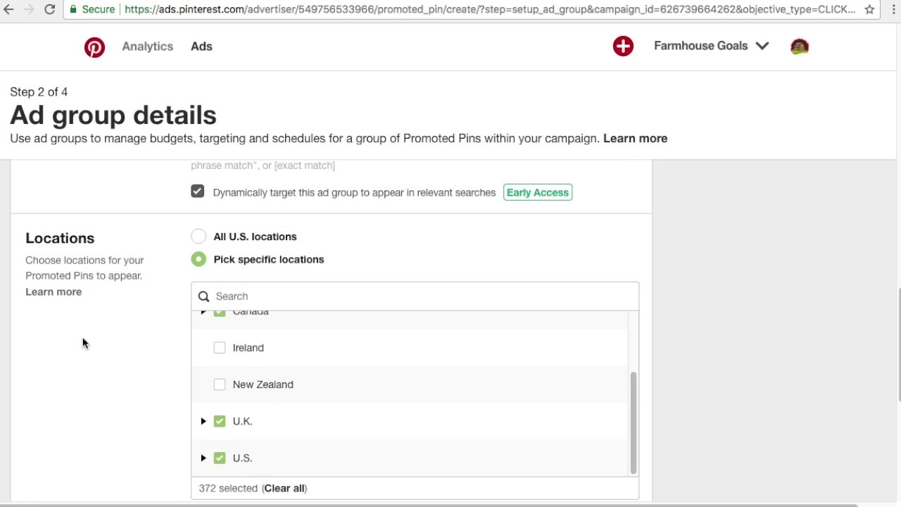
# Limit the ad group's languages to English (United Kingdom) and English (United States)
pyautogui.scroll(-5, 104, 334)
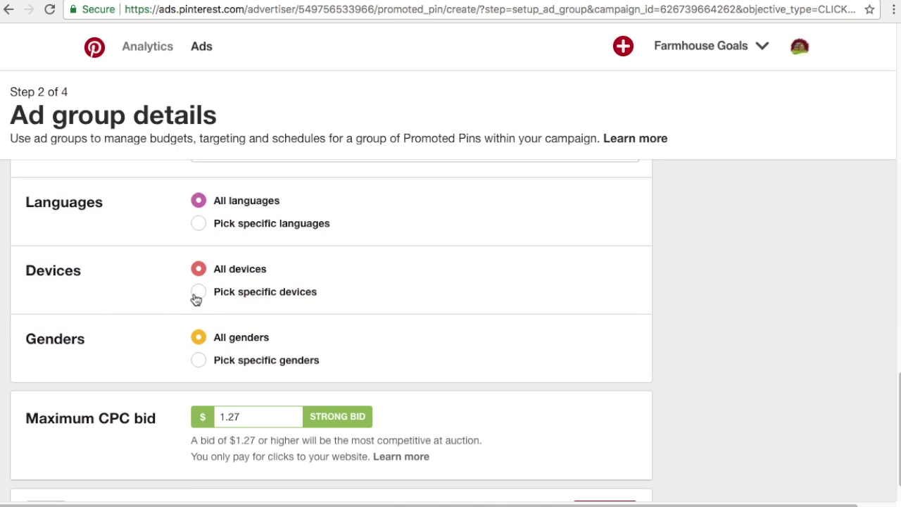
pyautogui.click(199, 223)
pyautogui.click(205, 403)
pyautogui.click(206, 437)
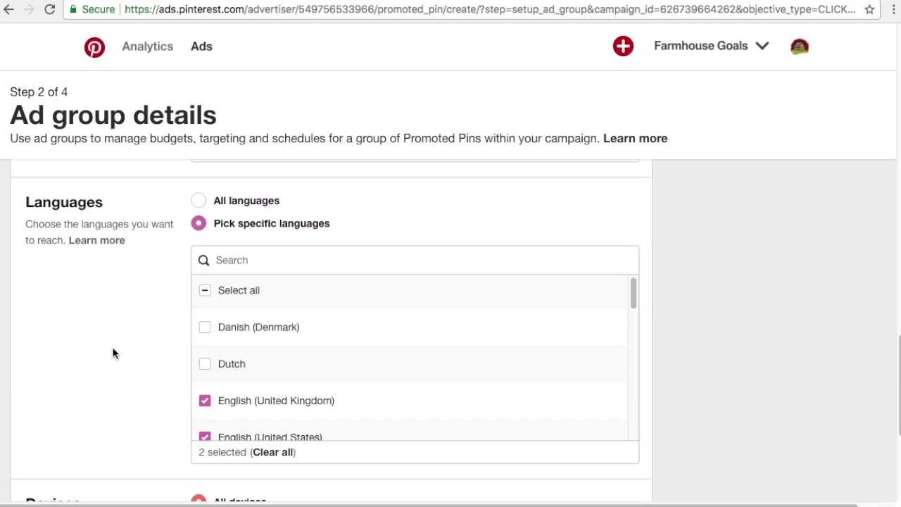
# Set the copper ad group's maximum CPC bid to $0.15
pyautogui.scroll(-4, 119, 338)
pyautogui.moveTo(250, 369); pyautogui.dragTo(130, 366)
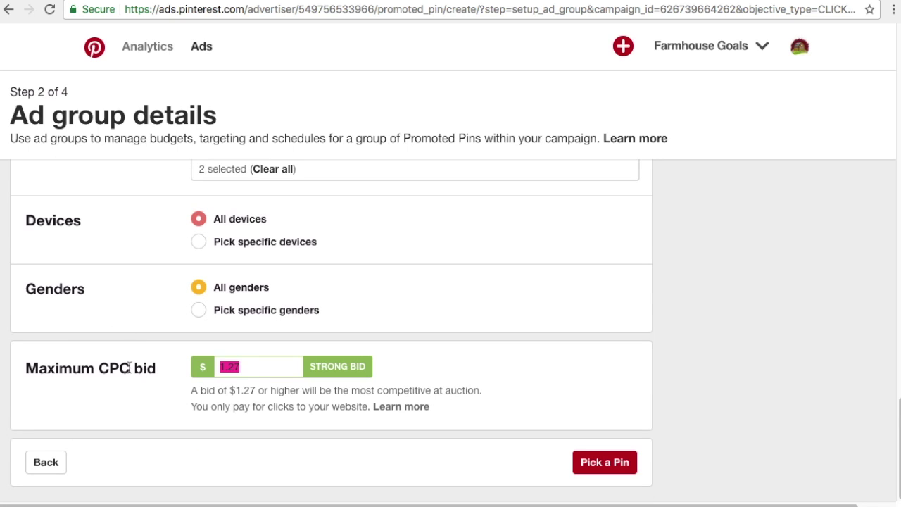
pyautogui.write('0.15')
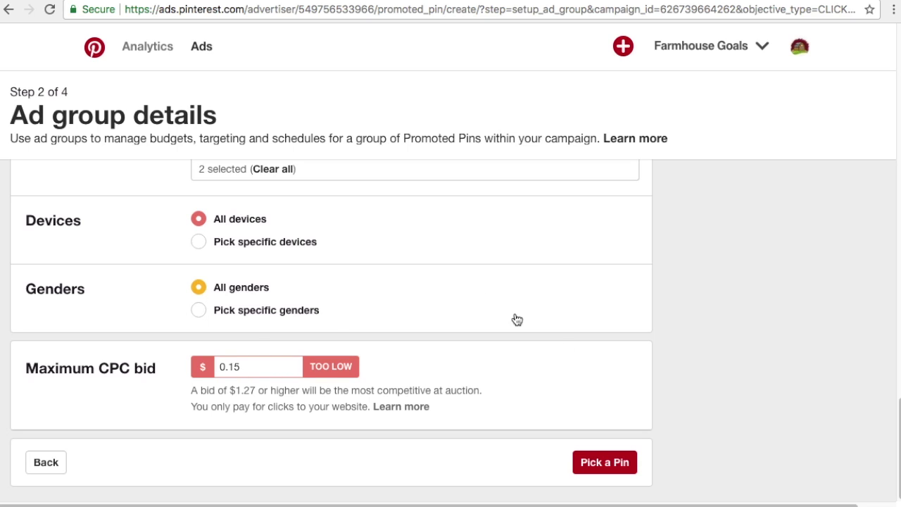
# Review the generic "farmhouse sinks" and "farmhouse sink" phrase-match keywords at the end of the keyword list against the maximum CPC bid
pyautogui.scroll(10, 750, 312)
pyautogui.scroll(3, 755, 355)
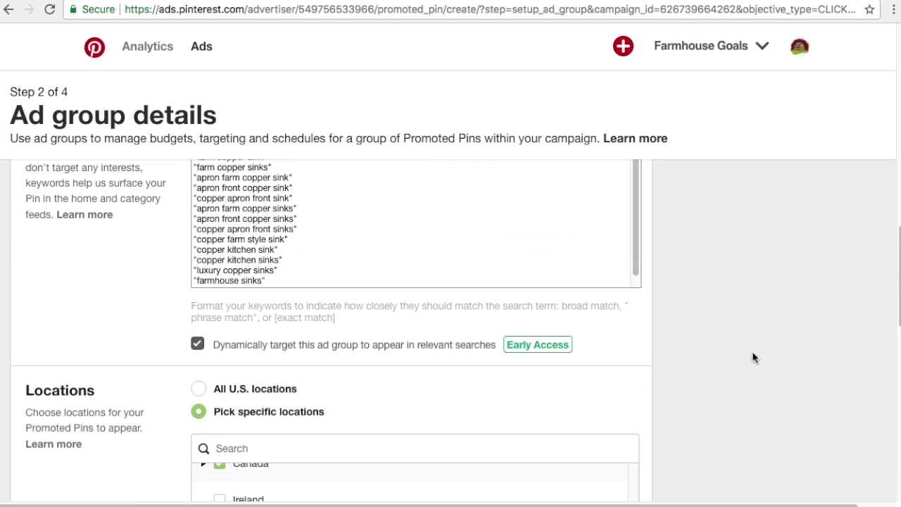
pyautogui.moveTo(281, 287); pyautogui.dragTo(187, 282)
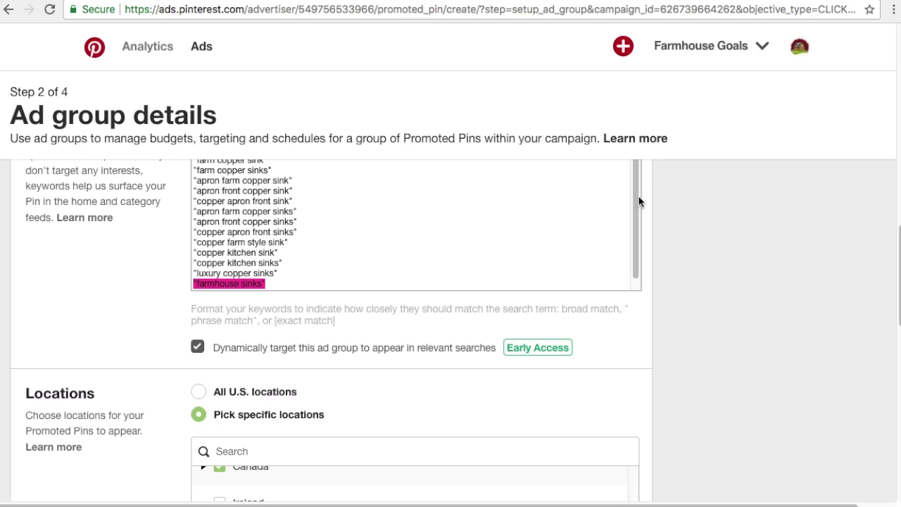
pyautogui.moveTo(640, 202); pyautogui.dragTo(638, 225)
pyautogui.click(264, 287)
pyautogui.moveTo(264, 288); pyautogui.dragTo(189, 280)
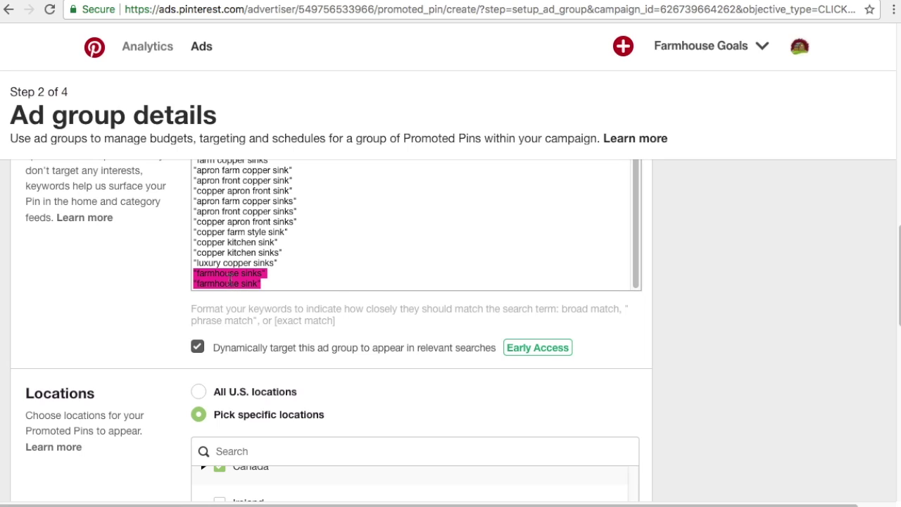
pyautogui.click(818, 303)
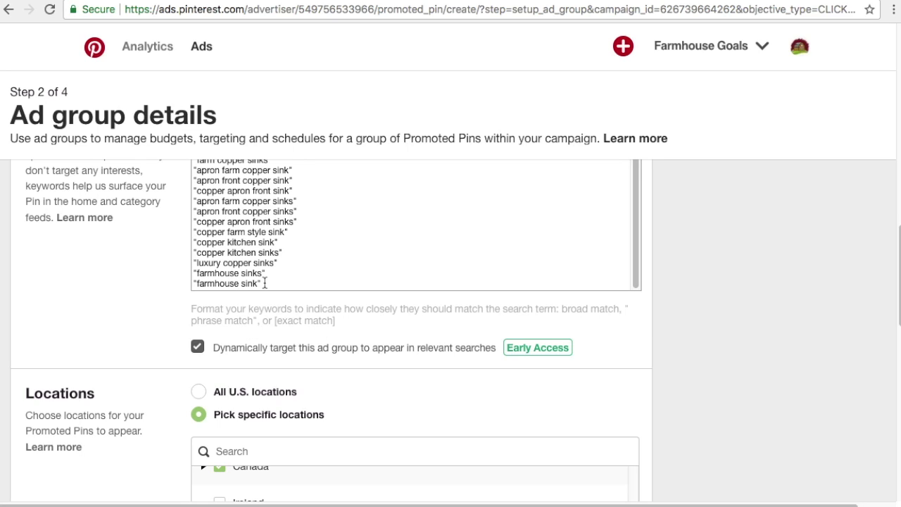
pyautogui.scroll(-15, 700, 270)
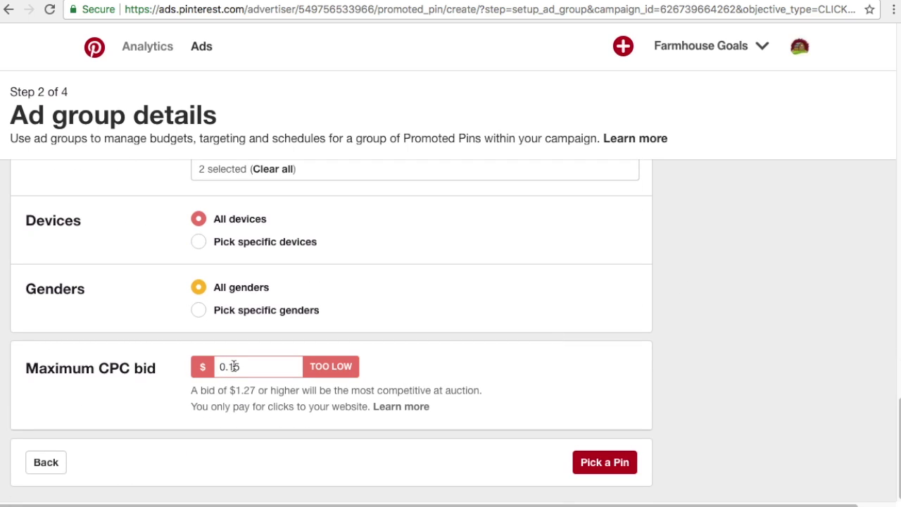
pyautogui.scroll(9, 672, 342)
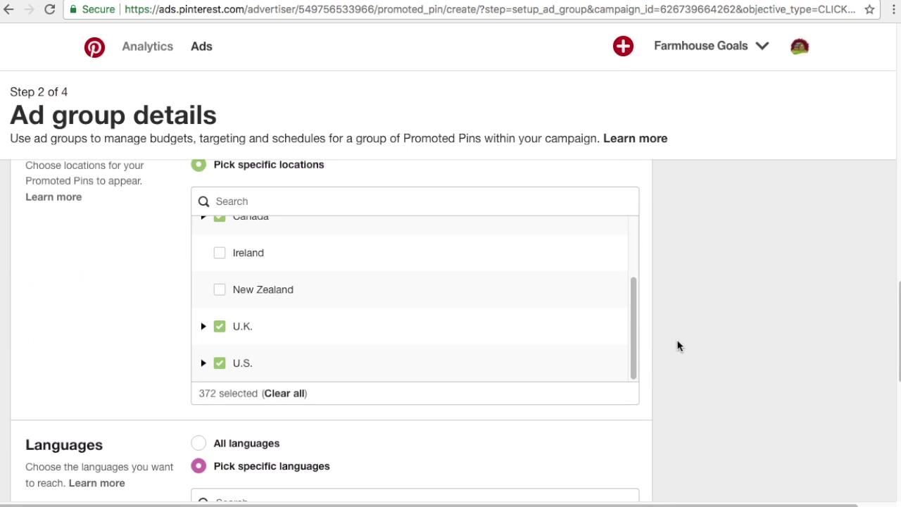
pyautogui.moveTo(285, 261); pyautogui.dragTo(197, 244)
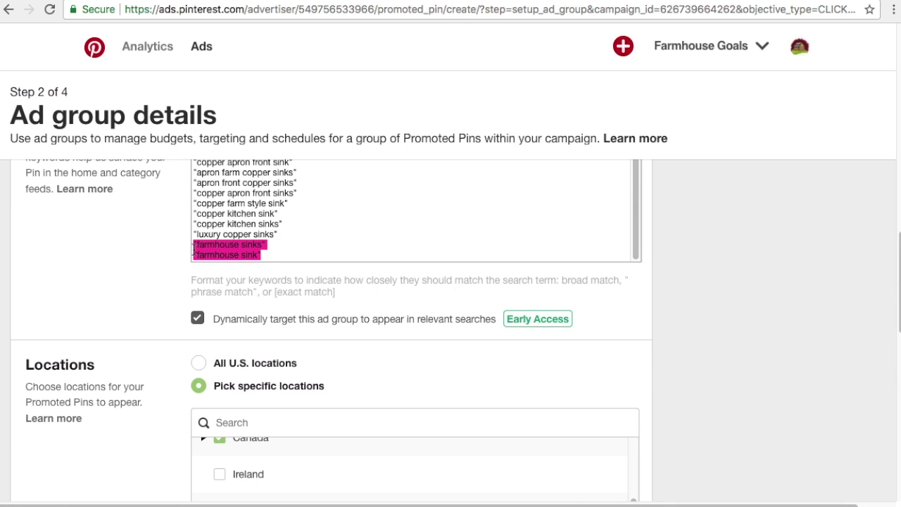
pyautogui.click(198, 245)
pyautogui.scroll(-4, 696, 277)
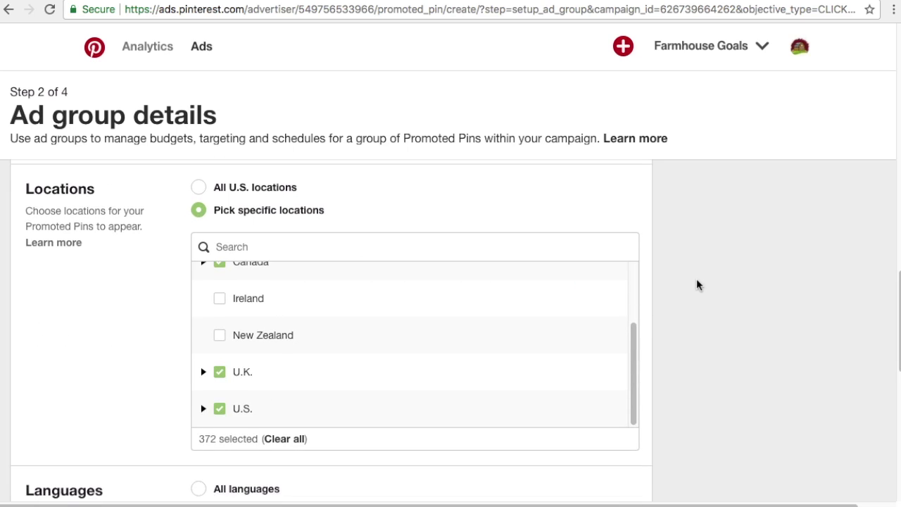
# Continue to pin selection and choose the fourth pin, the second Copper Farmhouse Sinks design, to promote
pyautogui.scroll(-7, 697, 281)
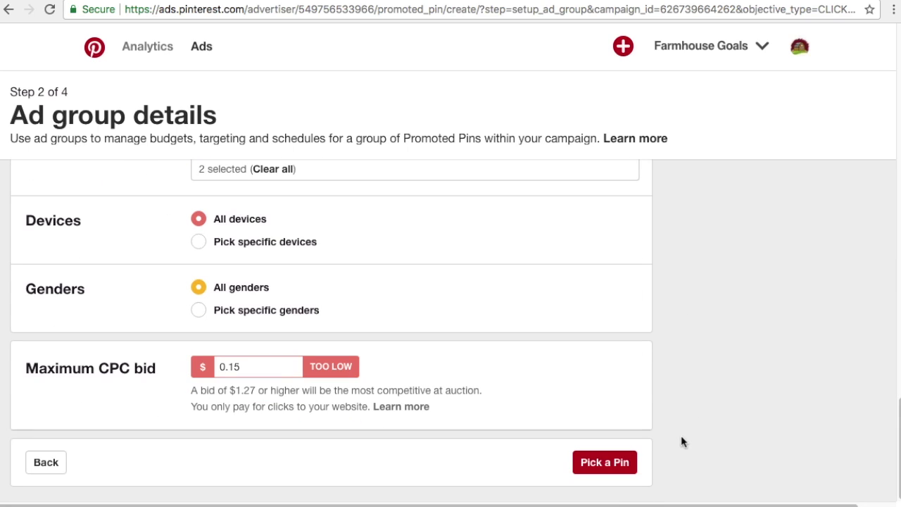
pyautogui.click(629, 462)
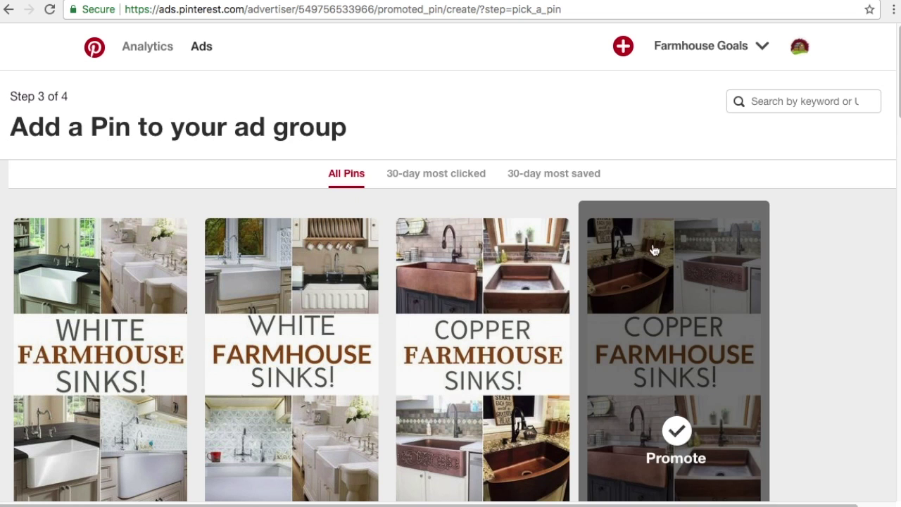
pyautogui.click(683, 301)
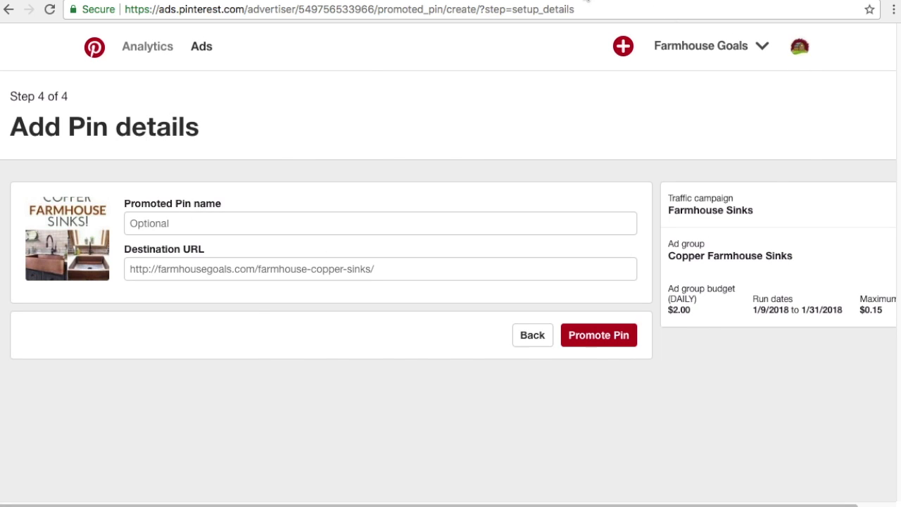
# Switch to the Campaign URL Builder and replace its website URL with the copied farmhousegoals.com/farmhouse-copper-sinks/ page address
pyautogui.click(587, 2)
pyautogui.scroll(5, 710, 150)
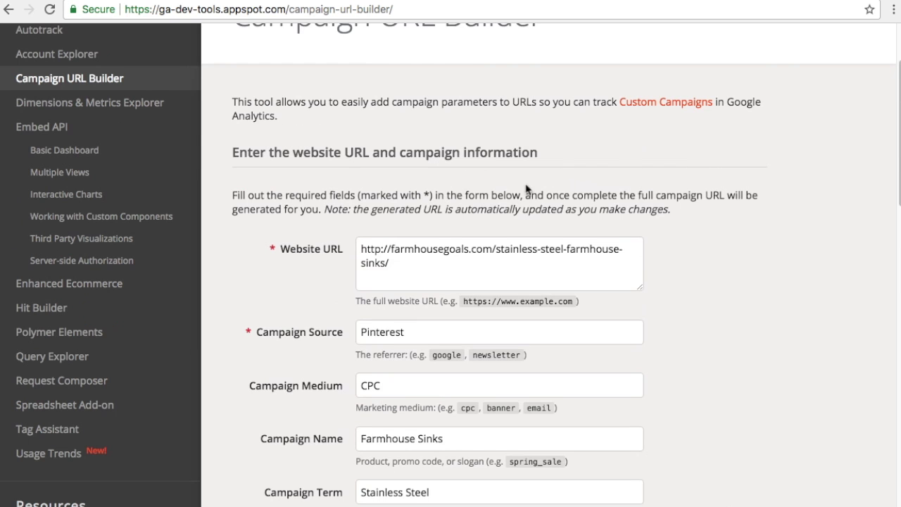
pyautogui.doubleClick(484, 249)
pyautogui.click(499, 249)
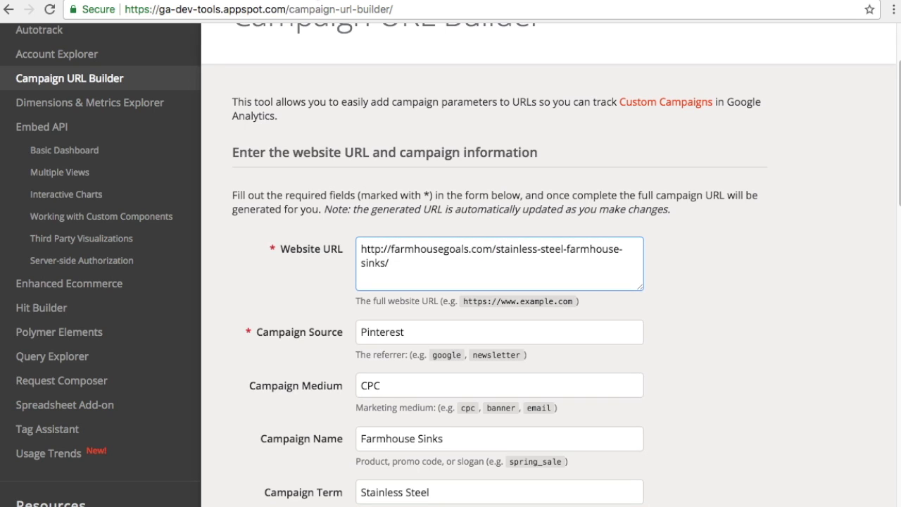
pyautogui.hotkey('ctrl', 'Tab')
pyautogui.click(288, 13)
pyautogui.hotkey('ctrl', 'c')
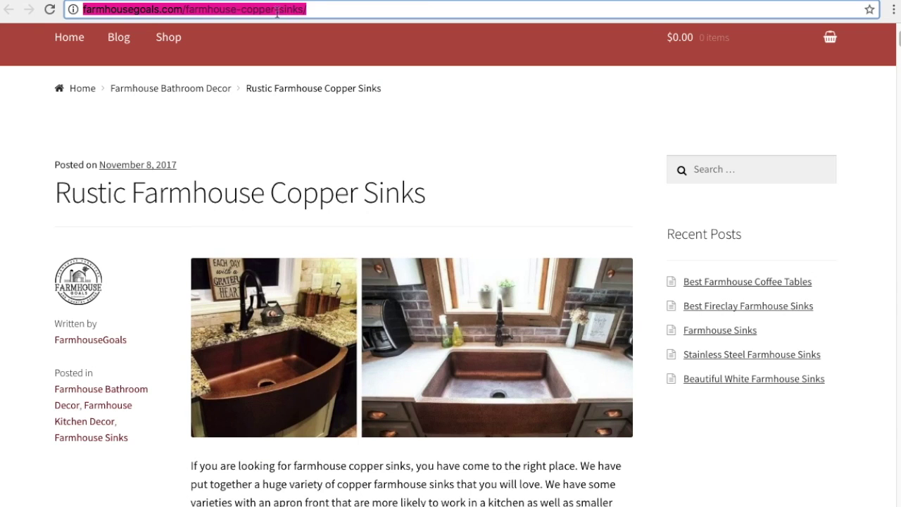
pyautogui.hotkey('ctrl', 'shift', 'Tab')
pyautogui.moveTo(406, 259); pyautogui.dragTo(354, 244)
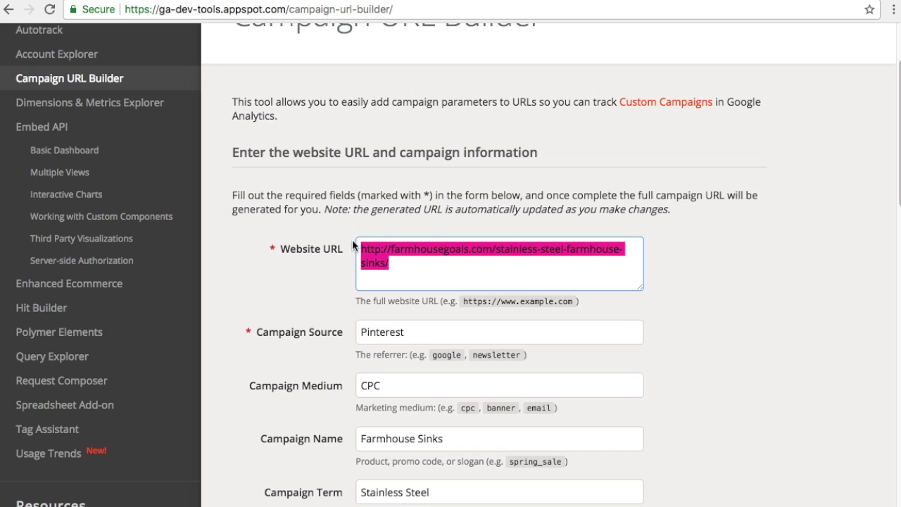
pyautogui.hotkey('ctrl', 'v')
# Set the campaign term to Copper and the campaign content to Copper Sinks Ad 1
pyautogui.scroll(-3, 718, 282)
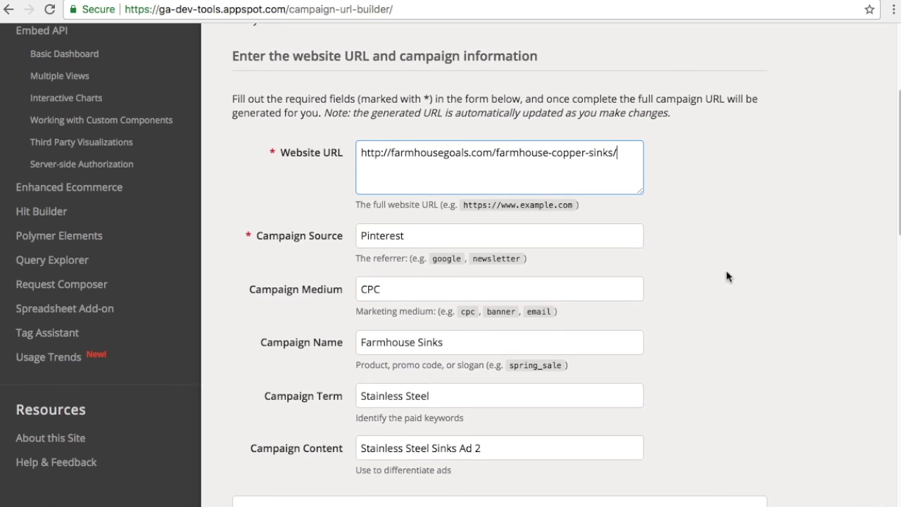
pyautogui.moveTo(439, 267); pyautogui.dragTo(343, 261)
pyautogui.write('Copper')
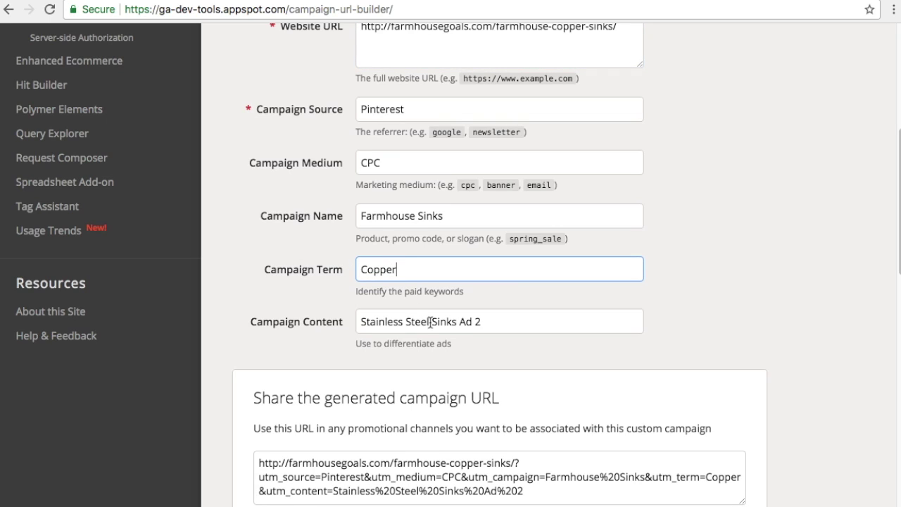
pyautogui.moveTo(431, 321); pyautogui.dragTo(358, 322)
pyautogui.write('Copper')
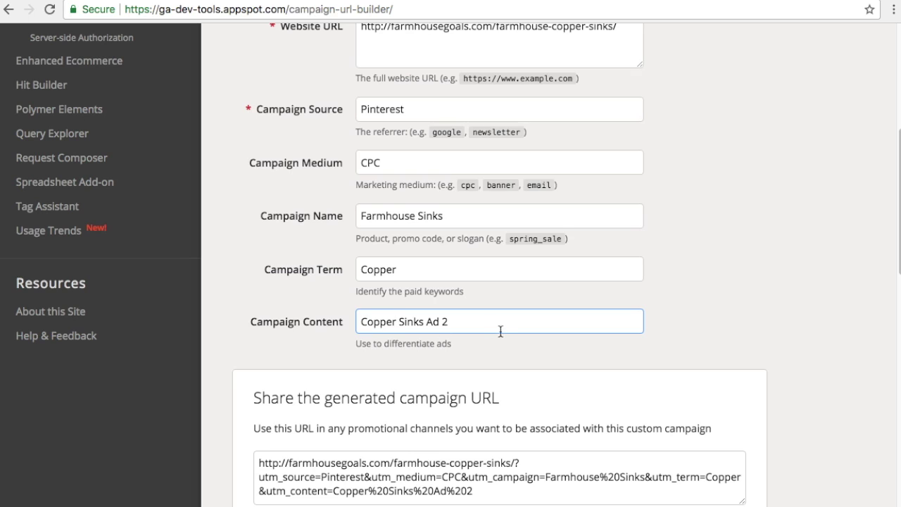
pyautogui.press('BackSpace')
pyautogui.write('1')
# Copy the generated campaign URL and paste it as the pin's destination URL in Pinterest
pyautogui.scroll(-3, 502, 366)
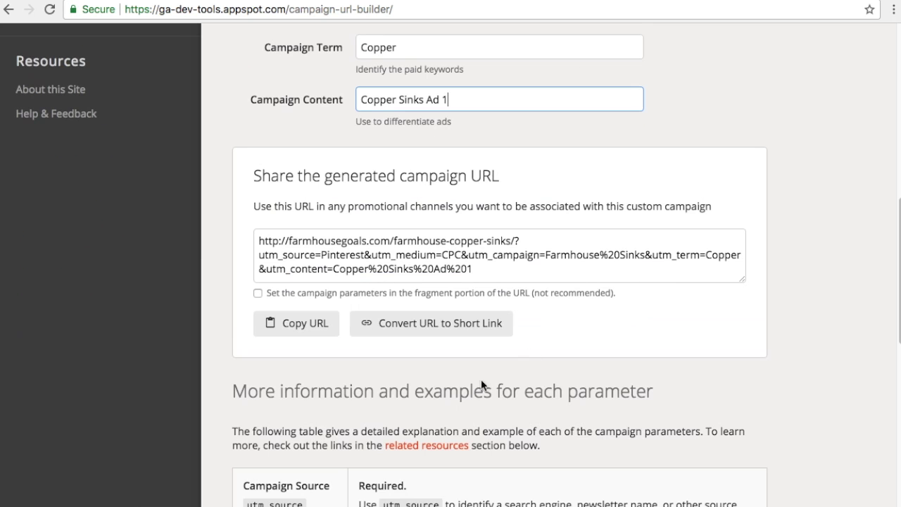
pyautogui.click(317, 328)
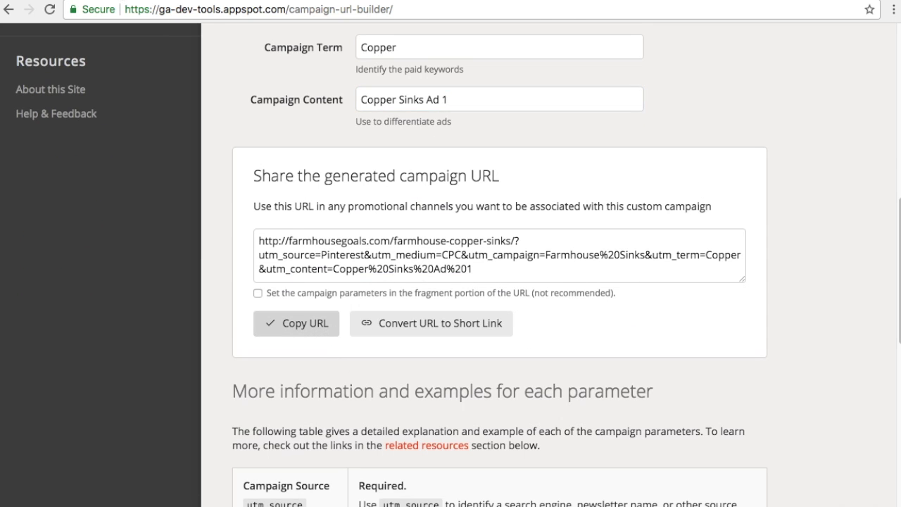
pyautogui.click(130, 1)
pyautogui.click(204, 268)
pyautogui.press('super+v')
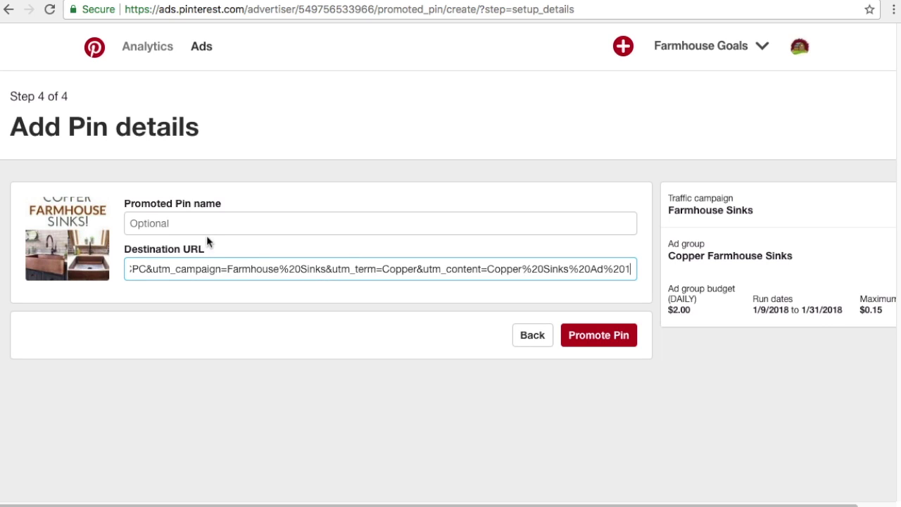
# Name the promoted pin Copper Sinks Ad 1 and promote it
pyautogui.click(216, 224)
pyautogui.write('Copper Sinks Ad 1')
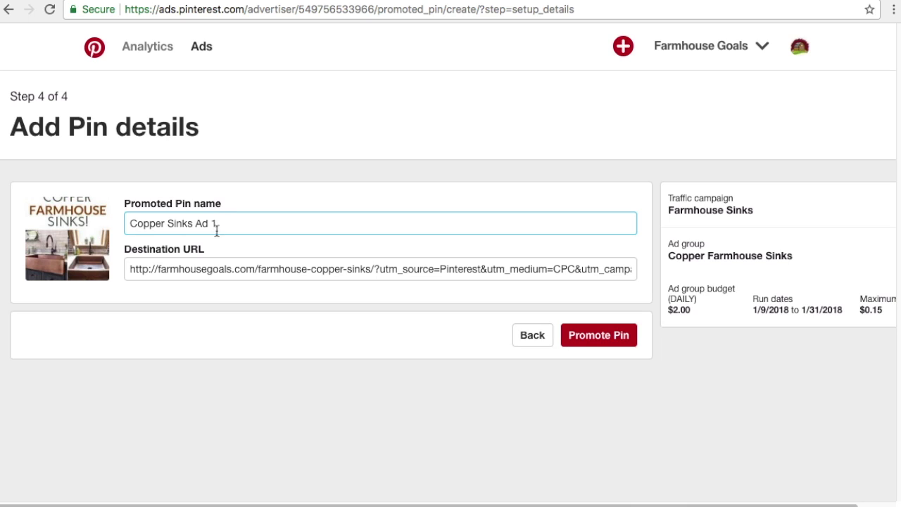
pyautogui.click(596, 345)
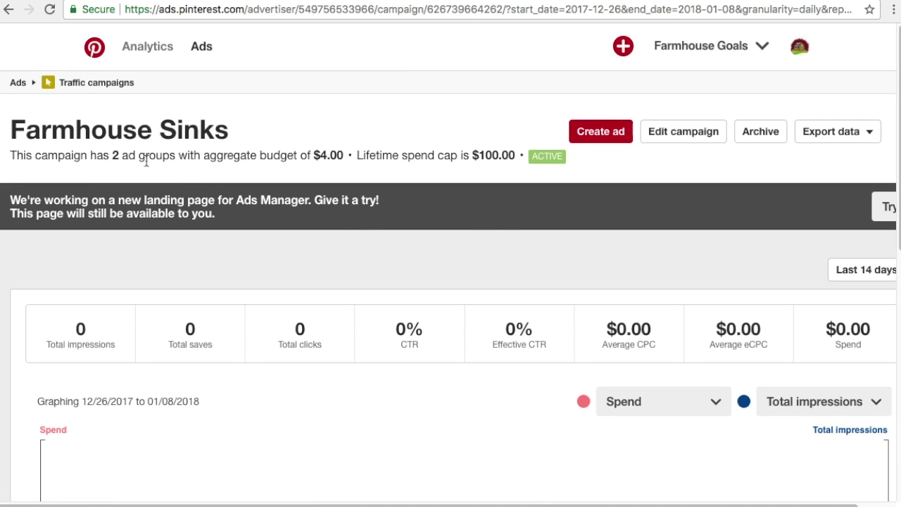
# Look over the list of traffic campaigns and open the Farmhouse Sinks campaign
pyautogui.click(108, 86)
pyautogui.scroll(-2, 450, 239)
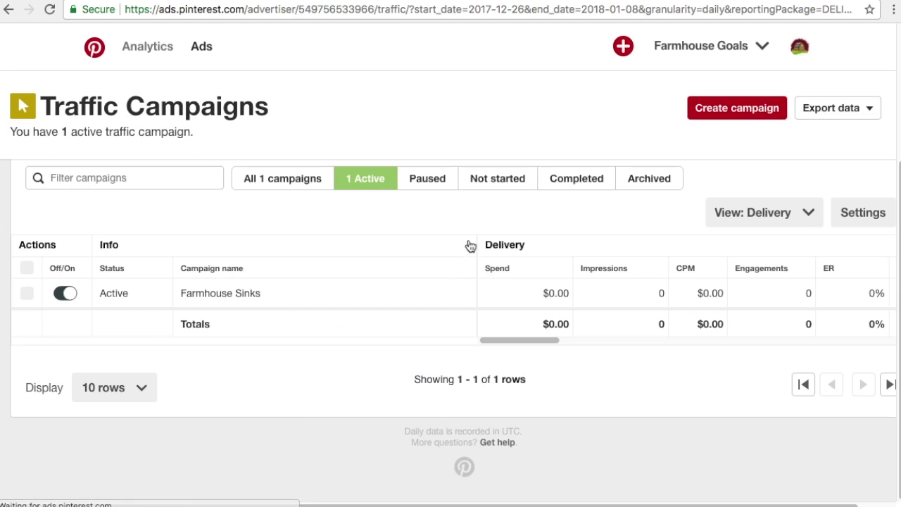
pyautogui.scroll(-3, 243, 337)
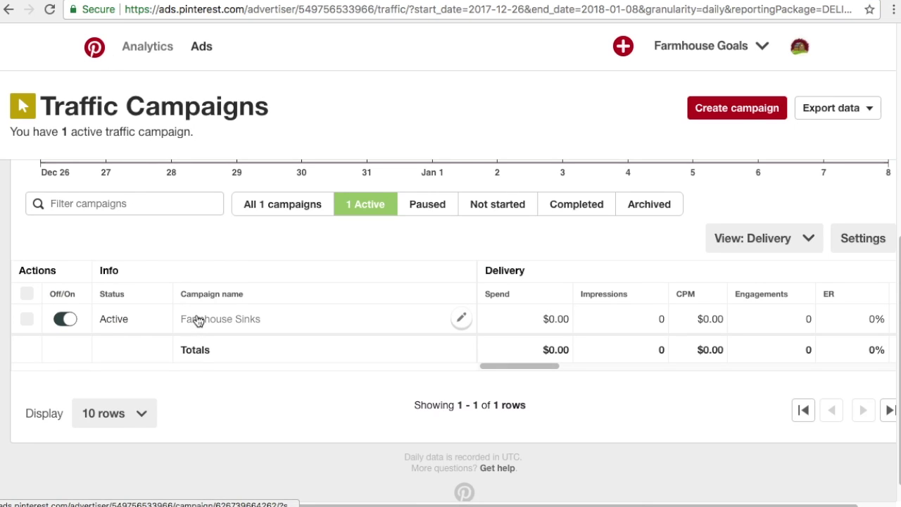
pyautogui.click(198, 320)
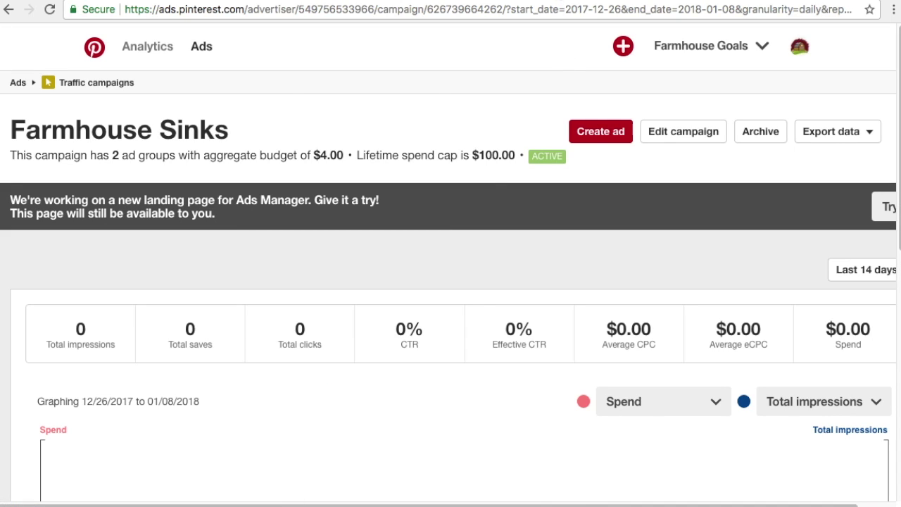
# Check the tracked URL in the Campaign URL Builder and examine the Google Analytics campaign report by ad content
pyautogui.click(558, 2)
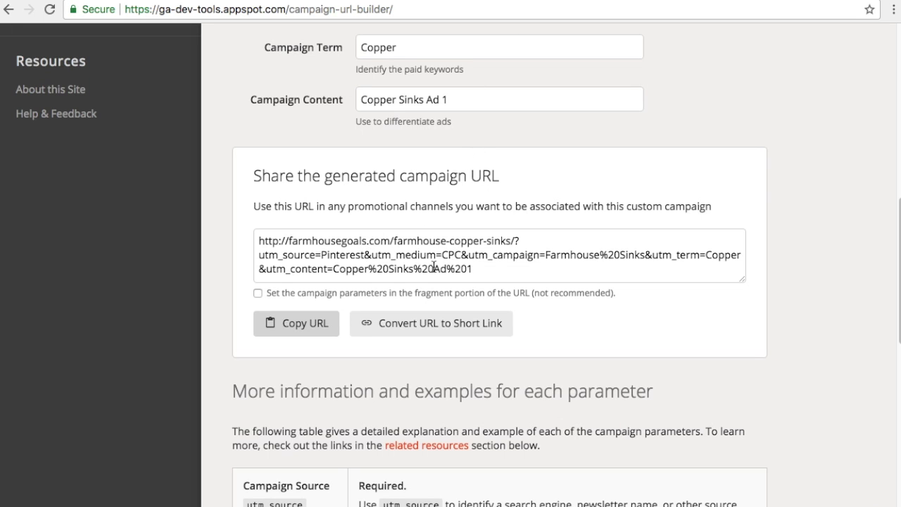
pyautogui.click(683, 2)
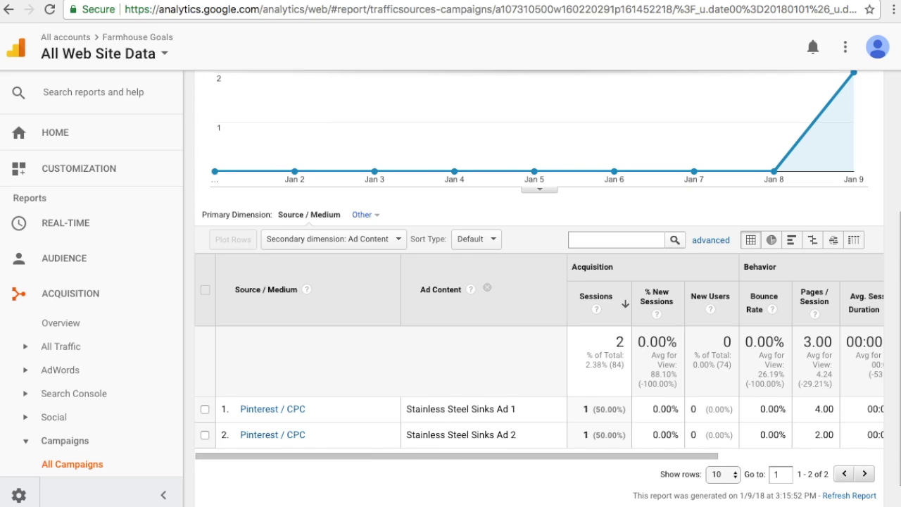
# Return to the Farmhouse Sinks campaign in Pinterest and examine its lifetime spend cap, spend graph and ad groups
pyautogui.click(112, 2)
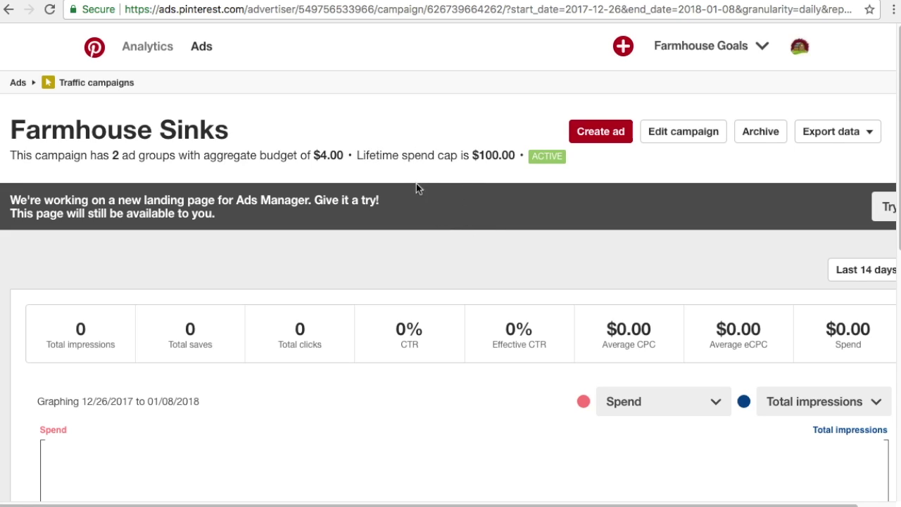
pyautogui.moveTo(517, 156); pyautogui.dragTo(356, 156)
pyautogui.click(400, 158)
pyautogui.scroll(-4, 350, 157)
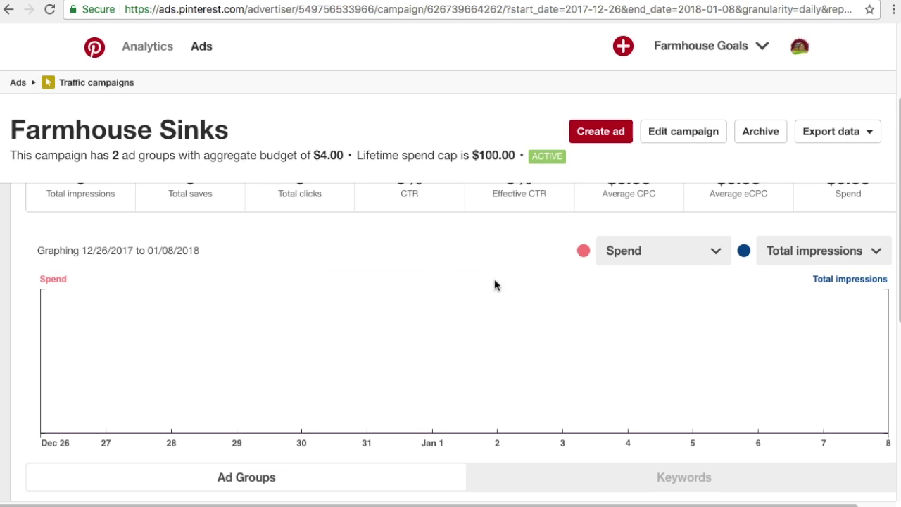
pyautogui.scroll(-1, 496, 289)
pyautogui.scroll(-2, 504, 319)
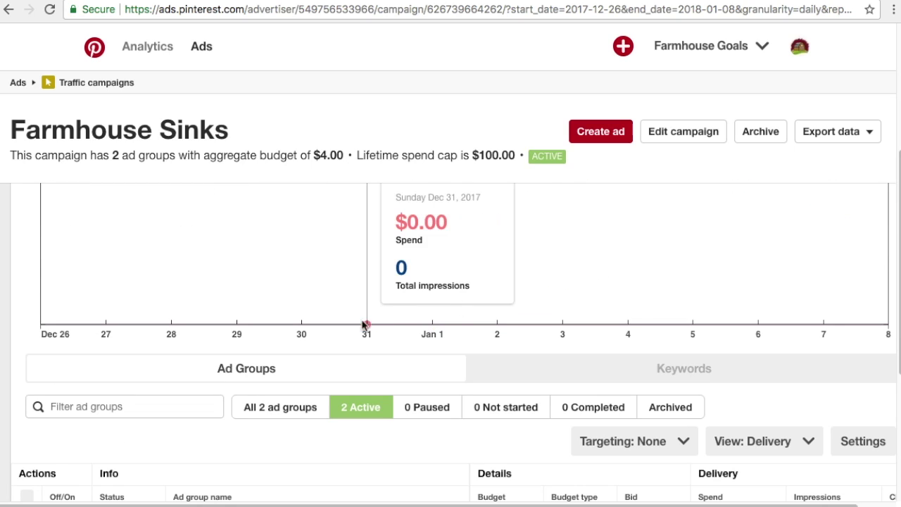
pyautogui.scroll(-1, 490, 281)
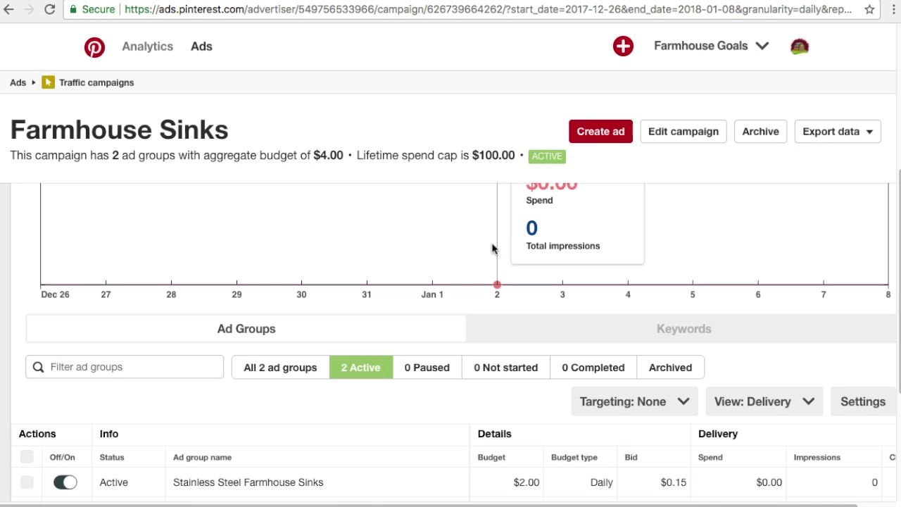
# Switch back to the Google Analytics campaign report and examine the goal conversion columns for the ads
pyautogui.click(693, 3)
pyautogui.moveTo(594, 457); pyautogui.dragTo(817, 475)
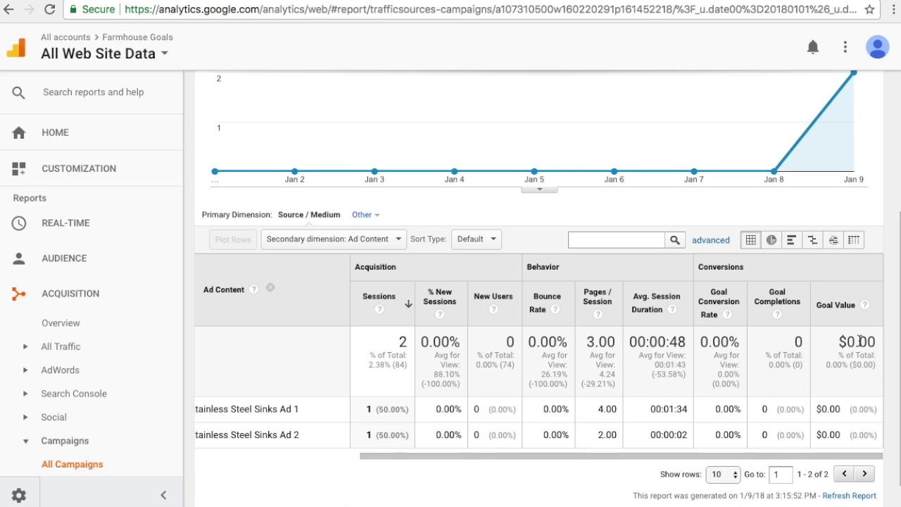
# Switch from the Google Analytics report to the Pinterest farmhouse sinks search and open the account's own profile
pyautogui.moveTo(739, 458); pyautogui.dragTo(533, 446)
pyautogui.click(141, 1)
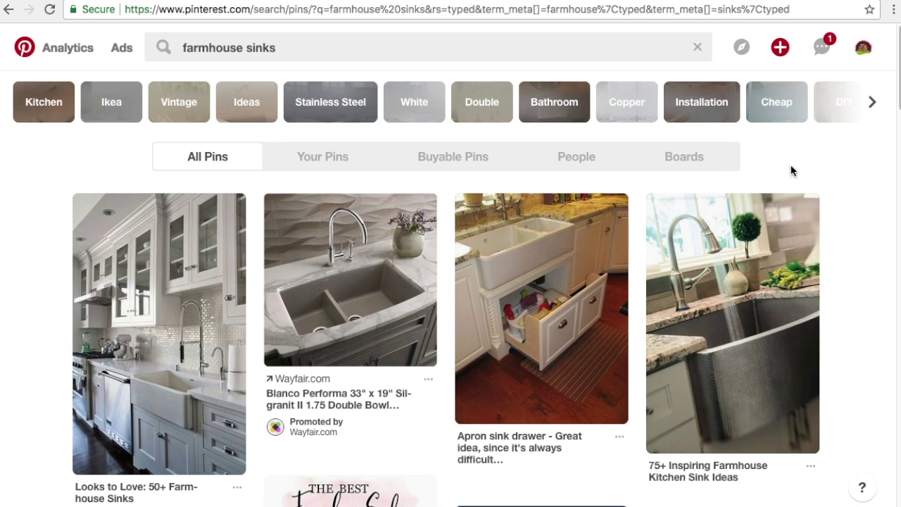
pyautogui.click(863, 51)
pyautogui.click(850, 92)
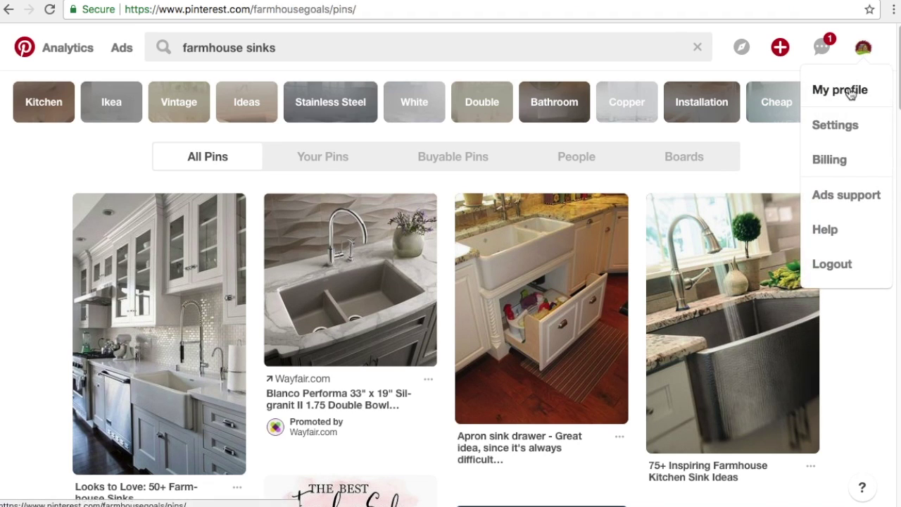
# Look over the white and copper farmhouse sink pins on the profile and return to the Farmhouse Sinks campaign
pyautogui.scroll(-2, 748, 322)
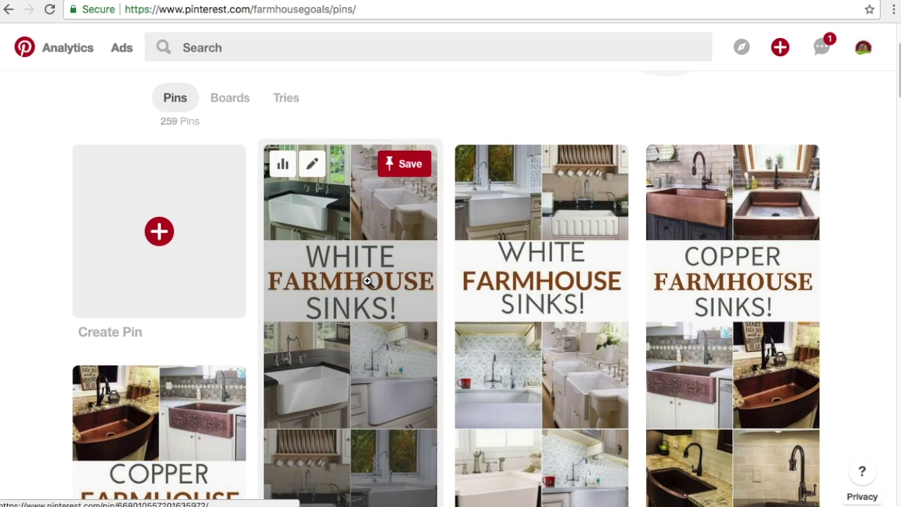
pyautogui.scroll(-3, 366, 281)
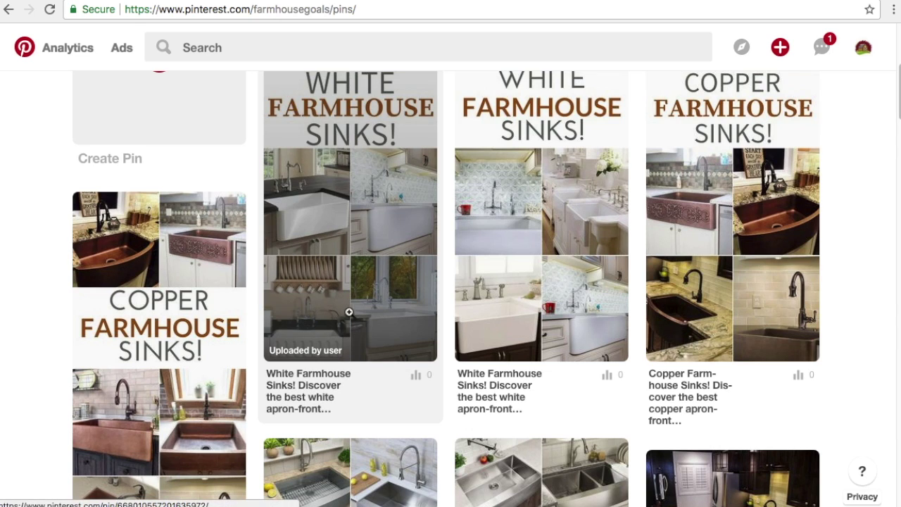
pyautogui.scroll(2, 352, 308)
pyautogui.scroll(2, 353, 307)
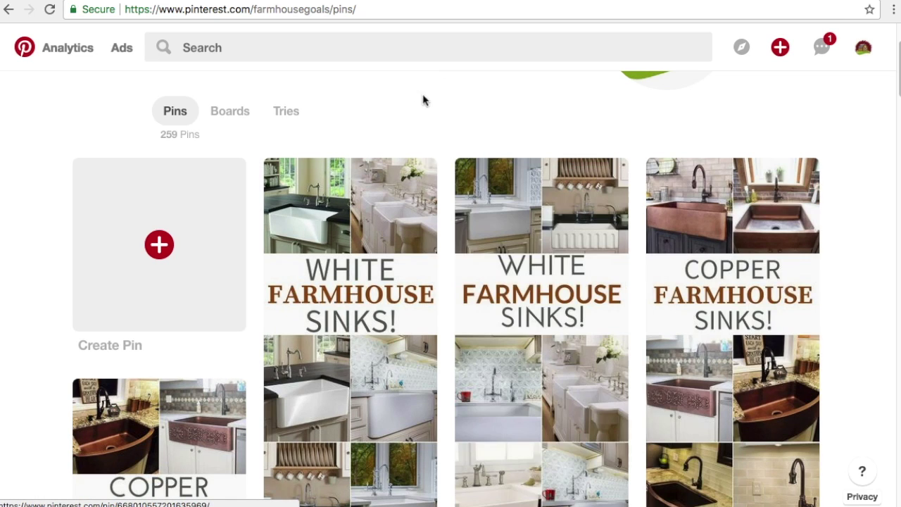
pyautogui.click(134, 0)
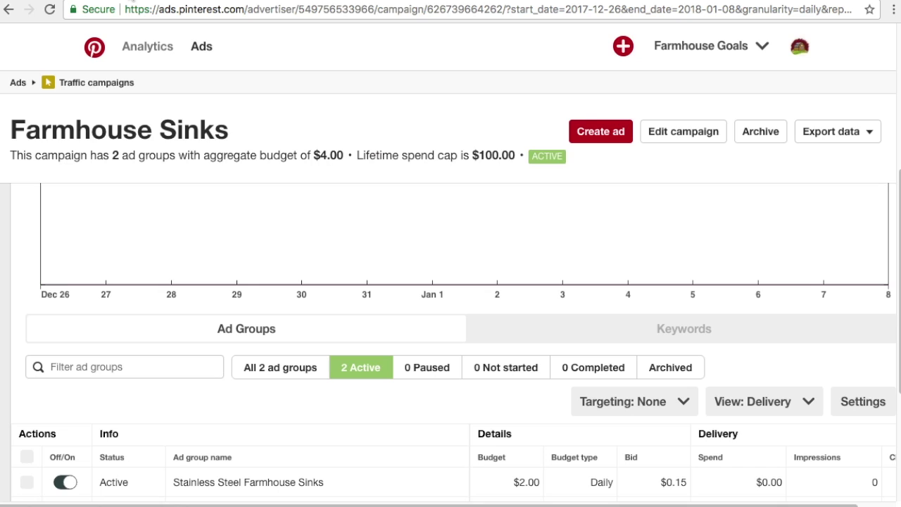